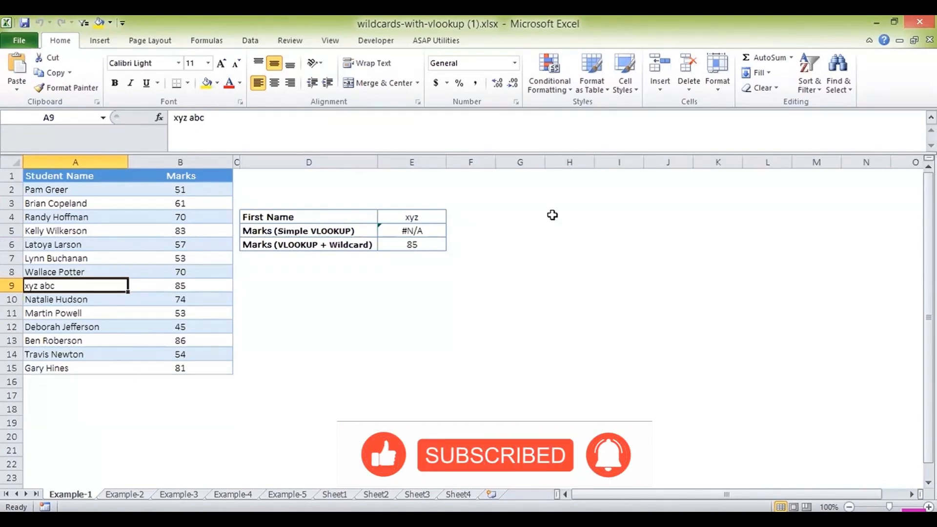
- Look over the student names and marks table and the first-name lookup block beside it
{"action": "key", "text": "Up"}
{"action": "key", "text": "Up"}
{"action": "key", "text": "Up"}
{"action": "key", "text": "Up"}
{"action": "key", "text": "Up"}
{"action": "key", "text": "Up"}
{"action": "key", "text": "Up"}
{"action": "key", "text": "Down"}
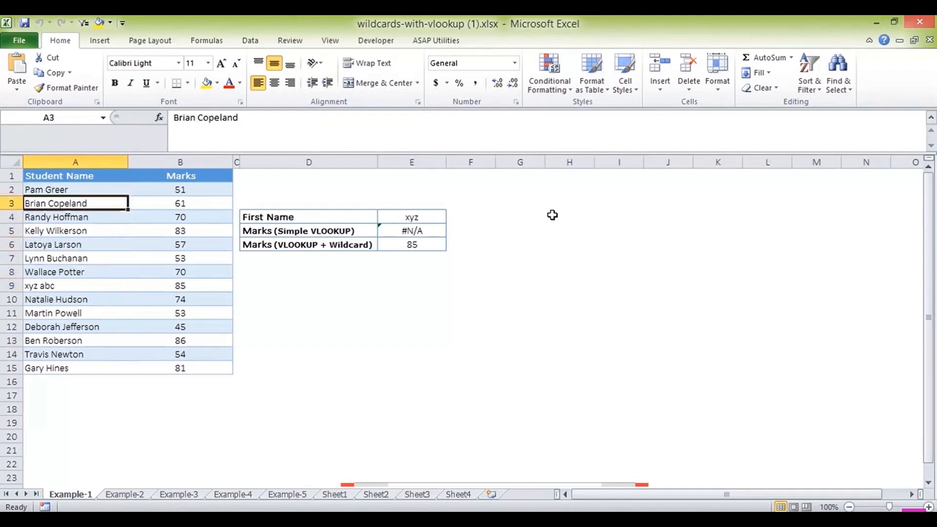
{"action": "key", "text": "Up"}
{"action": "key", "text": "Right"}
{"action": "key", "text": "Right"}
{"action": "key", "text": "Right"}
{"action": "key", "text": "Down"}
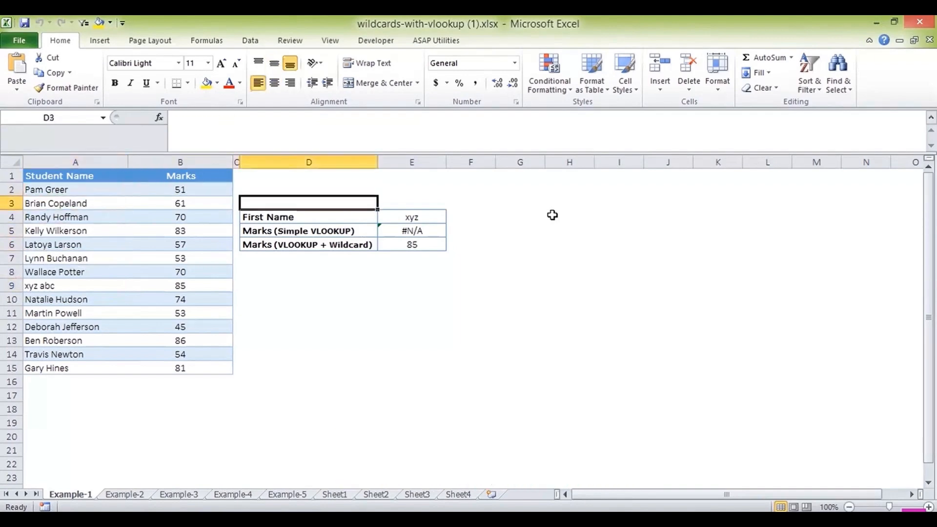
{"action": "key", "text": "Right"}
{"action": "key", "text": "Right"}
{"action": "key", "text": "Down"}
{"action": "key", "text": "Left"}
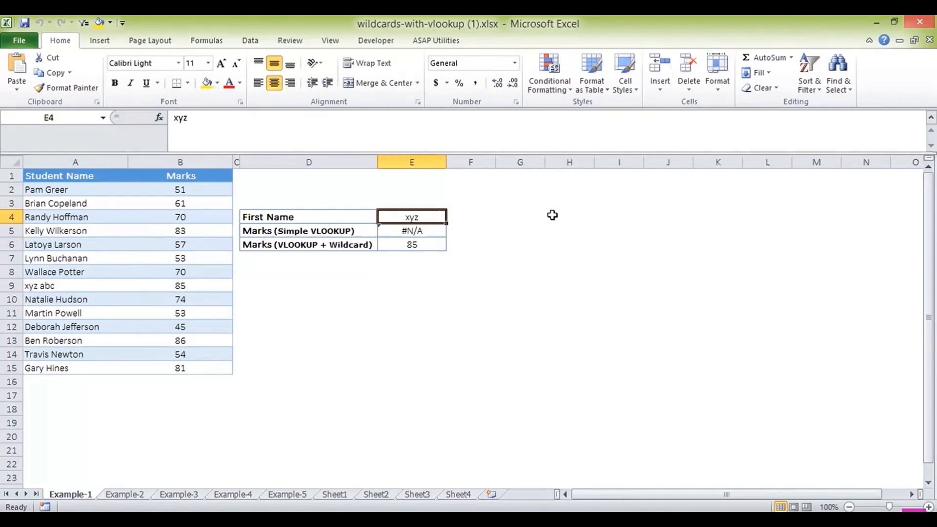
- Begin a VLOOKUP formula in cell F5, next to the simple VLOOKUP row
{"action": "key", "text": "Down"}
{"action": "key", "text": "Right"}
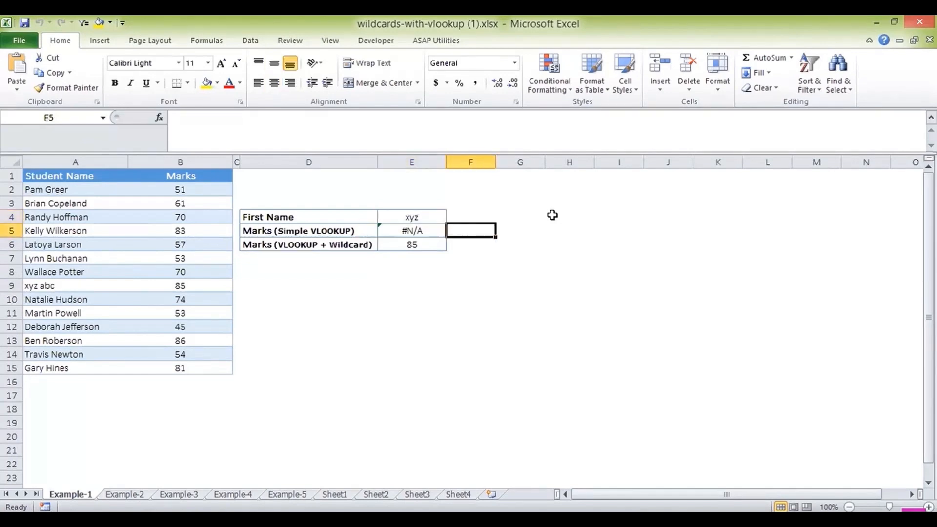
{"action": "type", "text": "=VL"}
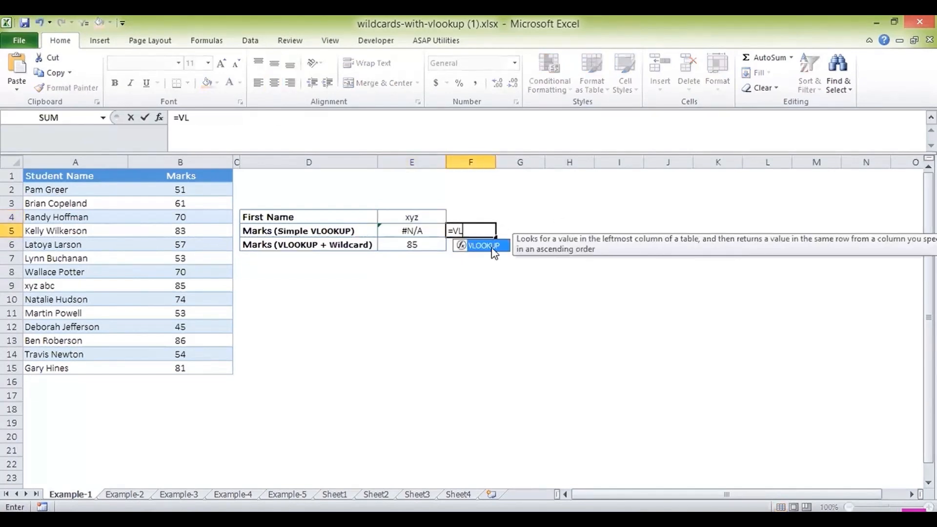
{"action": "double_click", "coordinate": [488, 245]}
{"action": "left_click", "coordinate": [413, 215]}
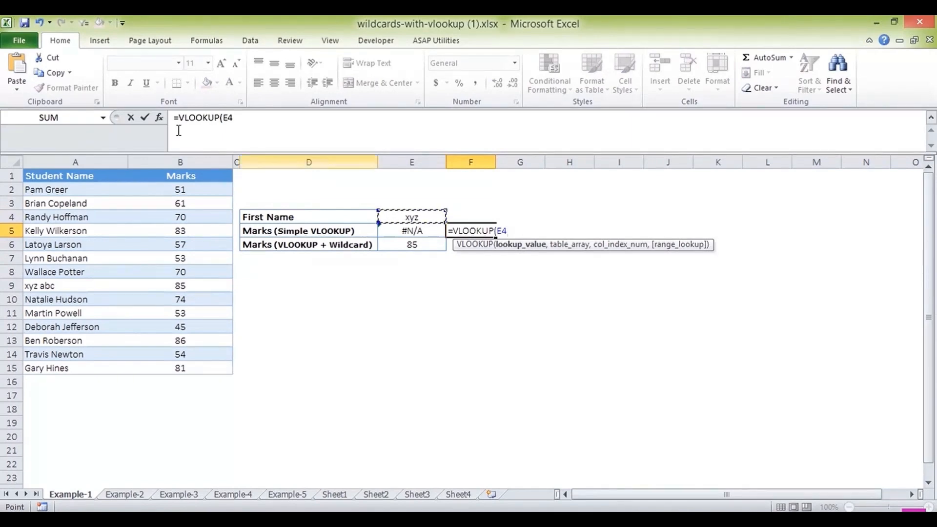
{"action": "left_click_drag", "start_coordinate": [63, 176], "coordinate": [200, 368]}
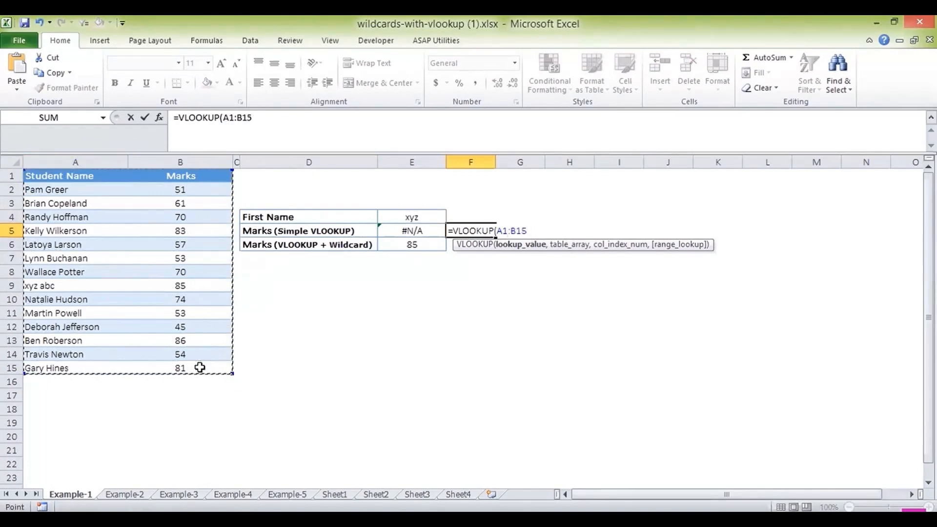
{"action": "type", "text": ","}
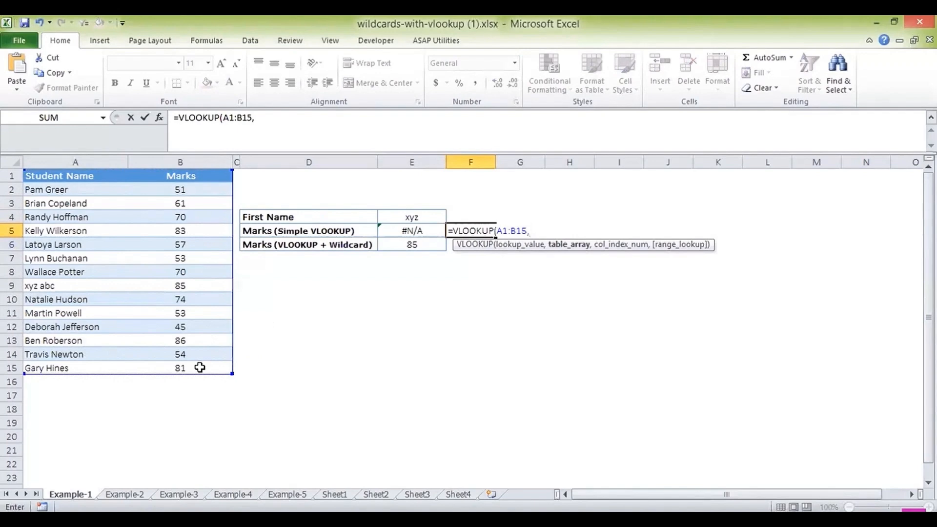
{"action": "key", "text": "BackSpace"}
{"action": "key", "text": "BackSpace"}
{"action": "key", "text": "BackSpace"}
{"action": "key", "text": "BackSpace"}
{"action": "key", "text": "BackSpace"}
{"action": "key", "text": "BackSpace"}
{"action": "key", "text": "BackSpace"}
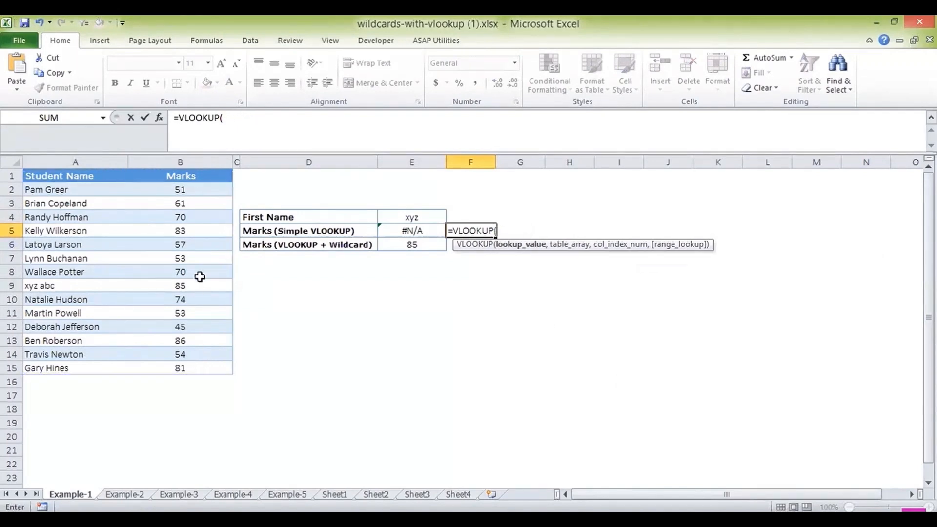
- Complete the F5 VLOOKUP with lookup value E4, table range A1:B15 and column index 2
{"action": "left_click", "coordinate": [395, 215]}
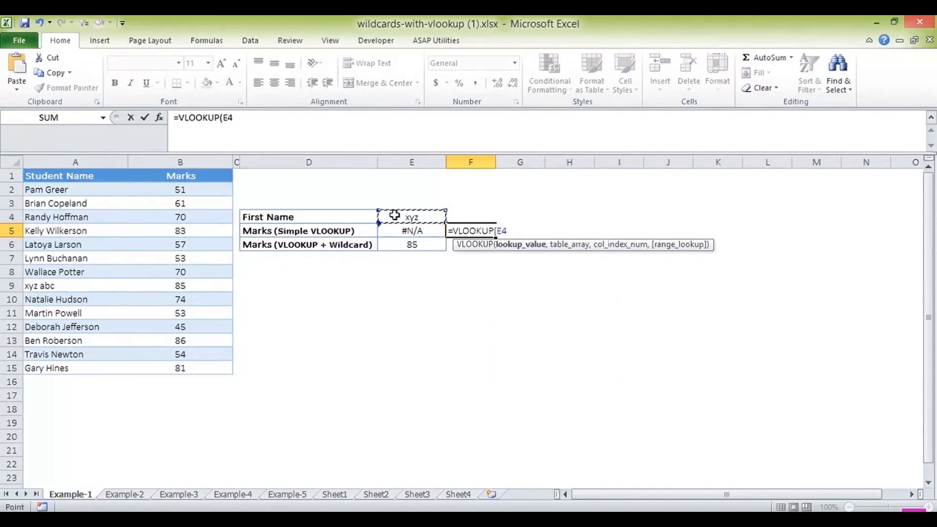
{"action": "type", "text": ","}
{"action": "left_click_drag", "start_coordinate": [80, 176], "coordinate": [213, 370]}
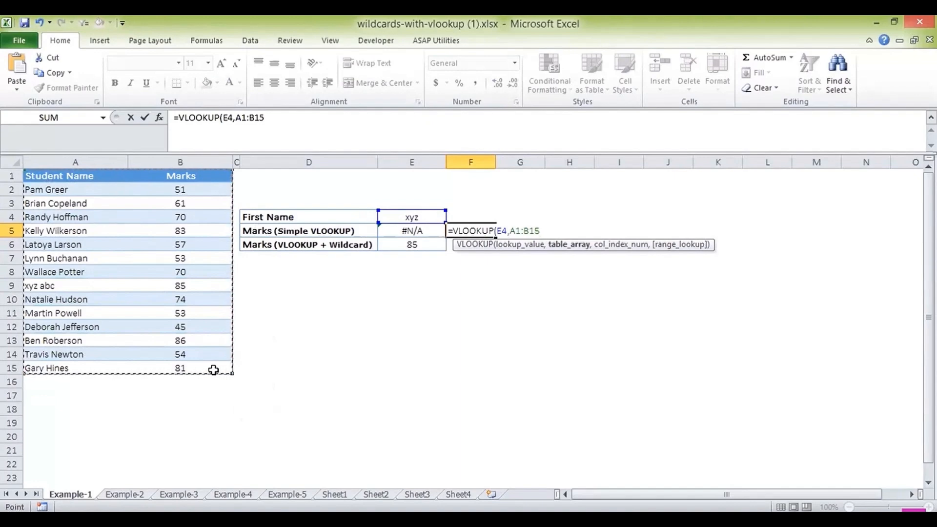
{"action": "type", "text": ","}
{"action": "type", "text": "2)"}
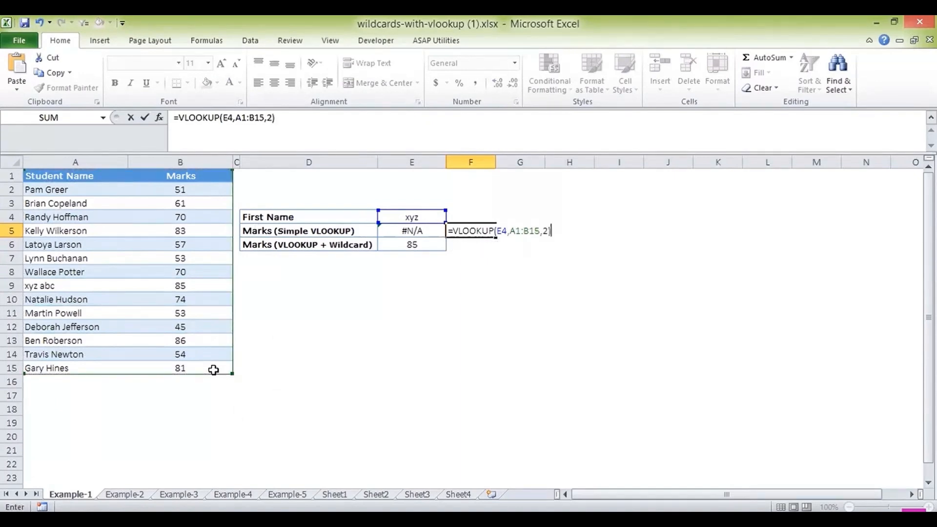
{"action": "key", "text": "Return"}
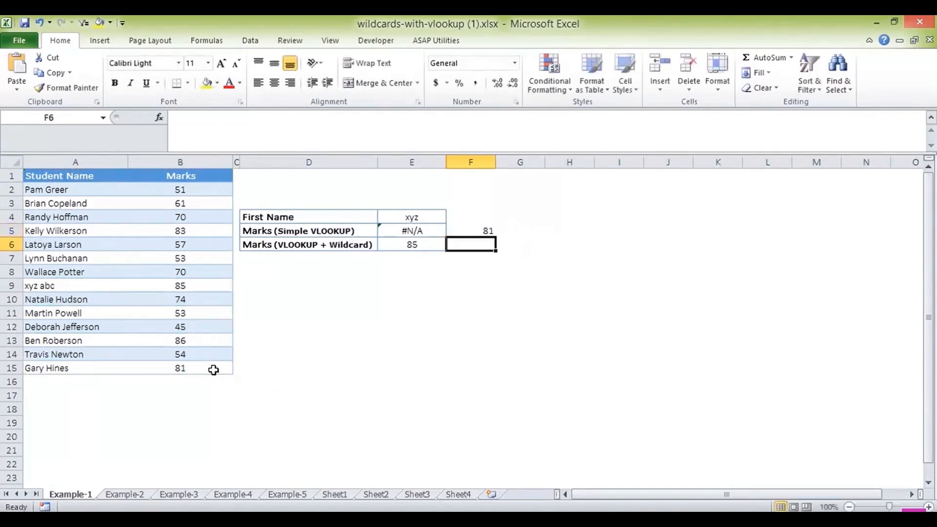
- Add FALSE as the exact match argument to the VLOOKUP formula in F5
{"action": "key", "text": "Up"}
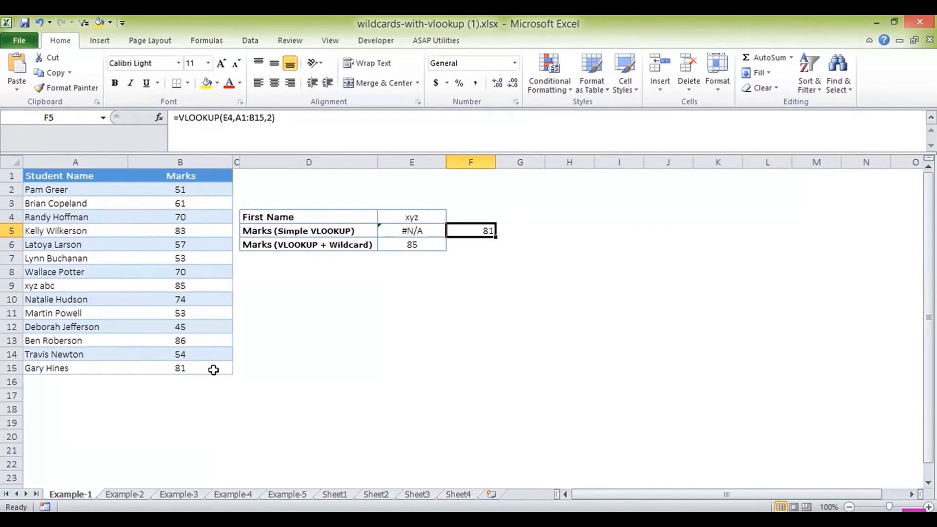
{"action": "left_click", "coordinate": [302, 124]}
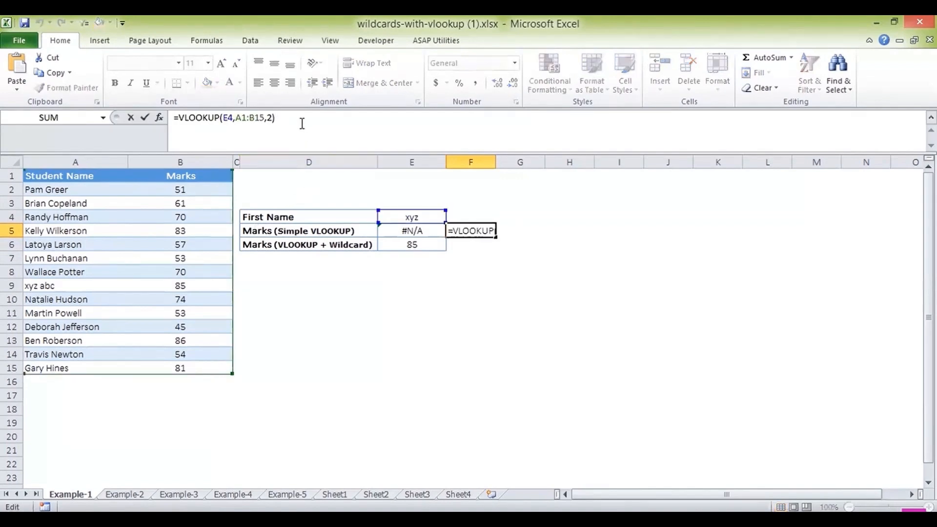
{"action": "key", "text": "BackSpace"}
{"action": "type", "text": ","}
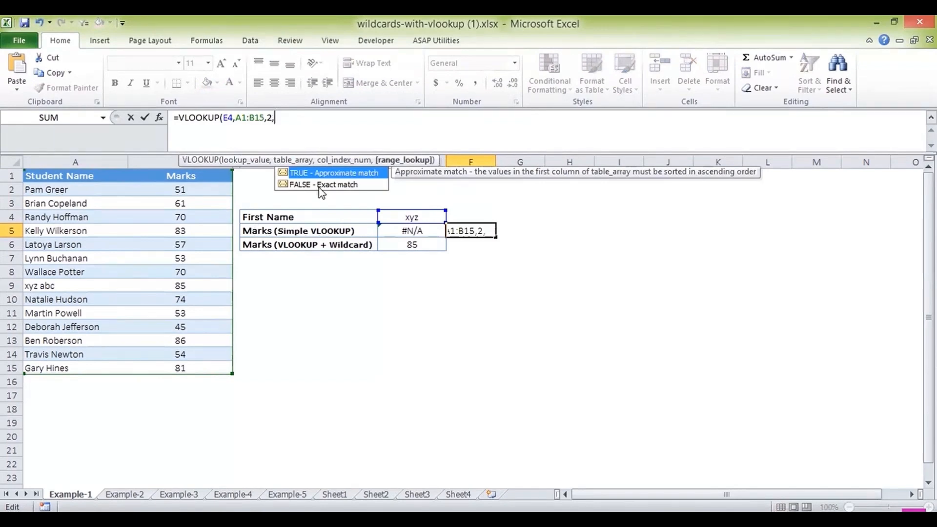
{"action": "double_click", "coordinate": [319, 185]}
{"action": "key", "text": "ctrl+Return"}
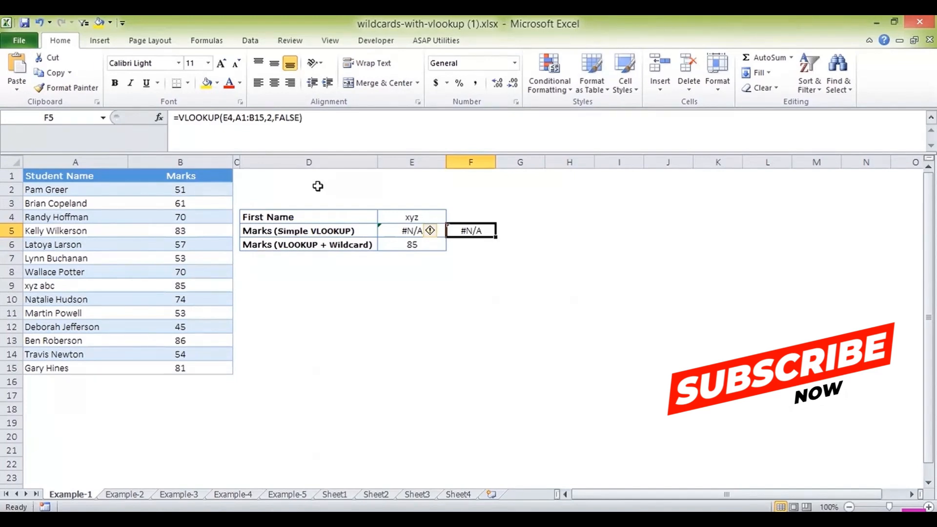
- Set the match argument of the F5 VLOOKUP to TRUE and compare it with mark B15 and the wildcard formula in E6
{"action": "left_click", "coordinate": [301, 118]}
{"action": "key", "text": "BackSpace"}
{"action": "key", "text": "BackSpace"}
{"action": "key", "text": "BackSpace"}
{"action": "key", "text": "BackSpace"}
{"action": "key", "text": "BackSpace"}
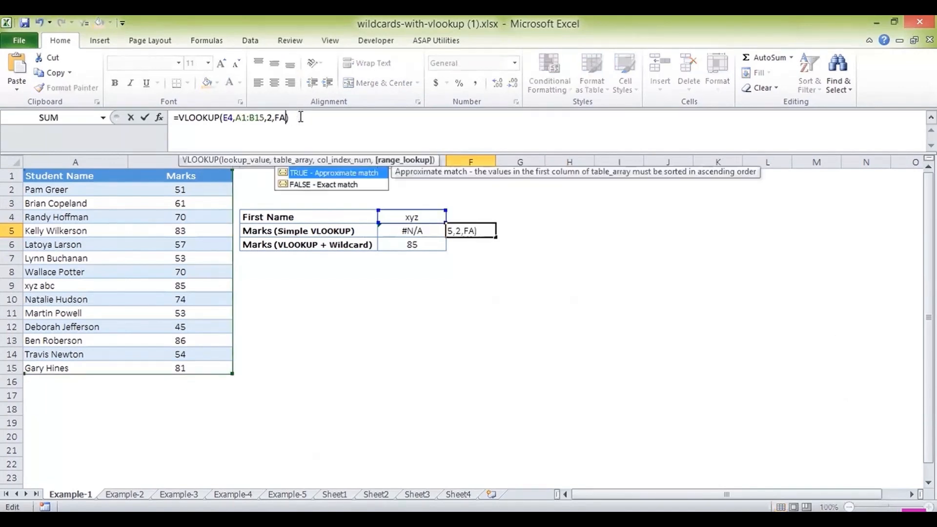
{"action": "double_click", "coordinate": [311, 171]}
{"action": "key", "text": "Return"}
{"action": "key", "text": "Up"}
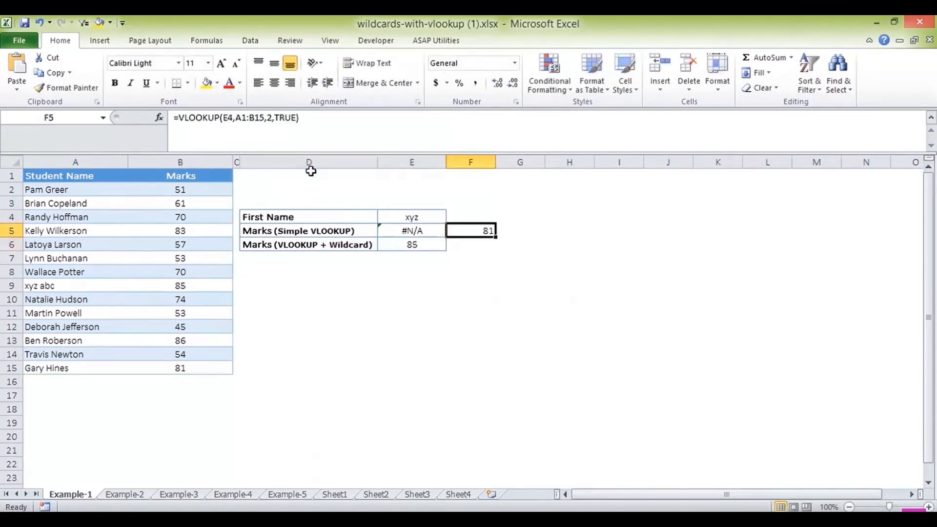
{"action": "left_click", "coordinate": [171, 371]}
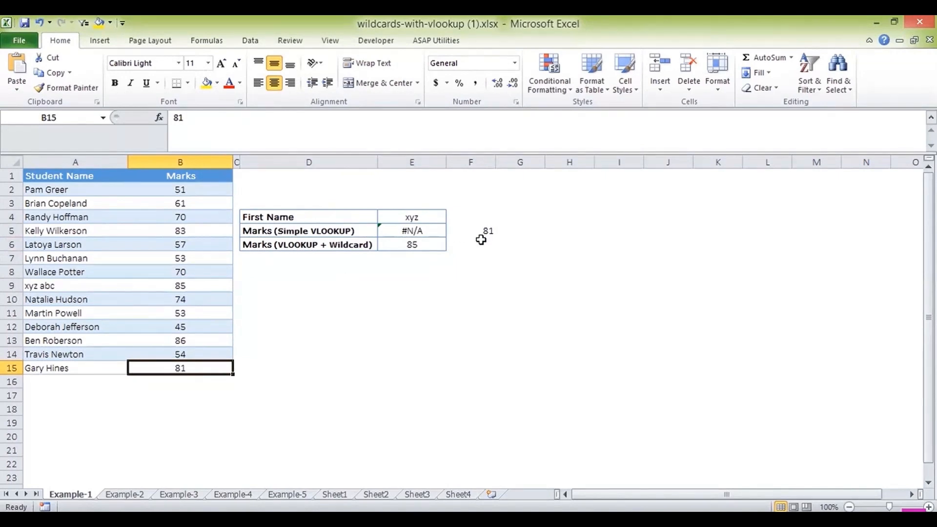
{"action": "left_click", "coordinate": [412, 247]}
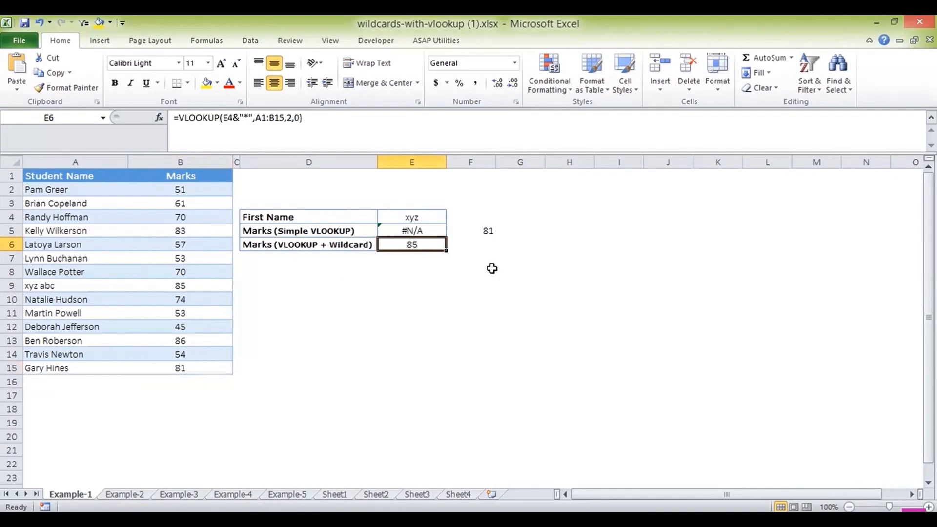
- Enter the wildcard symbols * in D9 and ? in D10 below the lookup block
{"action": "left_click", "coordinate": [355, 287]}
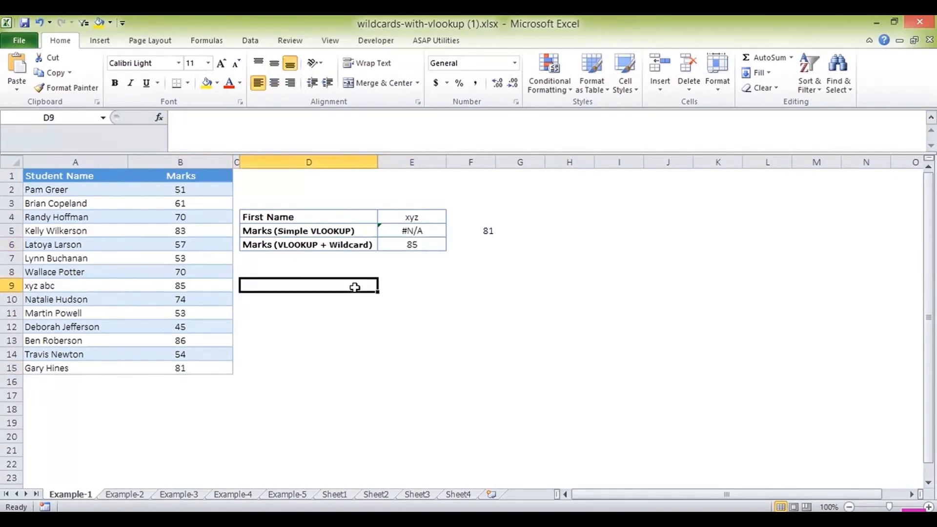
{"action": "type", "text": "*"}
{"action": "key", "text": "Return"}
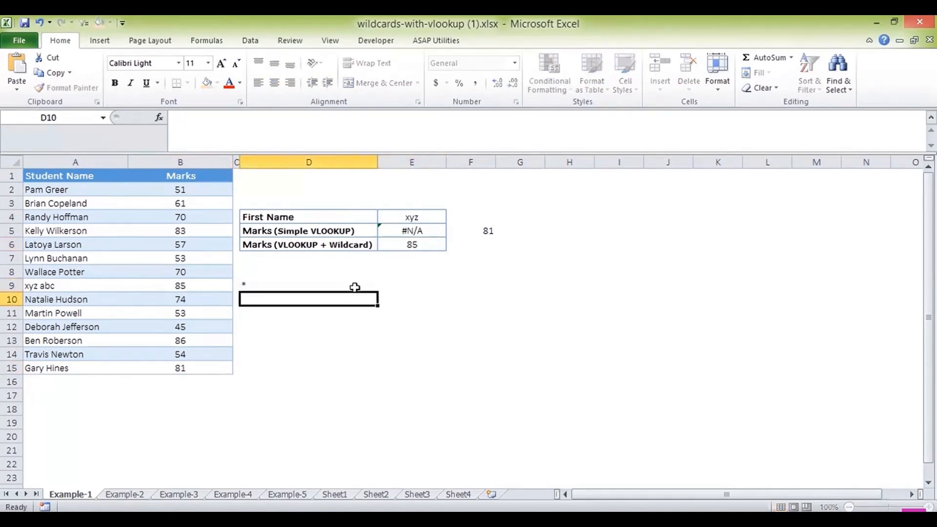
{"action": "type", "text": "?"}
{"action": "key", "text": "Return"}
- Describe the asterisk wildcard in E9 as "ALLOWED ALL TEXT"
{"action": "key", "text": "Up"}
{"action": "key", "text": "Up"}
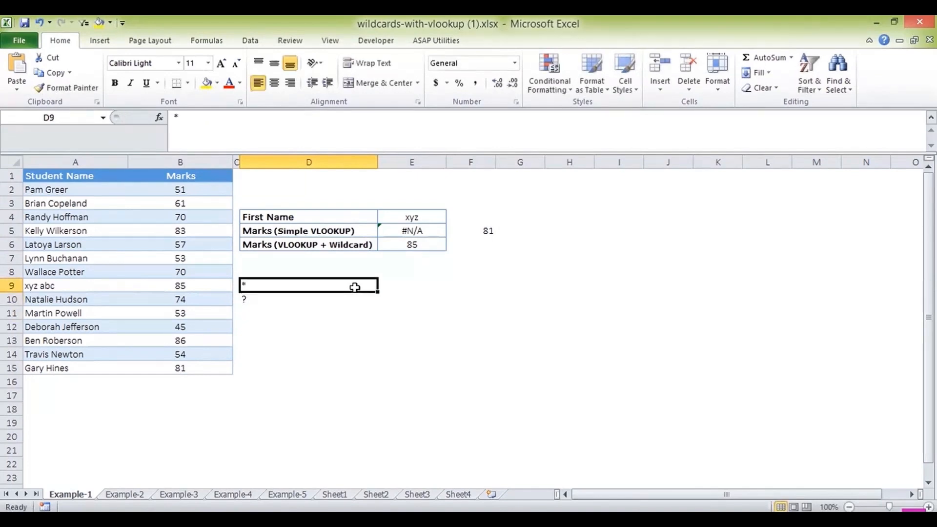
{"action": "key", "text": "Right"}
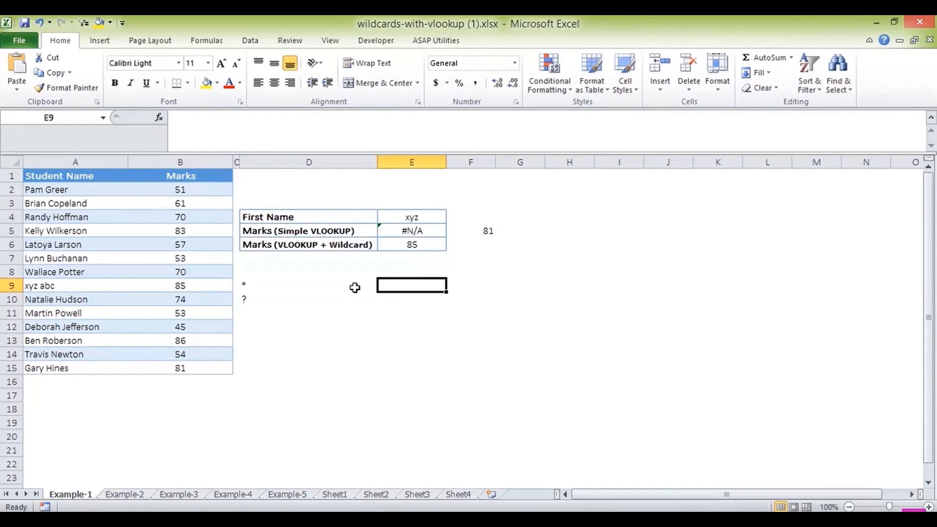
{"action": "type", "text": "ALLOWED"}
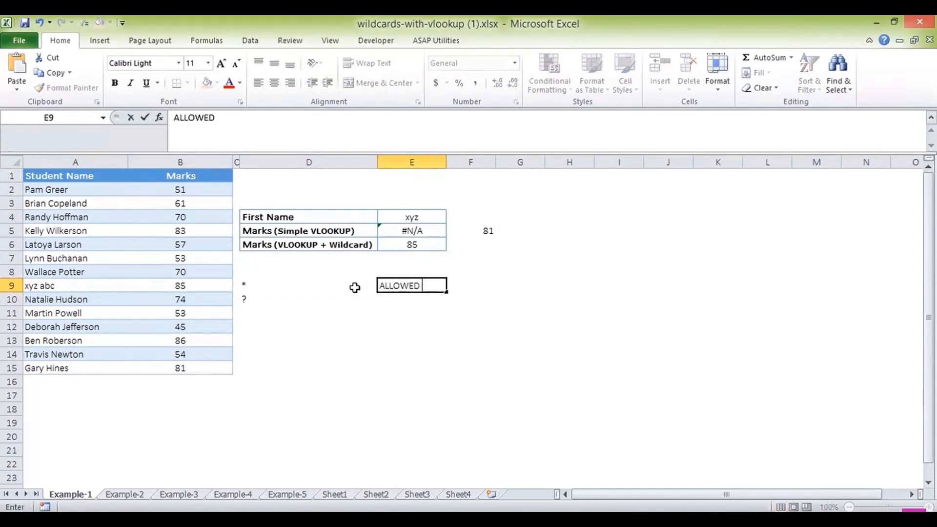
{"action": "type", "text": " ALL TEXR"}
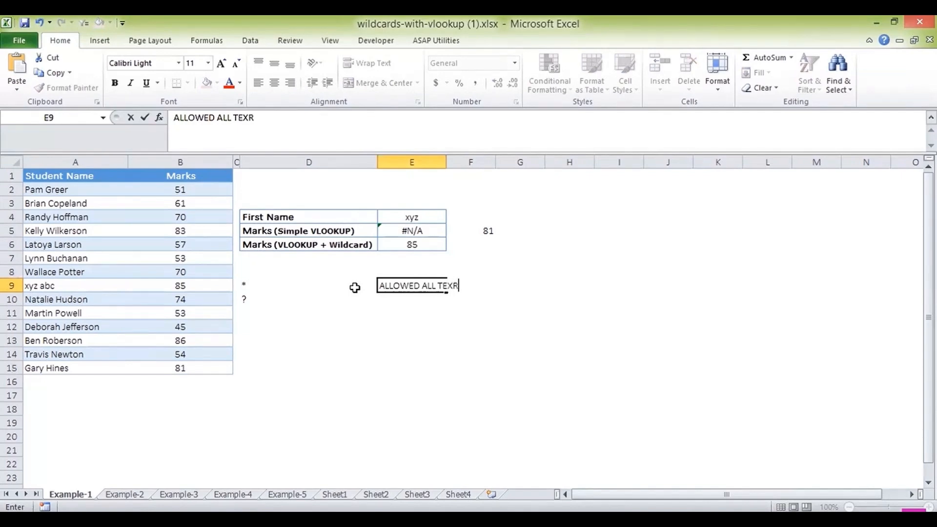
{"action": "key", "text": "BackSpace"}
{"action": "type", "text": "T"}
{"action": "key", "text": "Return"}
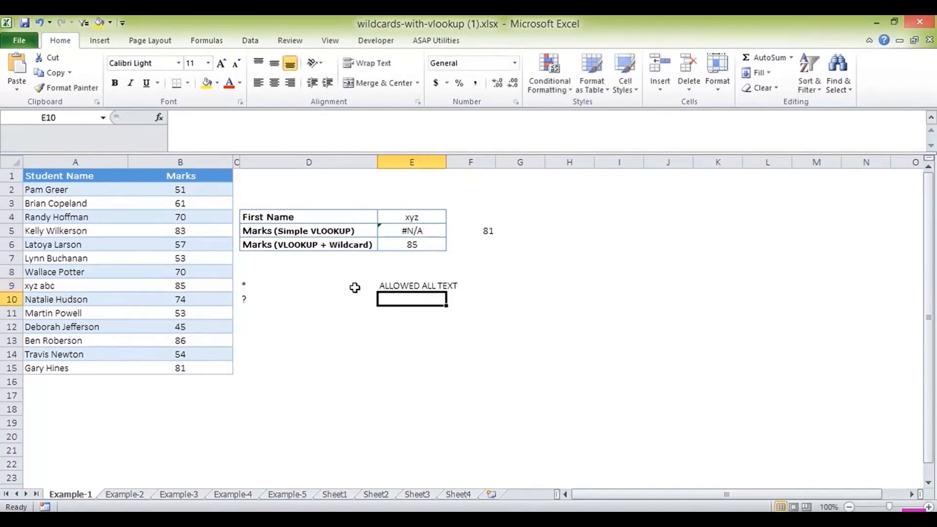
- Describe the question mark wildcard in E10 as "ONLY ONE CH"
{"action": "type", "text": "ONLY"}
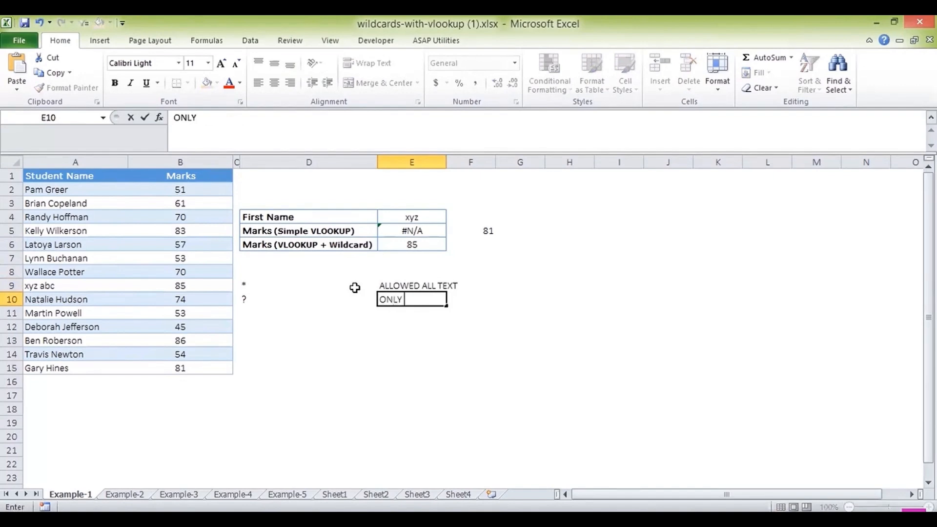
{"action": "type", "text": " ONE CHA"}
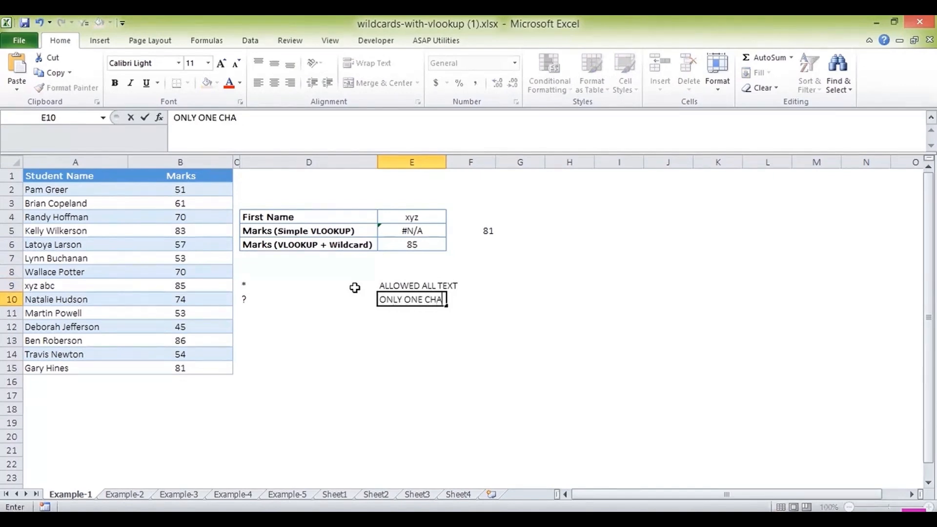
{"action": "key", "text": "BackSpace"}
{"action": "key", "text": "Return"}
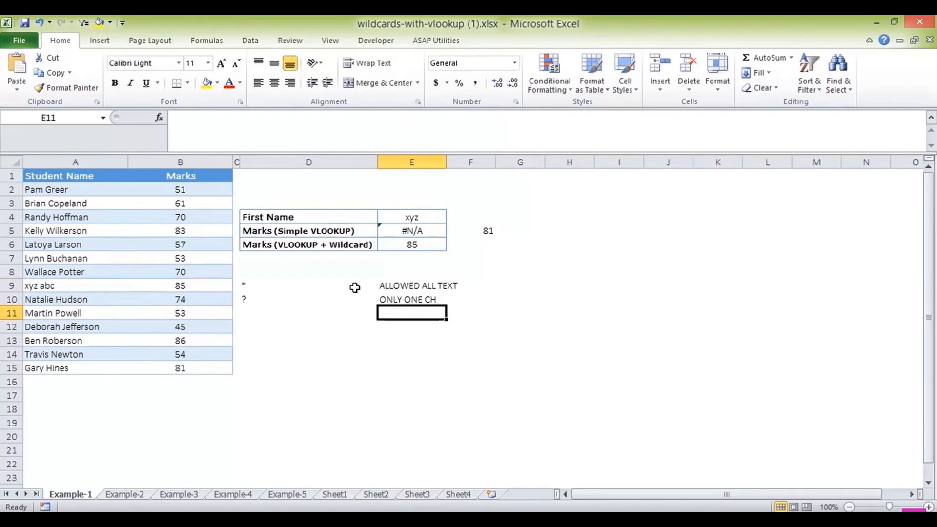
- Review the two wildcard notes, the lookup labels and the student name column
{"action": "left_click", "coordinate": [249, 286]}
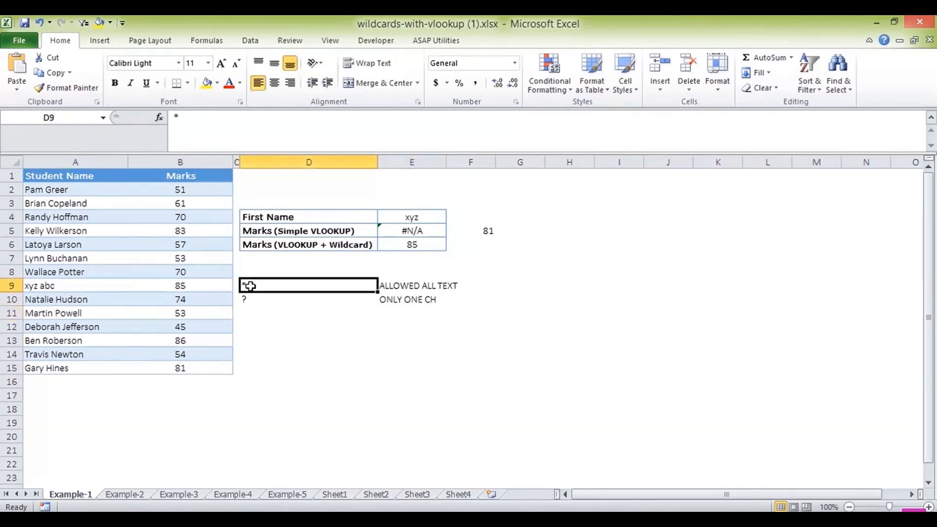
{"action": "left_click", "coordinate": [257, 300]}
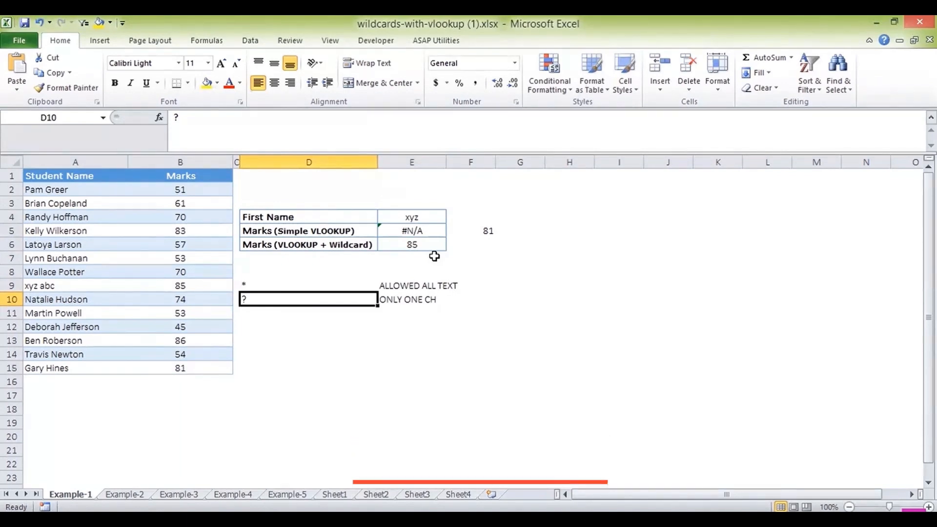
{"action": "key", "text": "Up"}
{"action": "key", "text": "Up"}
{"action": "key", "text": "Up"}
{"action": "key", "text": "Up"}
{"action": "key", "text": "Up"}
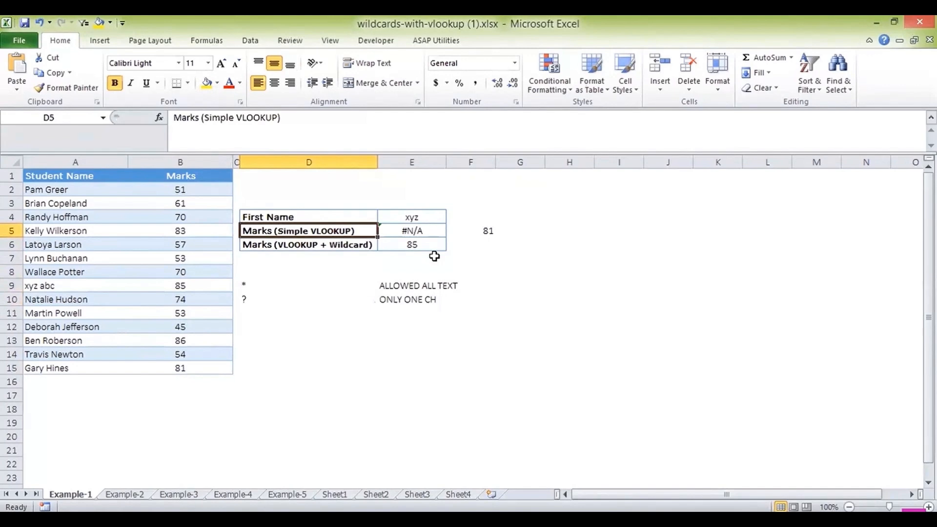
{"action": "key", "text": "Left"}
{"action": "key", "text": "Left"}
{"action": "key", "text": "Left"}
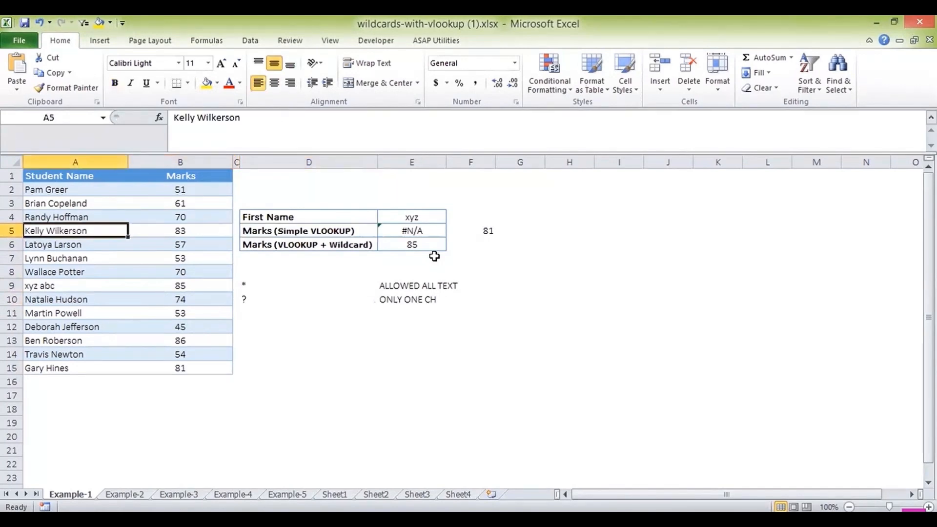
- Examine the student names down to A9, the marks column and the wildcard VLOOKUP formula in E6
{"action": "key", "text": "Down"}
{"action": "key", "text": "Down"}
{"action": "key", "text": "Down"}
{"action": "key", "text": "Down"}
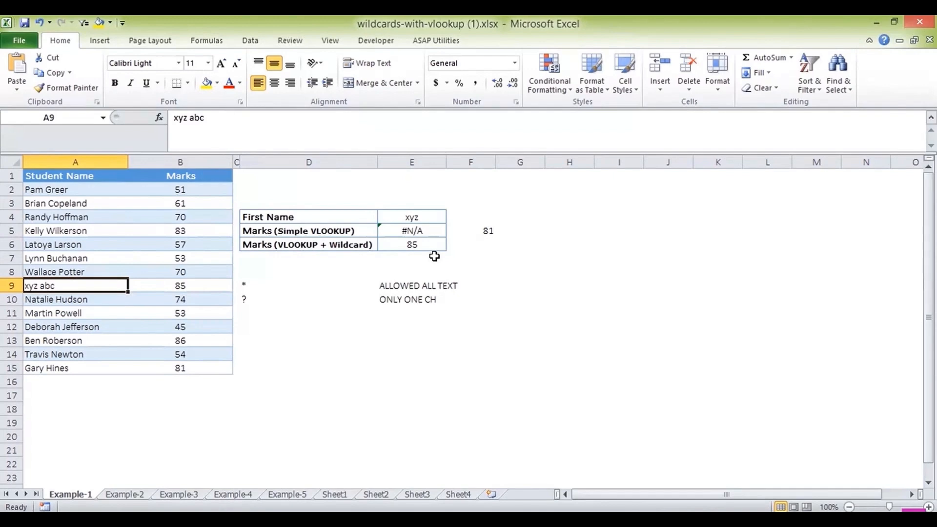
{"action": "key", "text": "Up"}
{"action": "key", "text": "Up"}
{"action": "key", "text": "Up"}
{"action": "key", "text": "Up"}
{"action": "key", "text": "Up"}
{"action": "key", "text": "Up"}
{"action": "key", "text": "Up"}
{"action": "key", "text": "Right"}
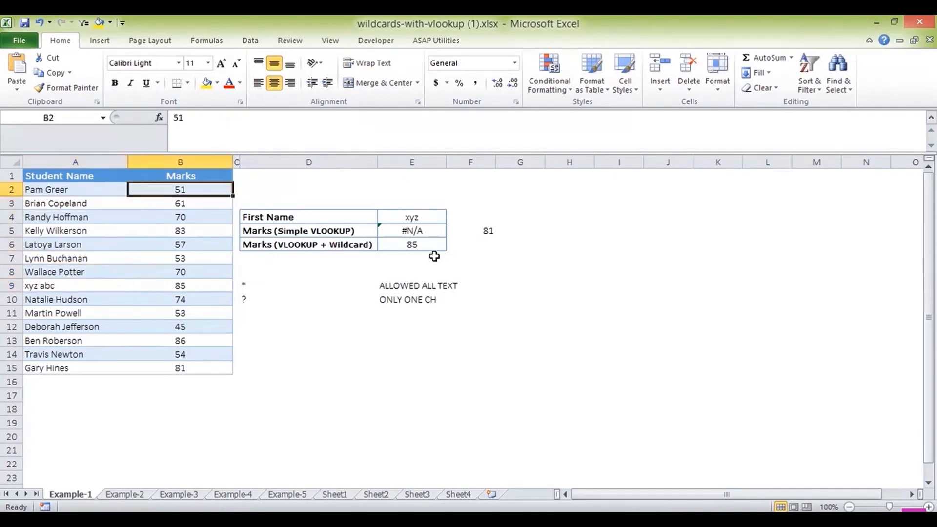
{"action": "key", "text": "Right"}
{"action": "key", "text": "Right"}
{"action": "key", "text": "Right"}
{"action": "key", "text": "Down"}
{"action": "key", "text": "Down"}
{"action": "key", "text": "Down"}
{"action": "key", "text": "Down"}
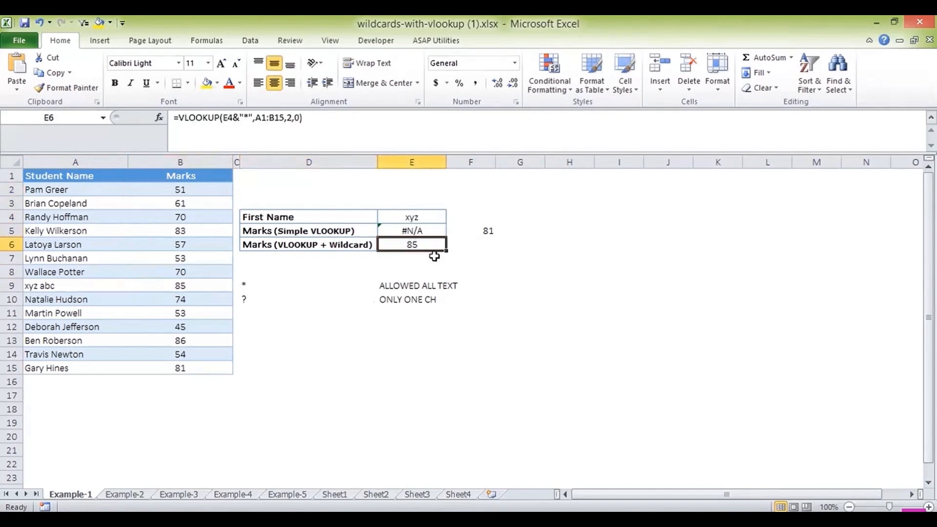
- Enter the exact-match wildcard lookup =VLOOKUP(E4&"*",A1:B15,2,FALSE) in F6
{"action": "key", "text": "Right"}
{"action": "type", "text": "=VL"}
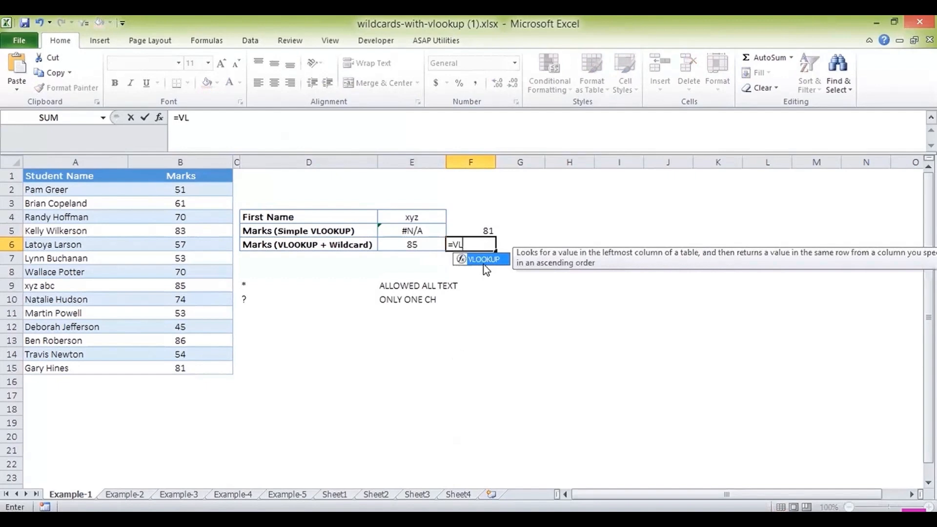
{"action": "double_click", "coordinate": [487, 259]}
{"action": "left_click", "coordinate": [396, 213]}
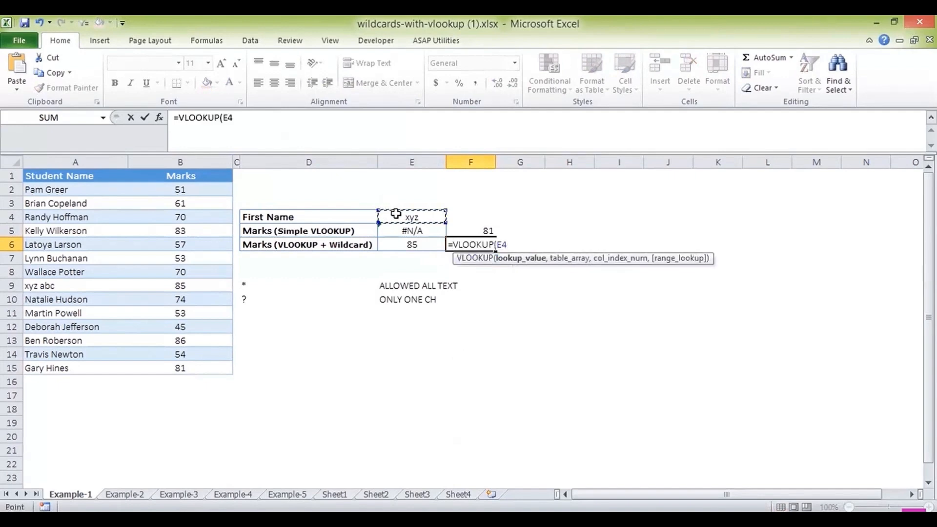
{"action": "type", "text": "&\"*\","}
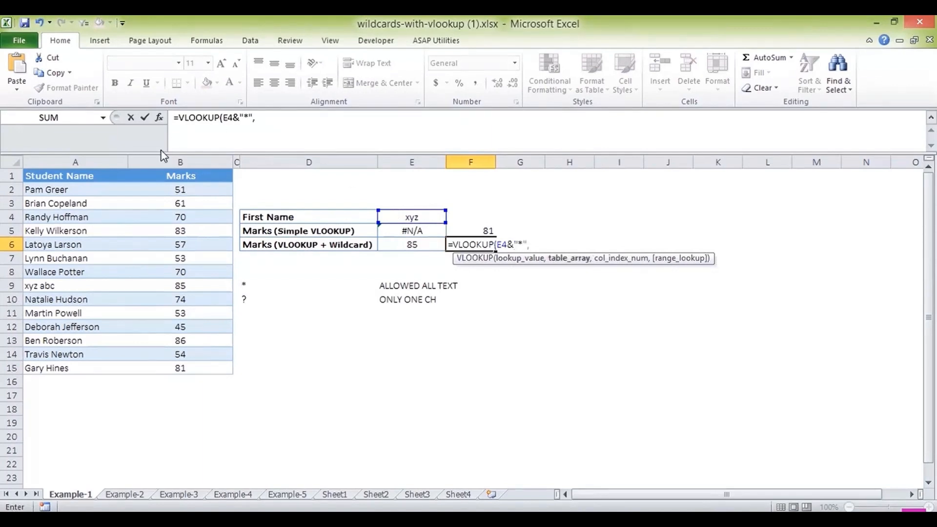
{"action": "left_click", "coordinate": [90, 171]}
{"action": "left_click_drag", "start_coordinate": [90, 171], "coordinate": [187, 362]}
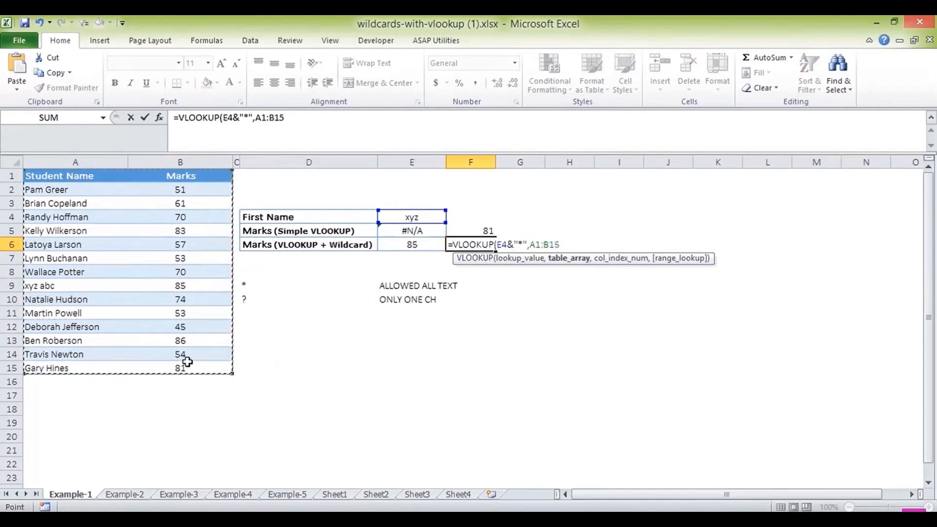
{"action": "type", "text": ",2"}
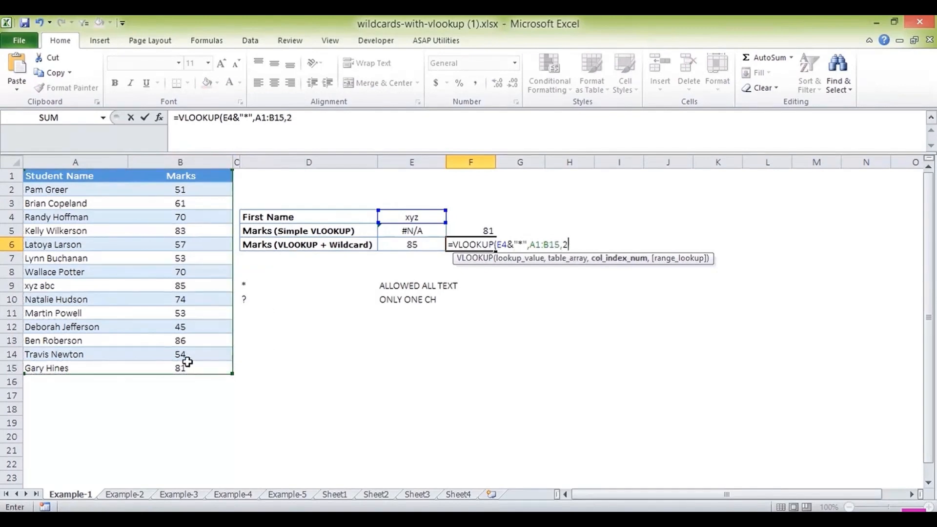
{"action": "type", "text": ","}
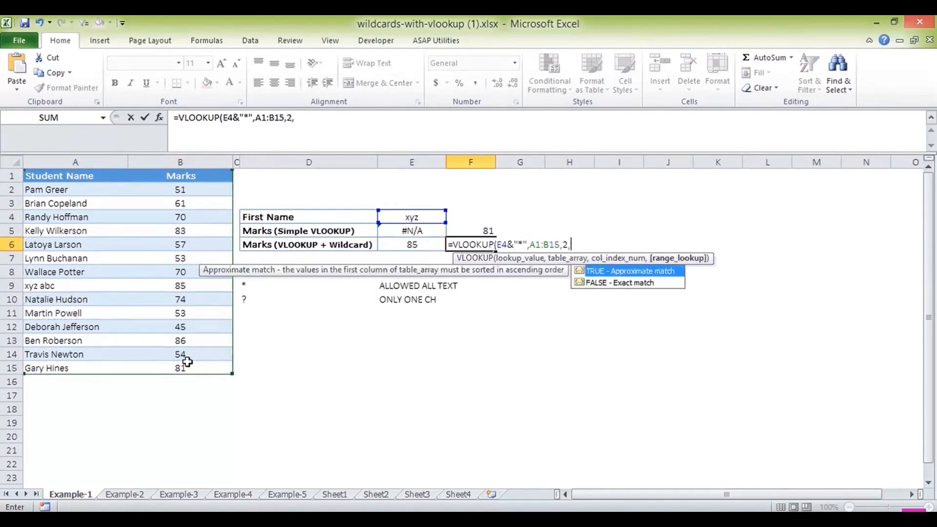
{"action": "double_click", "coordinate": [606, 284]}
{"action": "key", "text": "Return"}
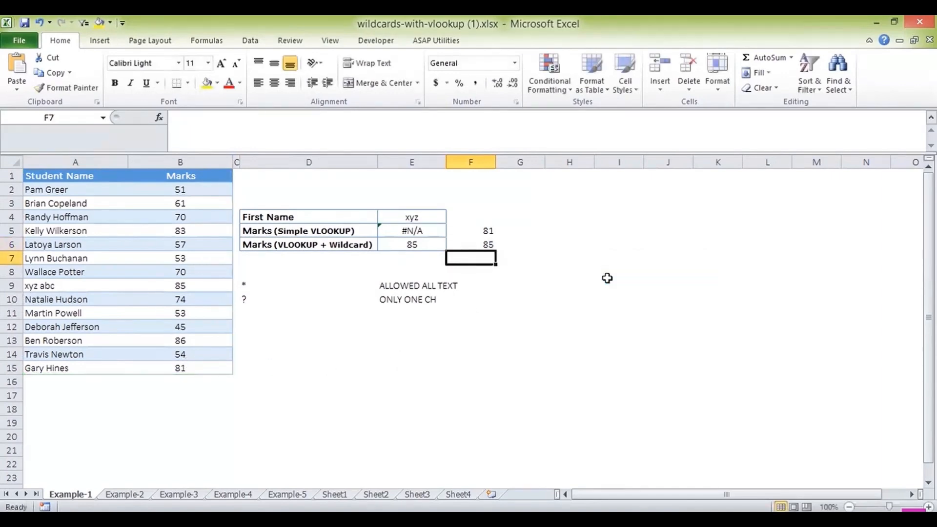
{"action": "key", "text": "Up"}
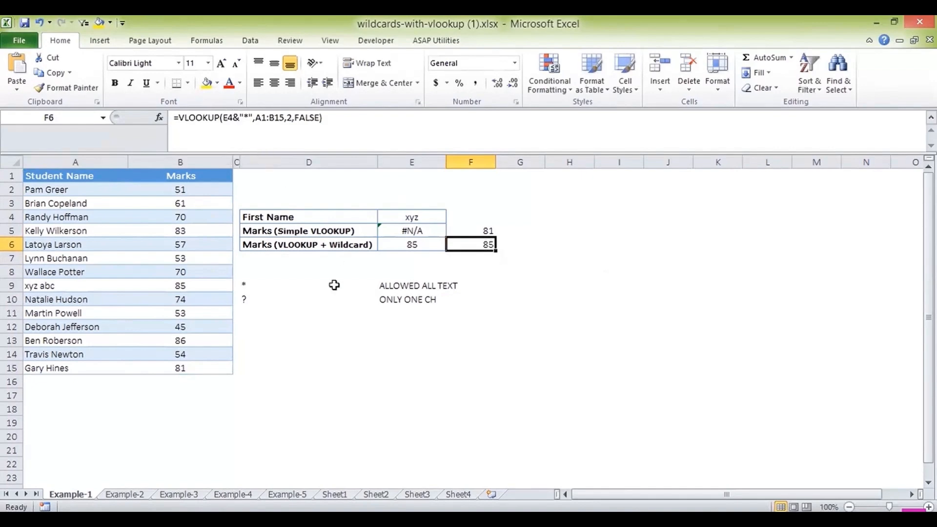
- Add the & symbol in D11 and describe it in E11 as "JOINING OF ANY TEXT"
{"action": "left_click", "coordinate": [253, 324]}
{"action": "left_click", "coordinate": [249, 312]}
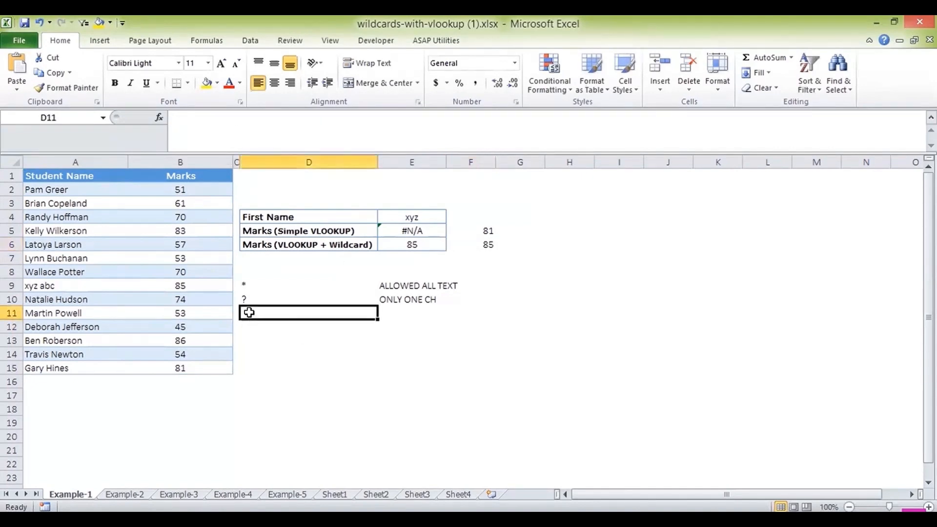
{"action": "type", "text": "&"}
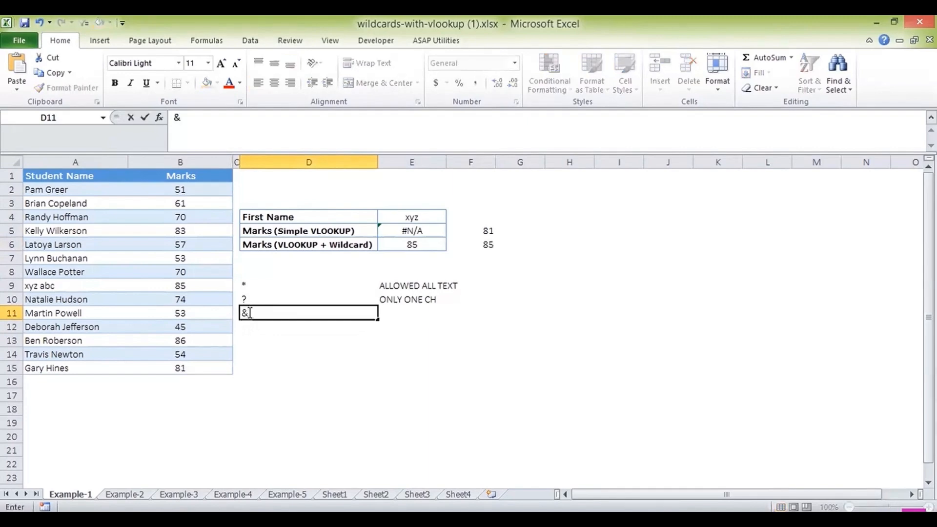
{"action": "key", "text": "Tab"}
{"action": "type", "text": "JO"}
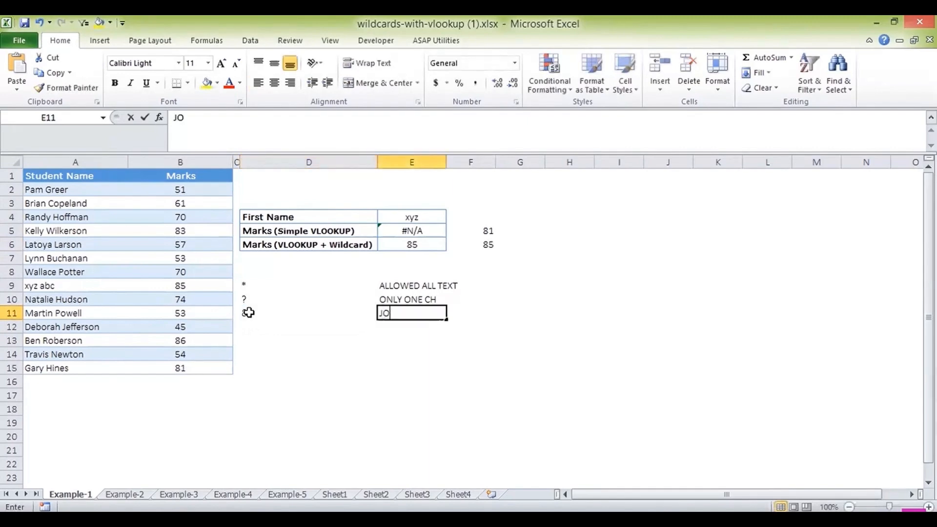
{"action": "type", "text": "ININ"}
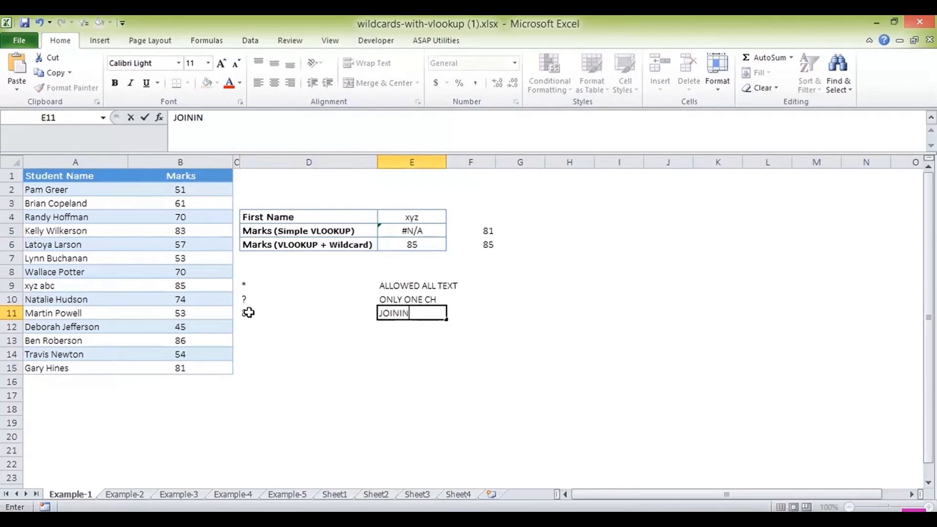
{"action": "type", "text": "G OF AN"}
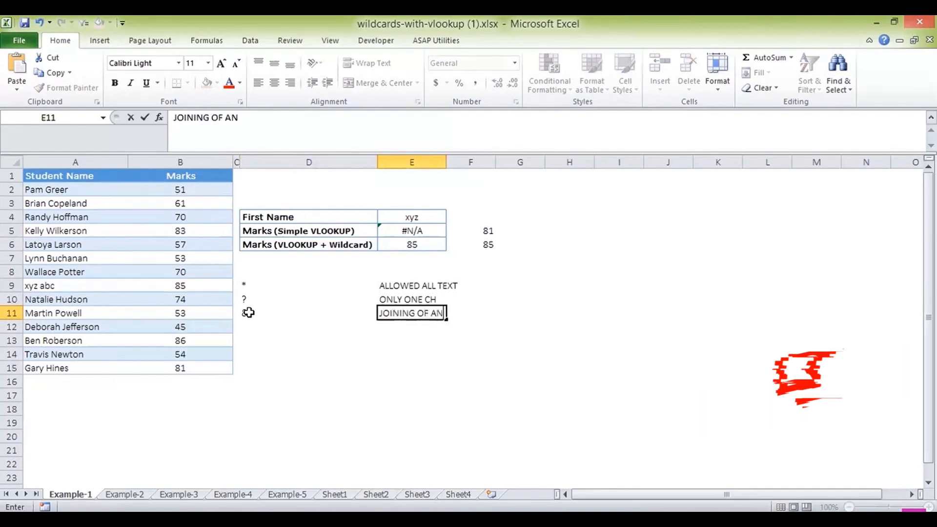
{"action": "type", "text": "Y TEXT"}
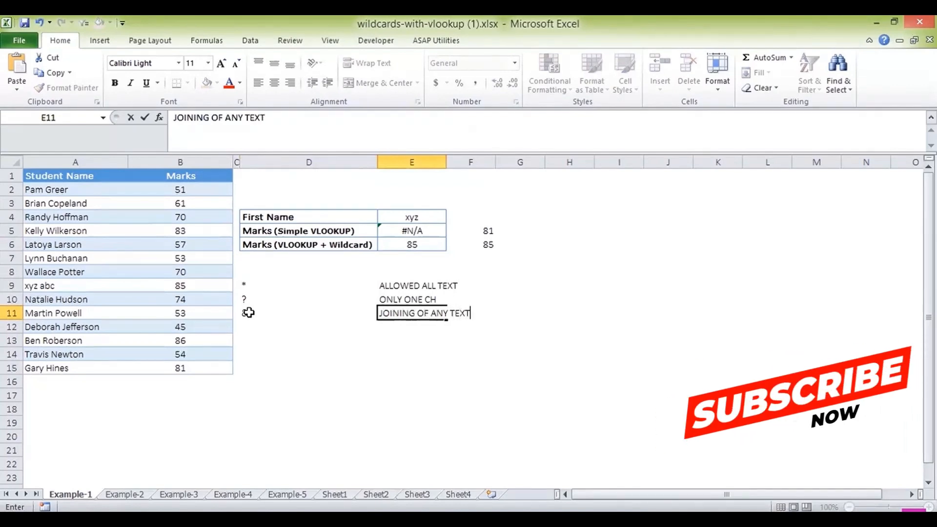
{"action": "key", "text": "Return"}
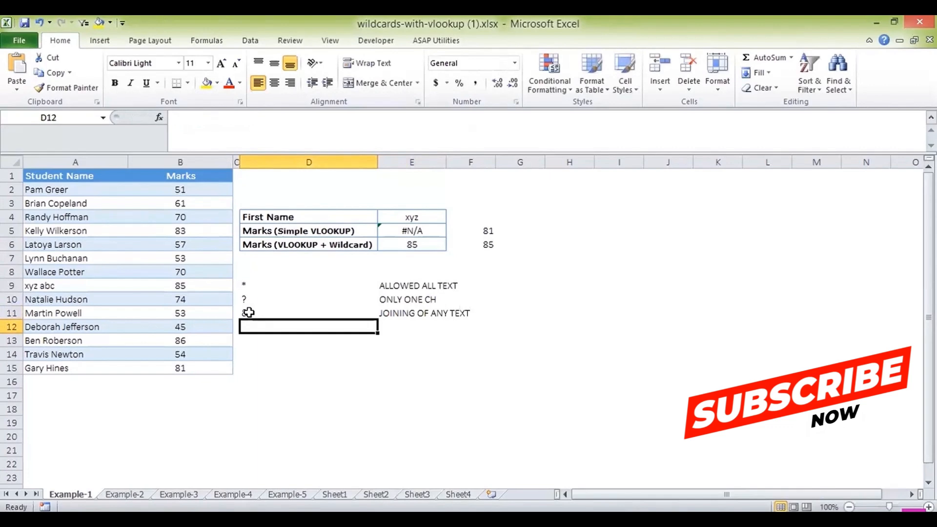
- Review the notes for the *, ? and & symbols in D9:E11
{"action": "key", "text": "Up"}
{"action": "key", "text": "Up"}
{"action": "key", "text": "Up"}
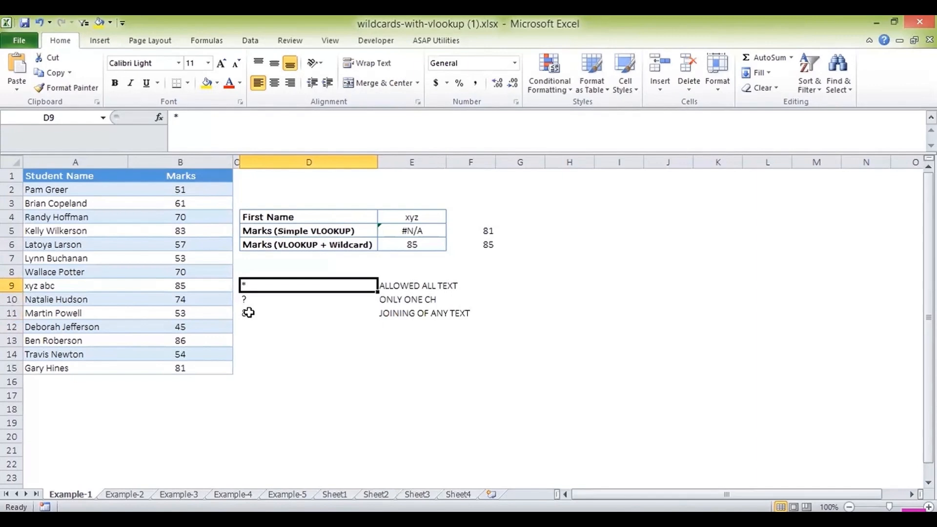
{"action": "key", "text": "Right"}
{"action": "key", "text": "Down"}
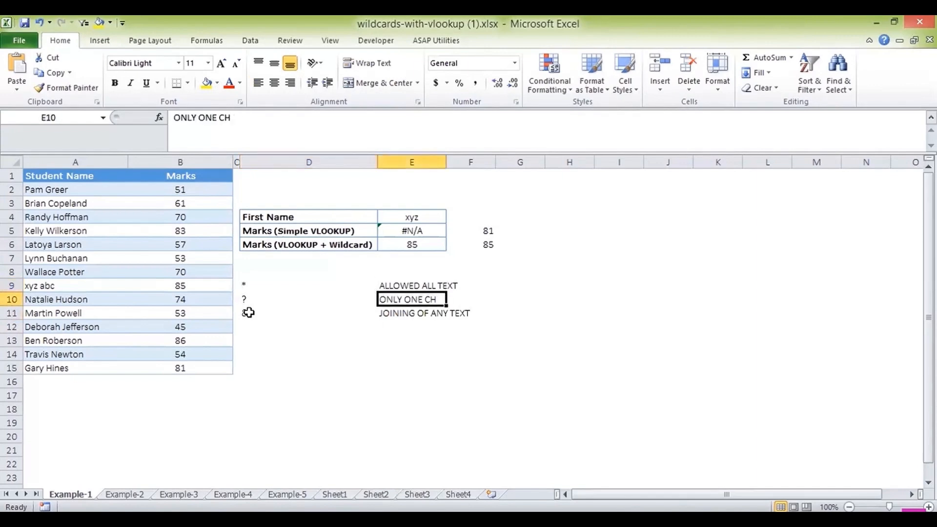
{"action": "key", "text": "Down"}
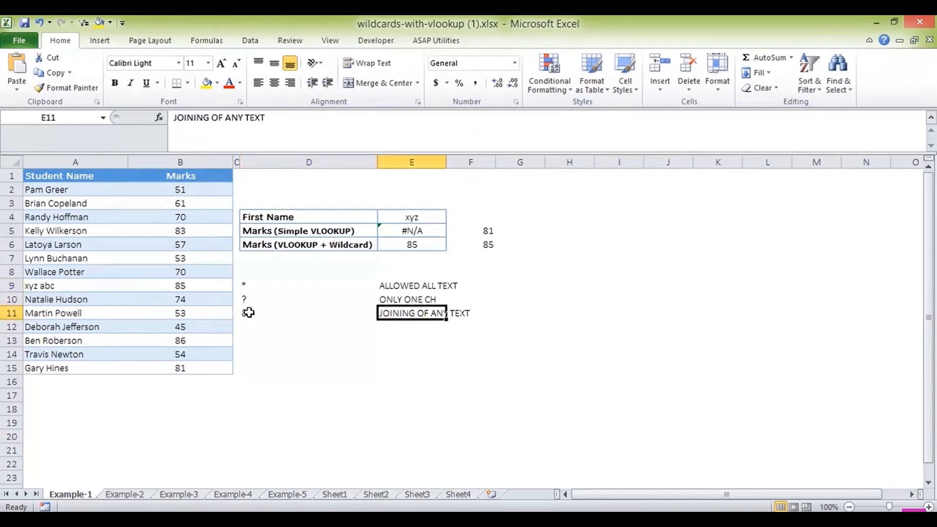
- Try joining two texts in E12 with the formula =XYZ&ABC, and clear the cell again
{"action": "key", "text": "Down"}
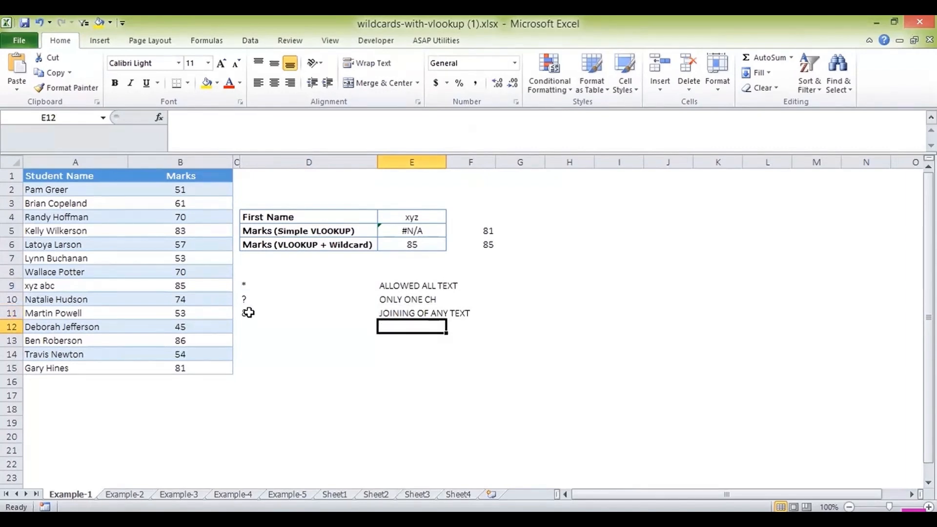
{"action": "type", "text": "=X"}
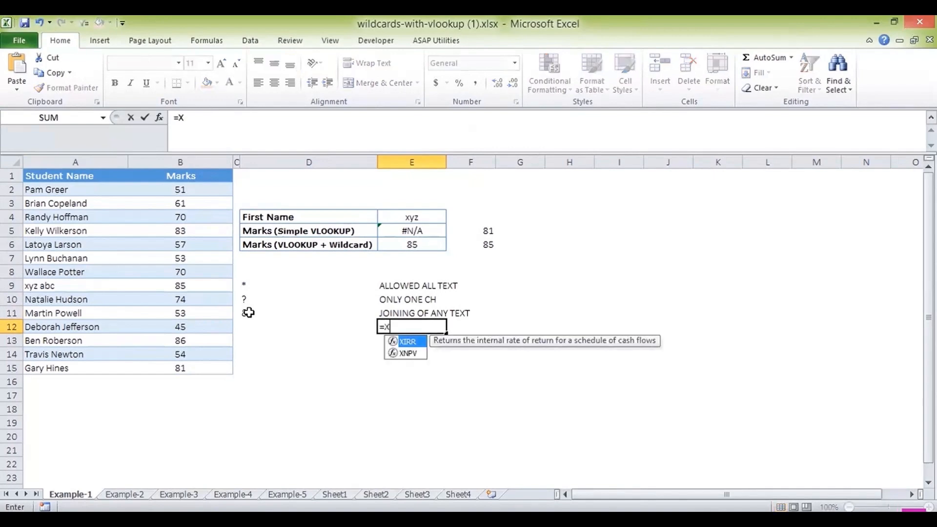
{"action": "type", "text": "YZ&"}
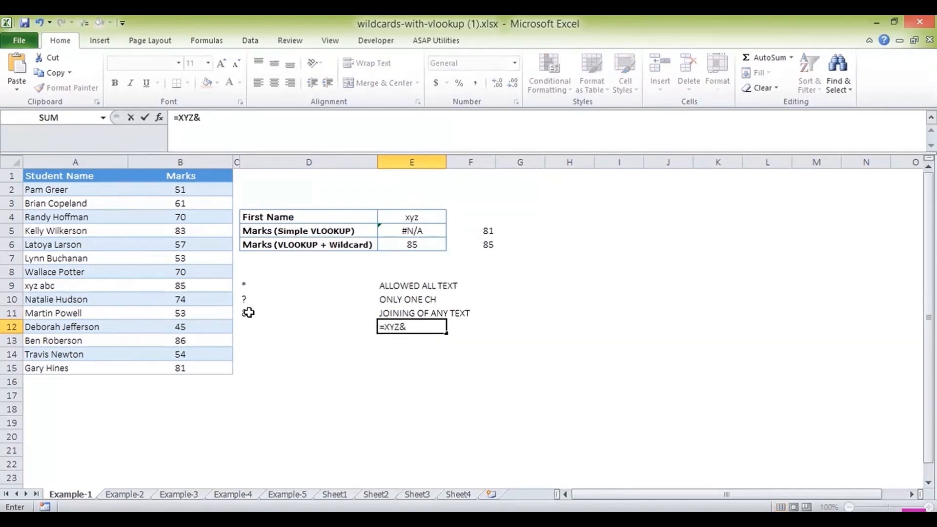
{"action": "type", "text": "ABC"}
{"action": "key", "text": "Return"}
{"action": "key", "text": "Up"}
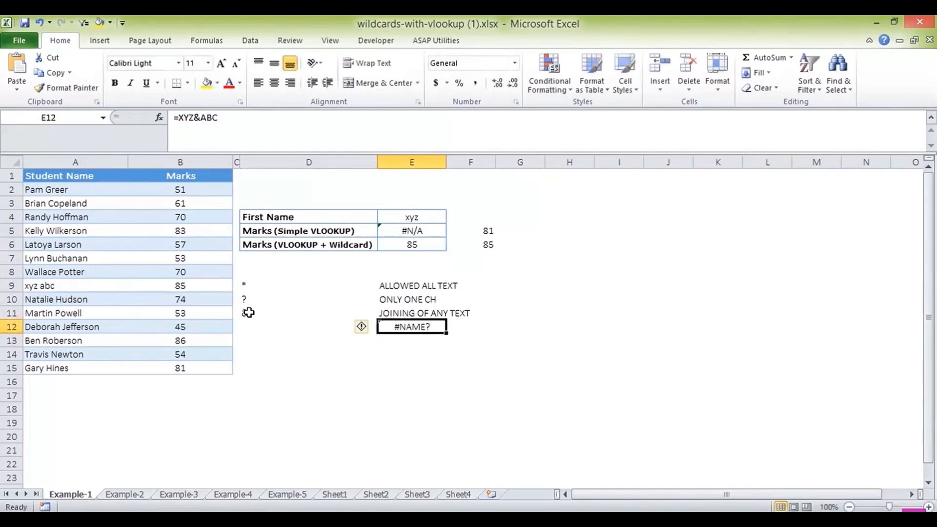
{"action": "left_click_drag", "start_coordinate": [230, 123], "coordinate": [160, 121]}
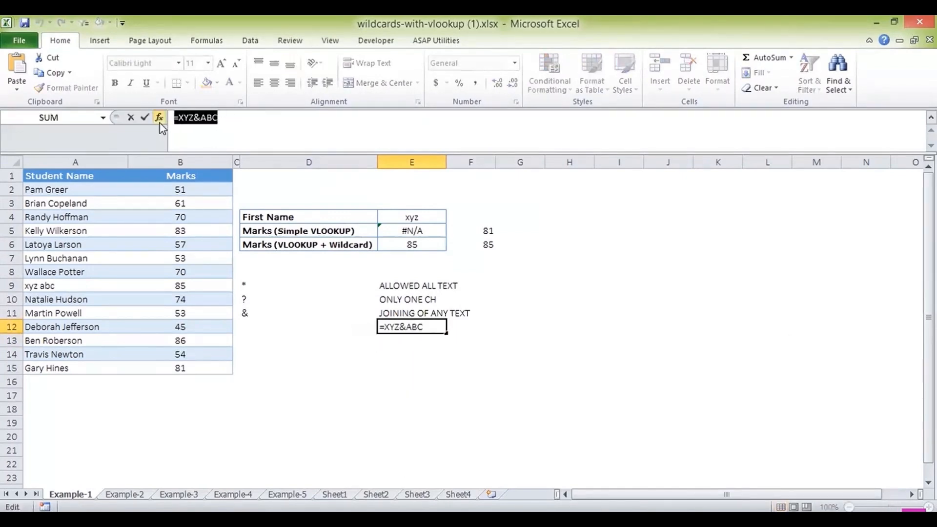
{"action": "key", "text": "Delete"}
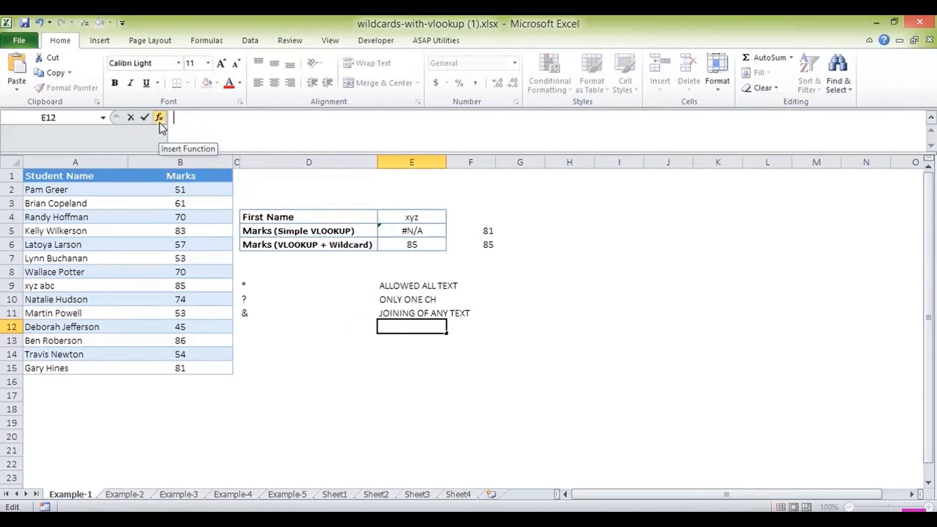
{"action": "left_click", "coordinate": [415, 245]}
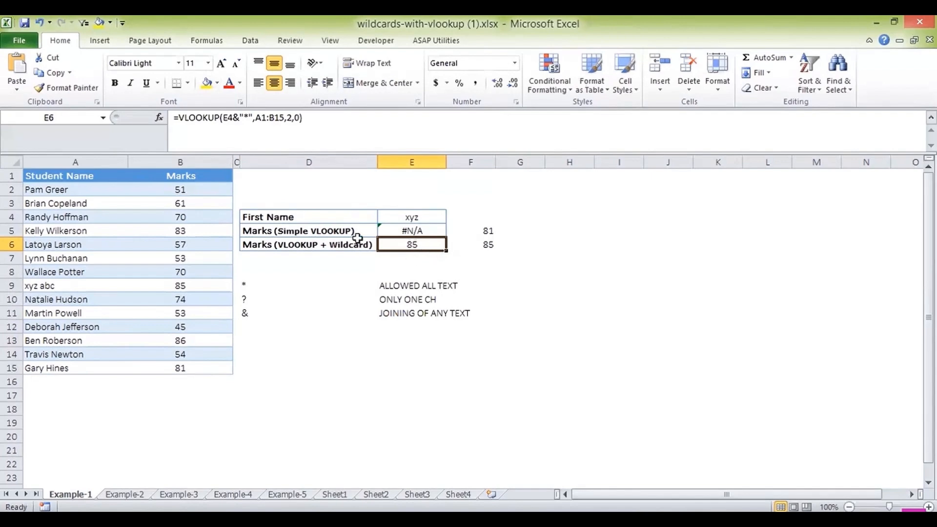
- On the Example-2 sheet, examine the lookup formulas in E5 and E6 and check the names in A7:A9 for trailing spaces
{"action": "left_click", "coordinate": [130, 494]}
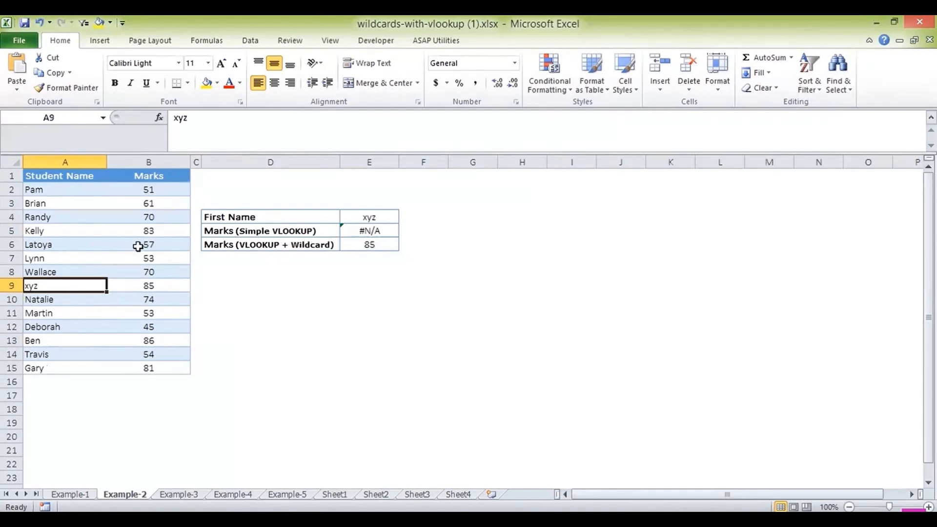
{"action": "left_click", "coordinate": [278, 126]}
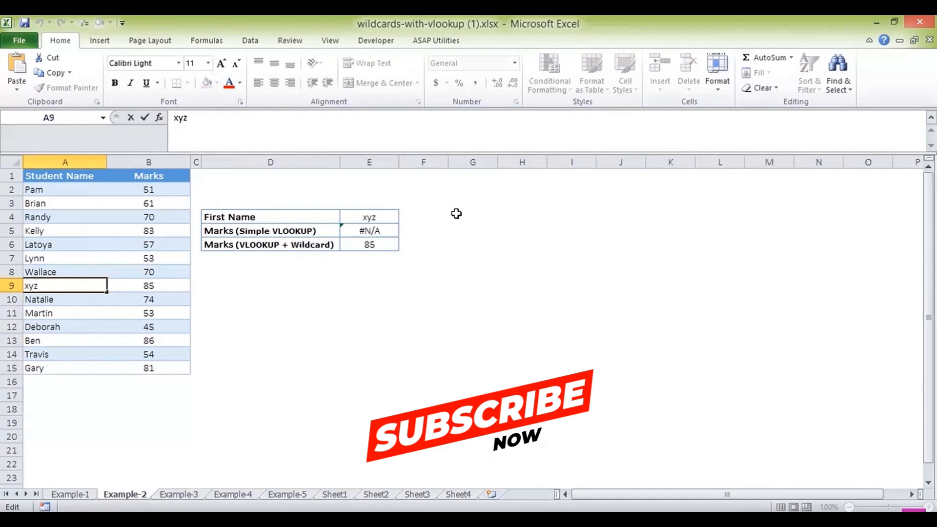
{"action": "left_click", "coordinate": [382, 242]}
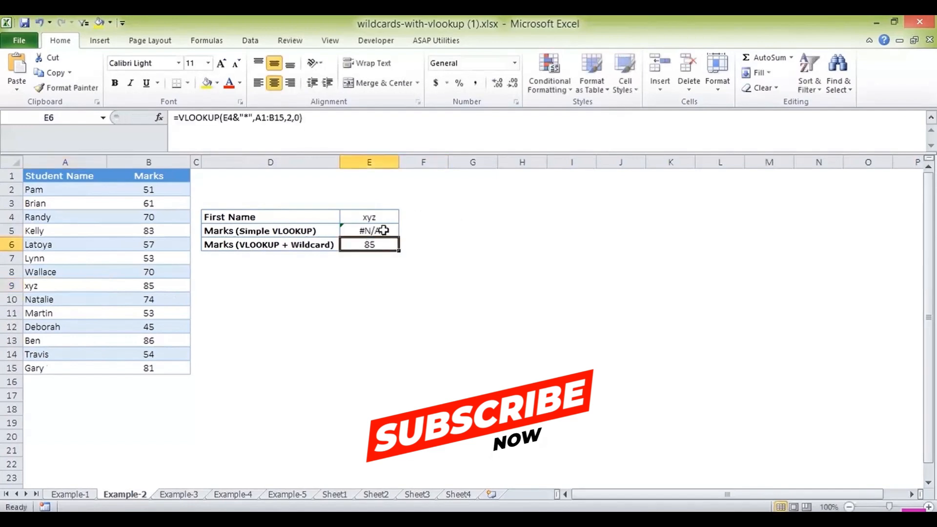
{"action": "left_click", "coordinate": [380, 230]}
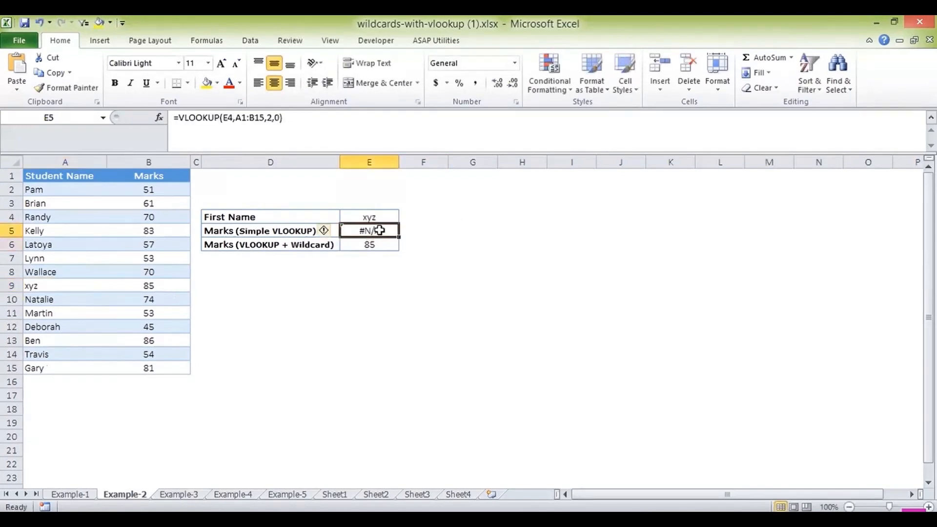
{"action": "left_click", "coordinate": [57, 268]}
{"action": "left_click", "coordinate": [243, 117]}
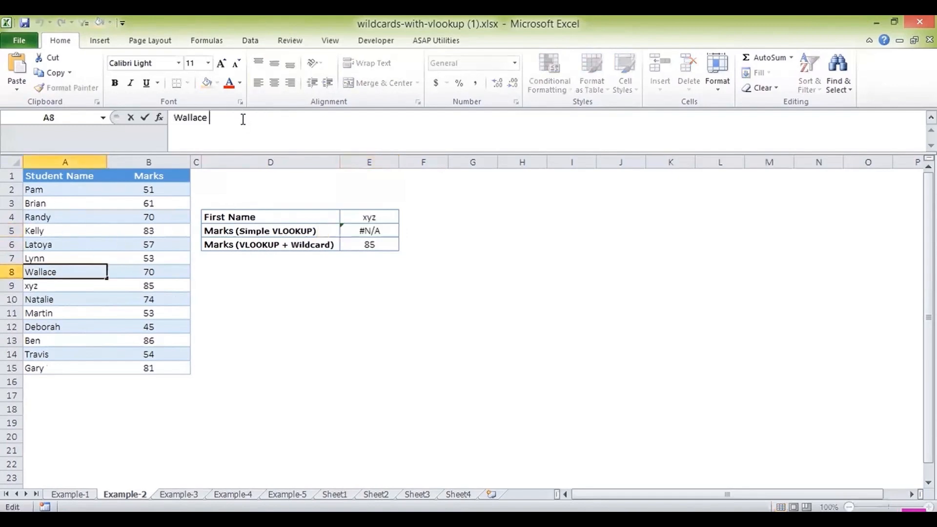
{"action": "left_click", "coordinate": [41, 254]}
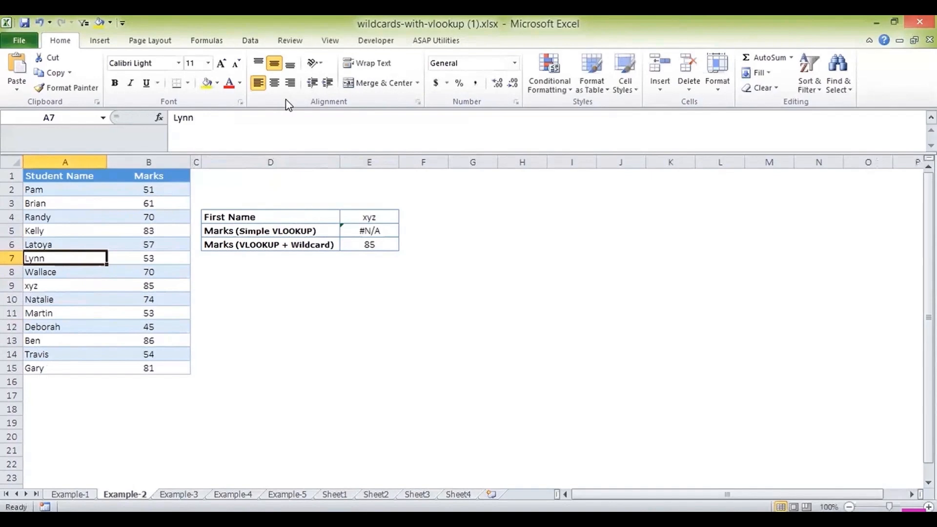
{"action": "left_click", "coordinate": [261, 129]}
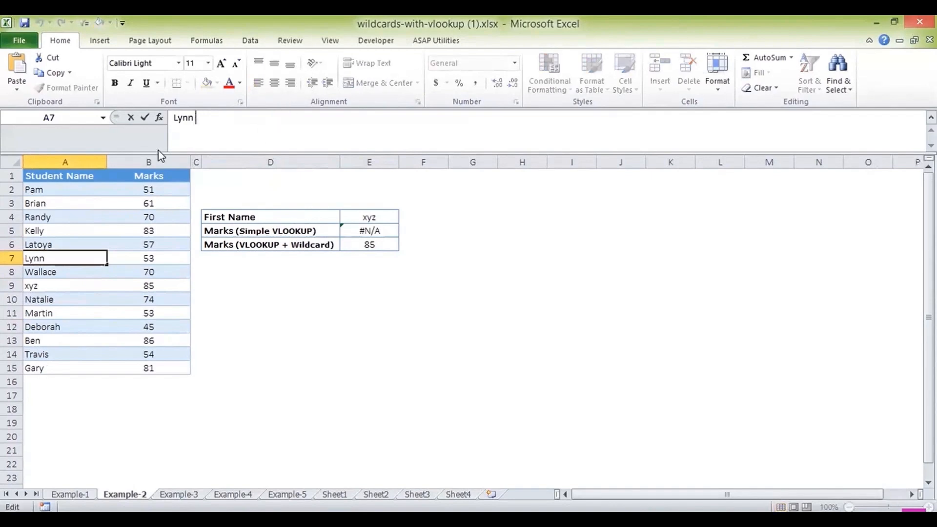
- Check the student name in A2 for trailing spaces
{"action": "left_click", "coordinate": [48, 194]}
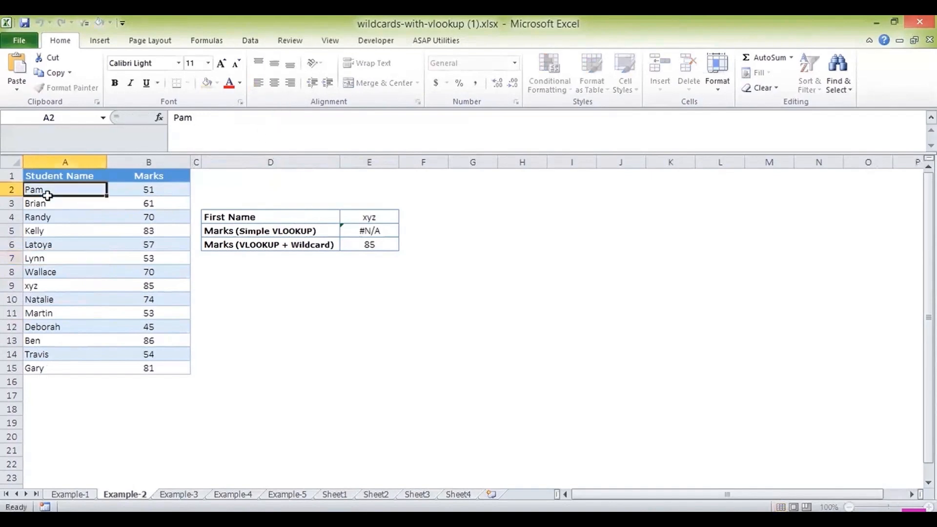
{"action": "left_click", "coordinate": [220, 129]}
- Enter the simple lookup =VLOOKUP(E4,A1:B15,2,FALSE) in F5, and check the name in A9 for trailing spaces
{"action": "left_click", "coordinate": [426, 231]}
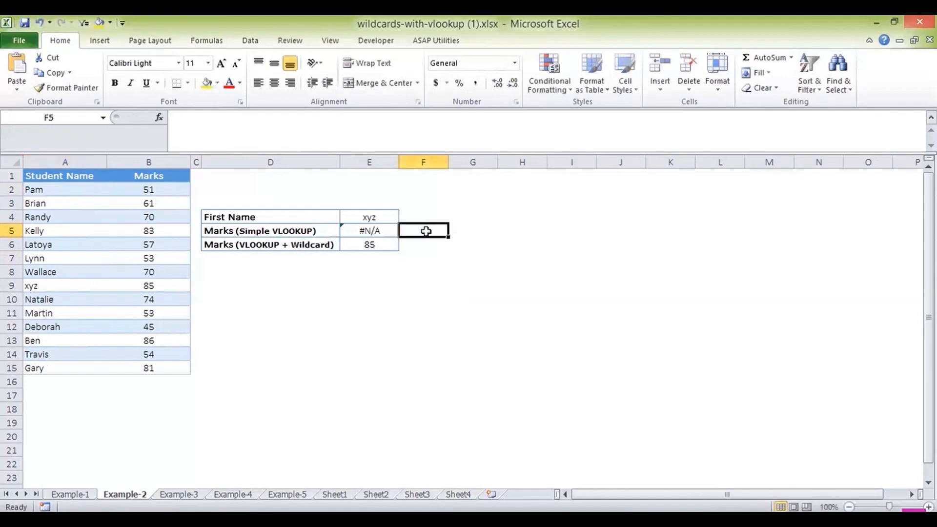
{"action": "type", "text": "=VLO"}
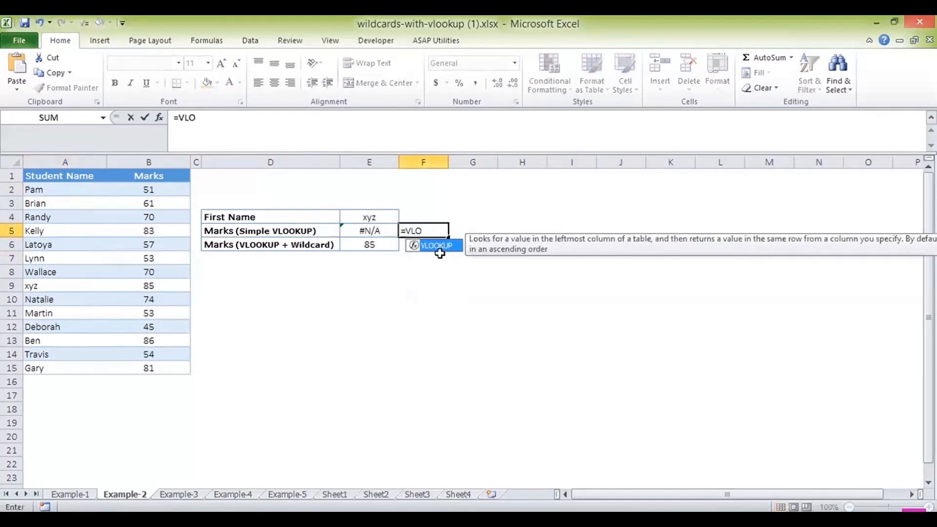
{"action": "double_click", "coordinate": [437, 246]}
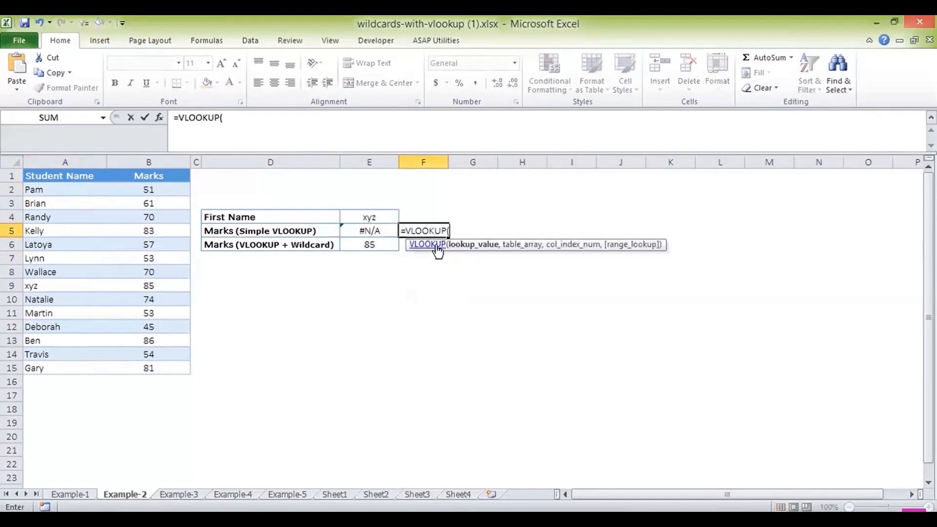
{"action": "left_click", "coordinate": [368, 216]}
{"action": "type", "text": ","}
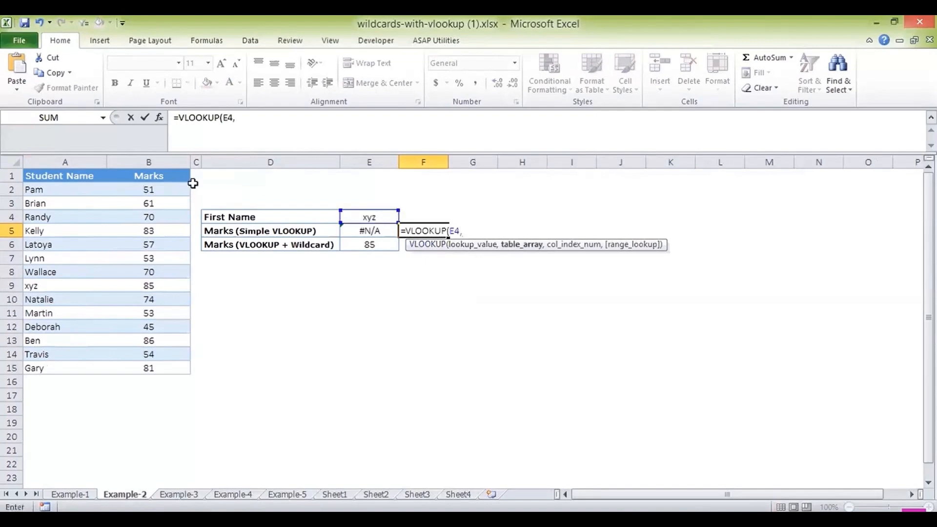
{"action": "left_click_drag", "start_coordinate": [74, 176], "coordinate": [153, 365]}
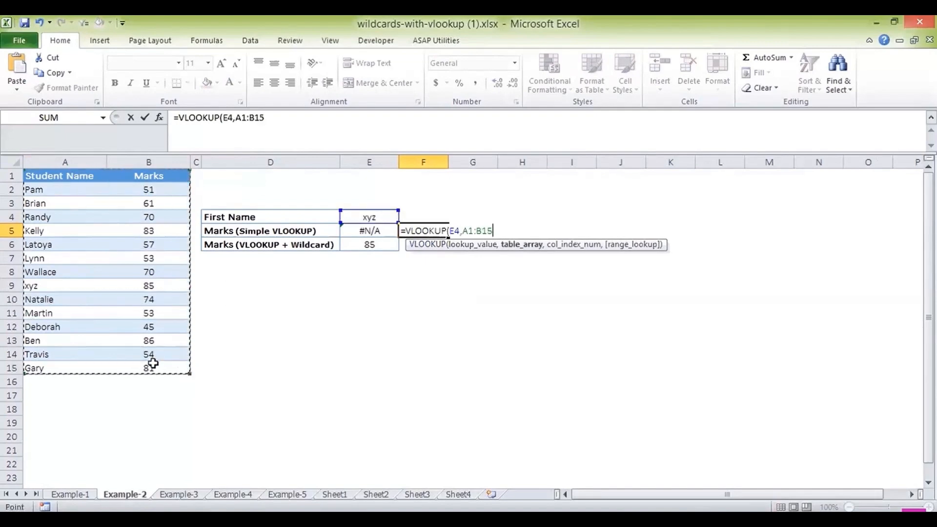
{"action": "type", "text": ","}
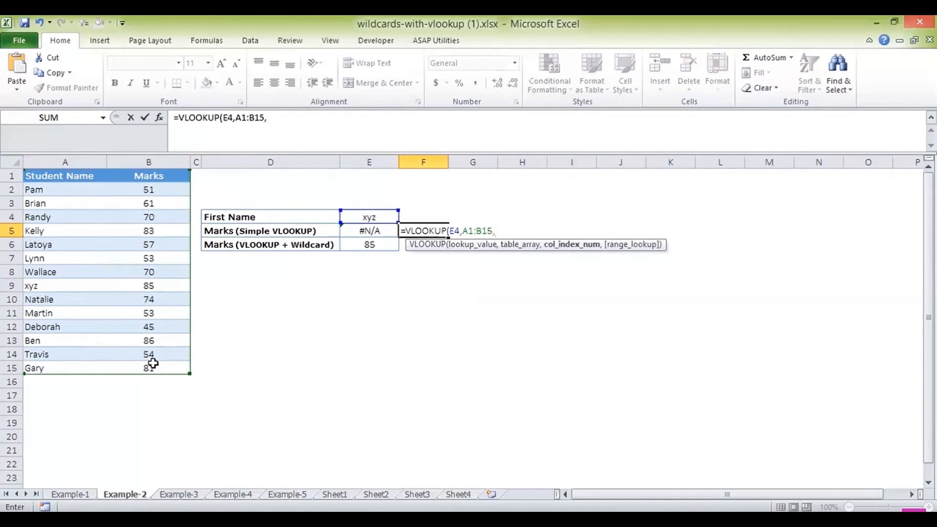
{"action": "type", "text": "2,"}
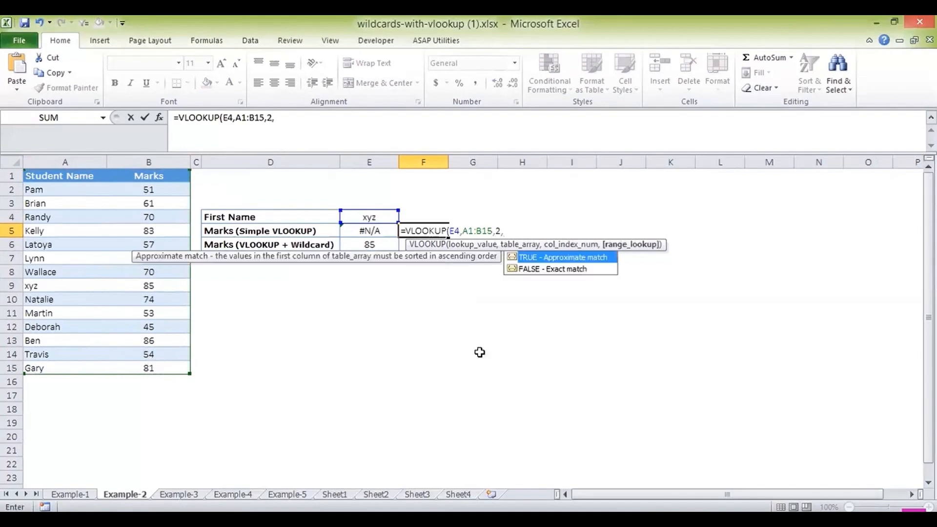
{"action": "double_click", "coordinate": [545, 269]}
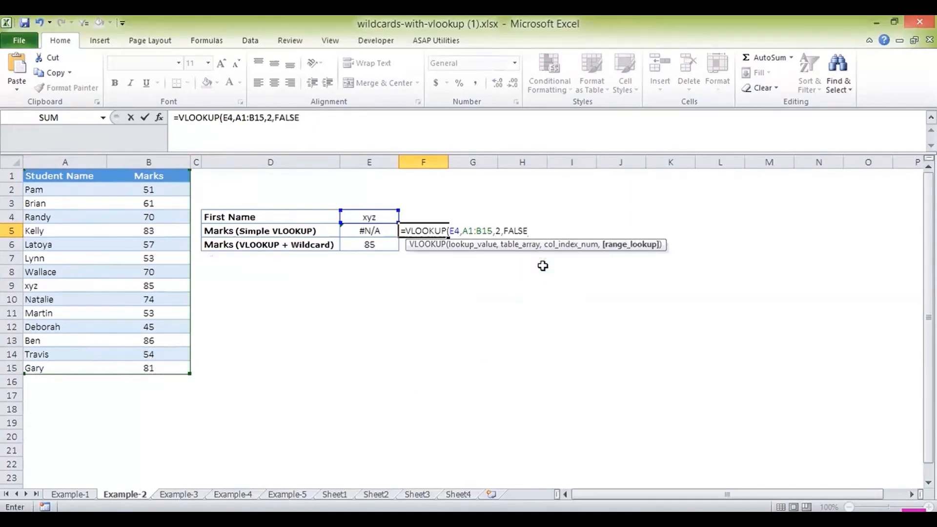
{"action": "key", "text": "Return"}
{"action": "key", "text": "Up"}
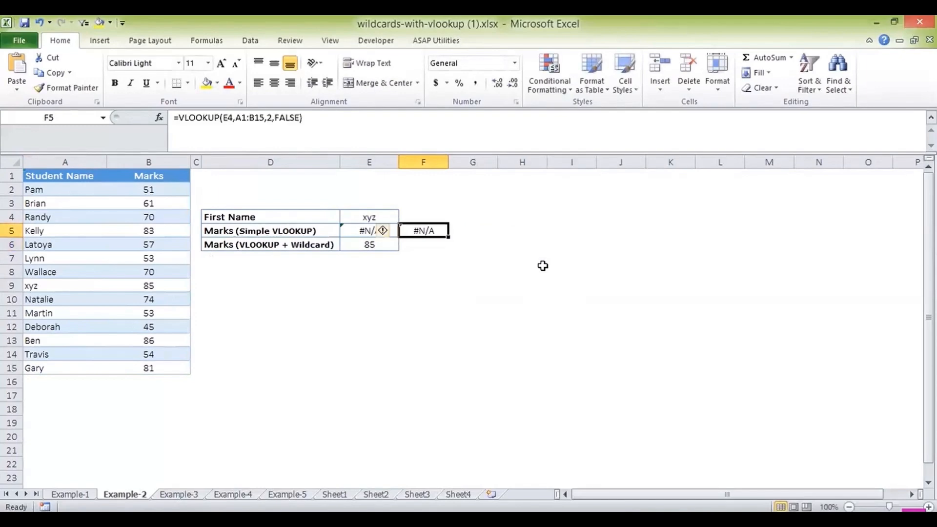
{"action": "left_click", "coordinate": [51, 285]}
{"action": "left_click", "coordinate": [281, 129]}
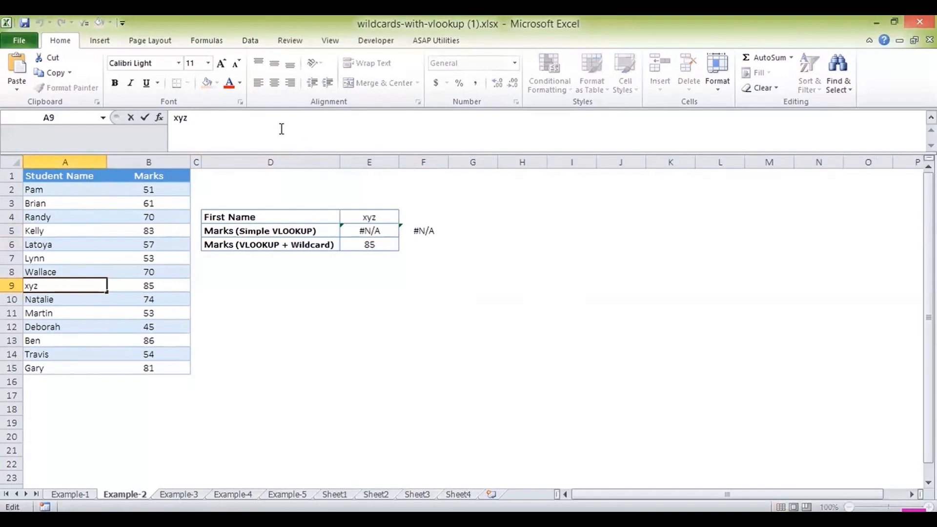
- Enter =VLOOKUP(E4,A1:B15,2,FALSE) in F6 as the base for the wildcard lookup
{"action": "left_click", "coordinate": [418, 246]}
{"action": "type", "text": "=VLO"}
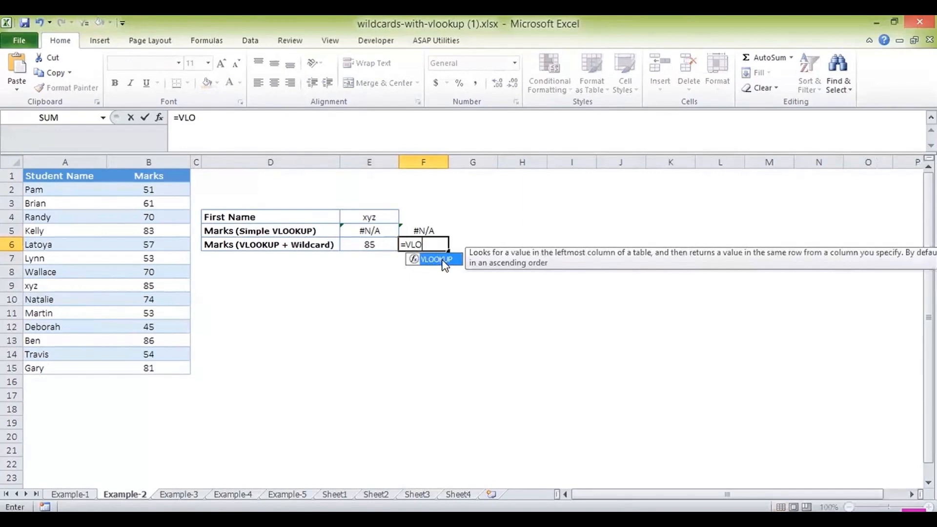
{"action": "double_click", "coordinate": [443, 259]}
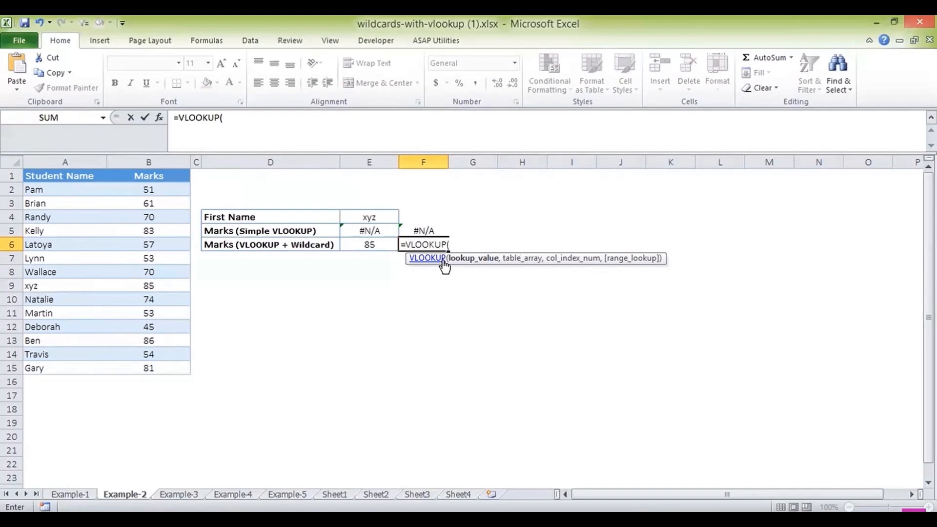
{"action": "left_click", "coordinate": [362, 216]}
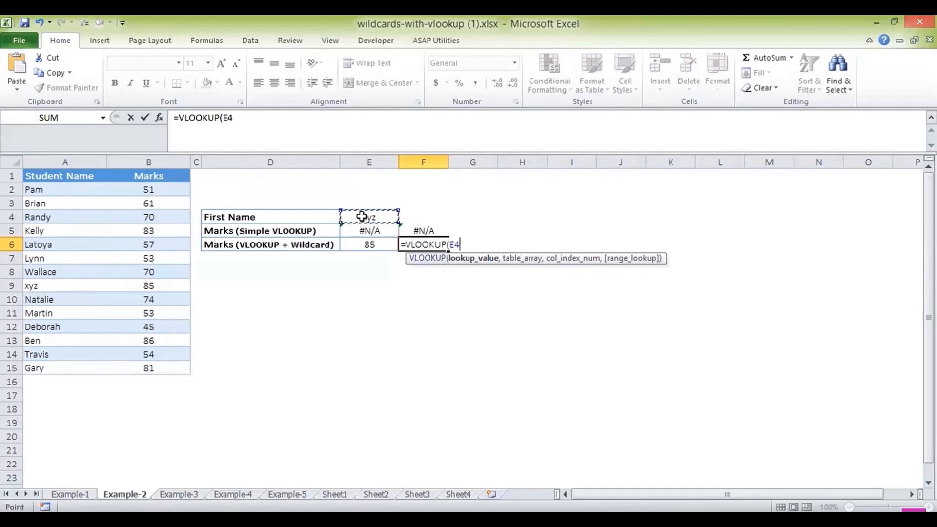
{"action": "type", "text": ","}
{"action": "left_click_drag", "start_coordinate": [100, 172], "coordinate": [150, 370]}
{"action": "type", "text": ","}
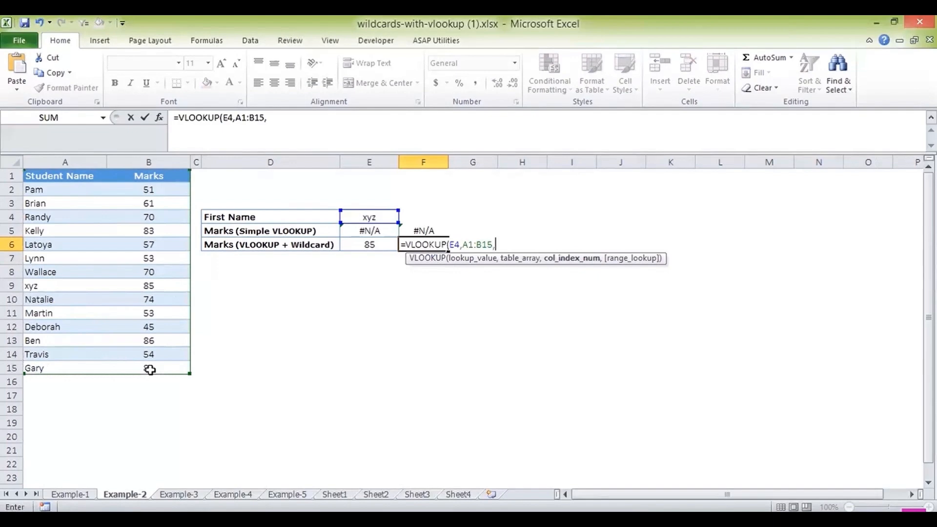
{"action": "type", "text": "2,"}
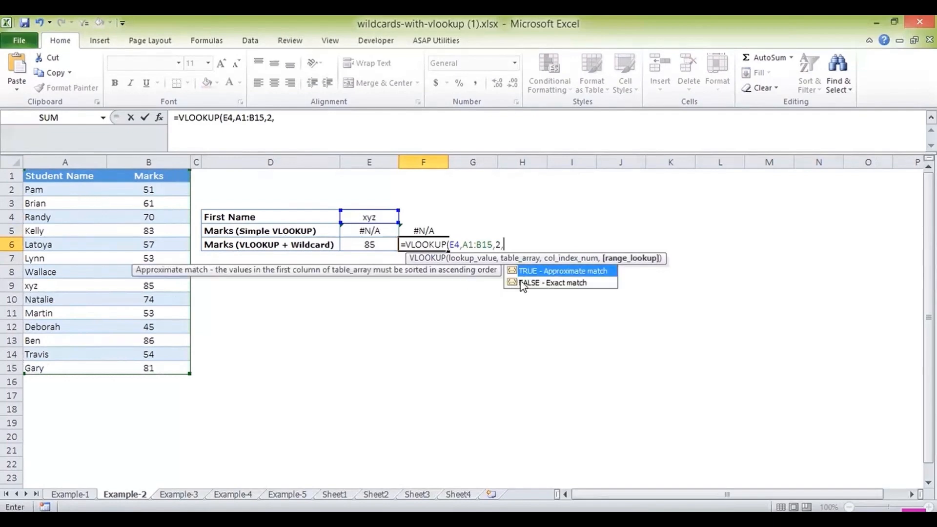
{"action": "type", "text": "F"}
{"action": "key", "text": "Tab"}
{"action": "key", "text": "Return"}
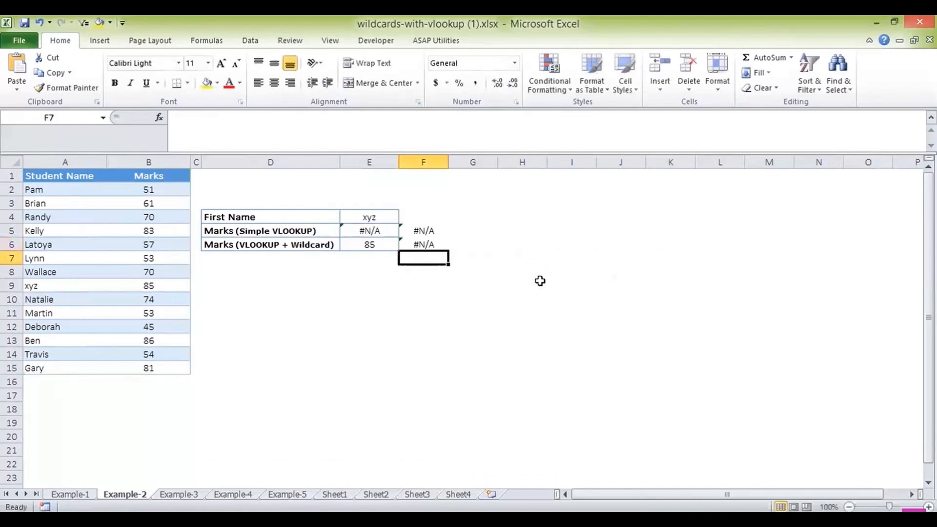
- Append an asterisk wildcard to the lookup value in F6, making the formula =VLOOKUP(E4&"*",A1:B15,2,FALSE)
{"action": "key", "text": "Up"}
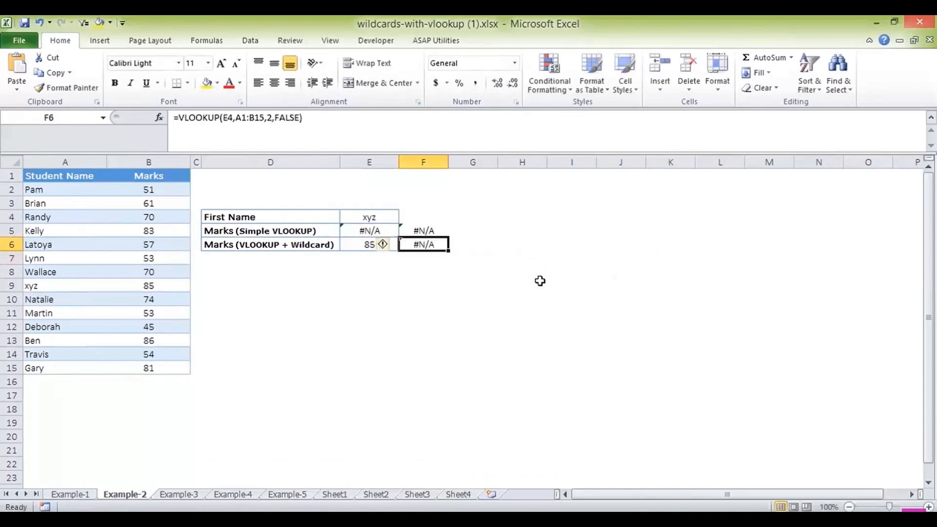
{"action": "left_click", "coordinate": [240, 123]}
{"action": "left_click", "coordinate": [241, 124]}
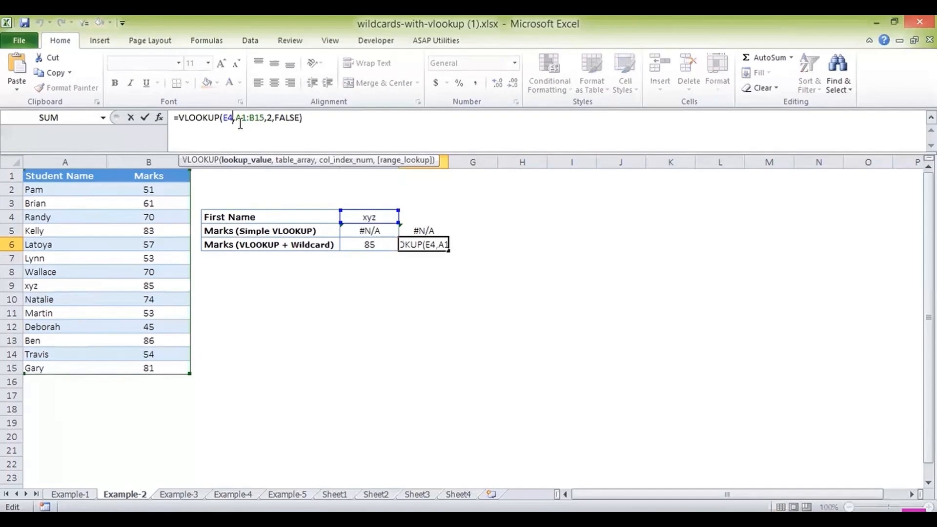
{"action": "type", "text": "&"}
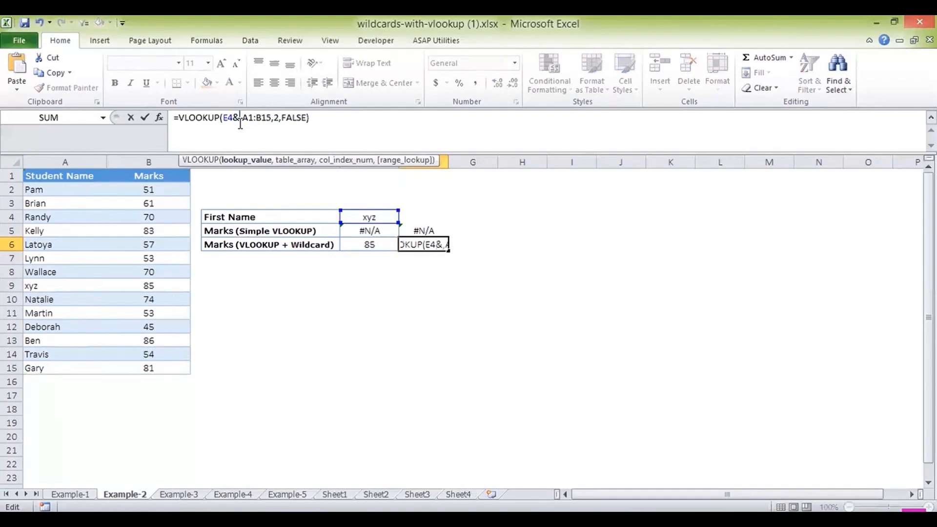
{"action": "type", "text": "\""}
{"action": "type", "text": "*\""}
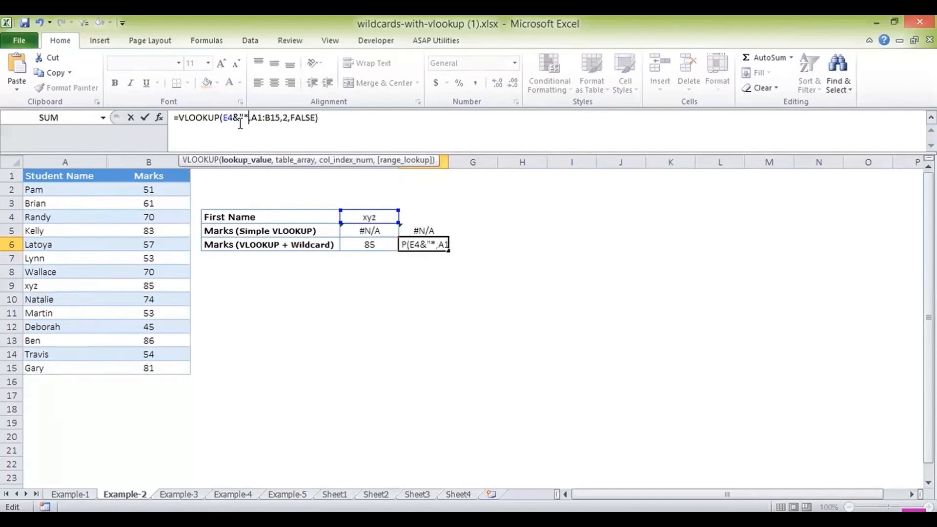
{"action": "key", "text": "Return"}
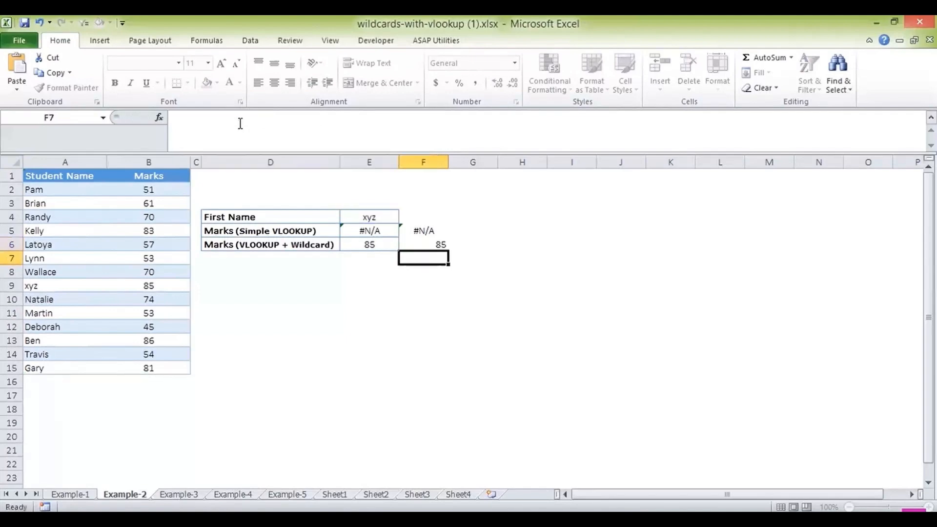
{"action": "key", "text": "Up"}
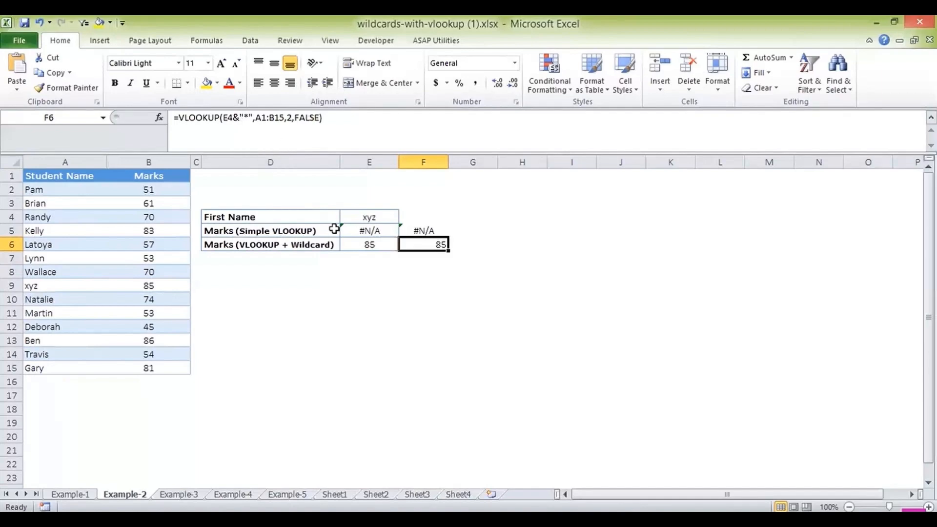
- Add the note "SPACE" in D10 below the lookup results
{"action": "left_click", "coordinate": [257, 296]}
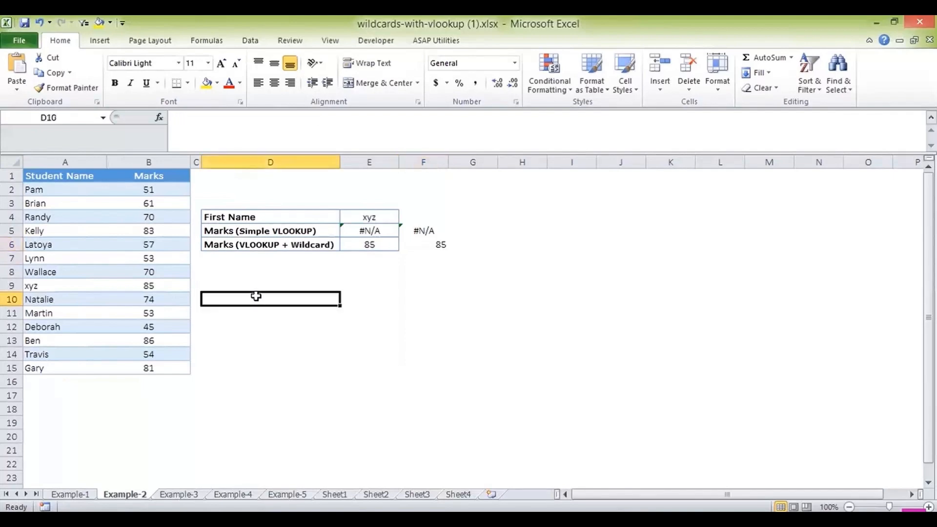
{"action": "type", "text": "SPACE"}
{"action": "key", "text": "Return"}
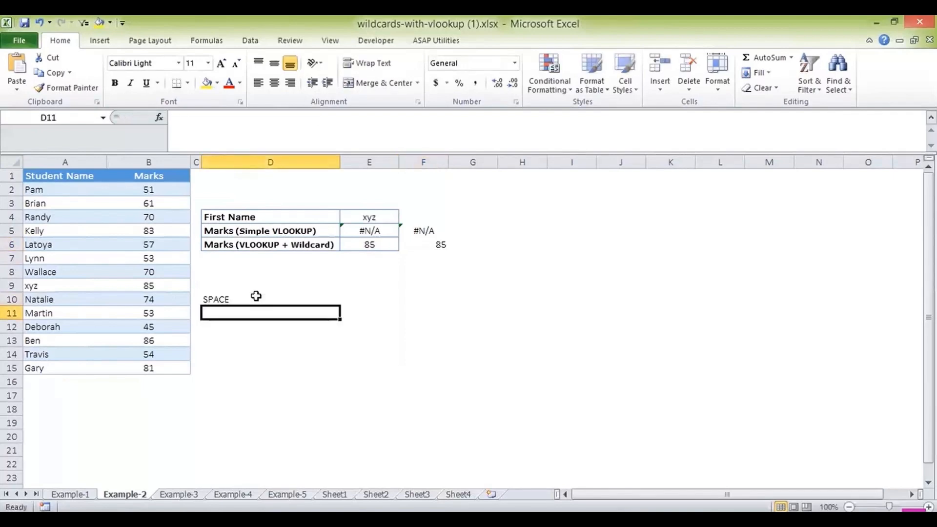
- Review the lookup examples on the Example-1 and Example-2 sheets, and open the Example-3 sheet
{"action": "left_click", "coordinate": [71, 494]}
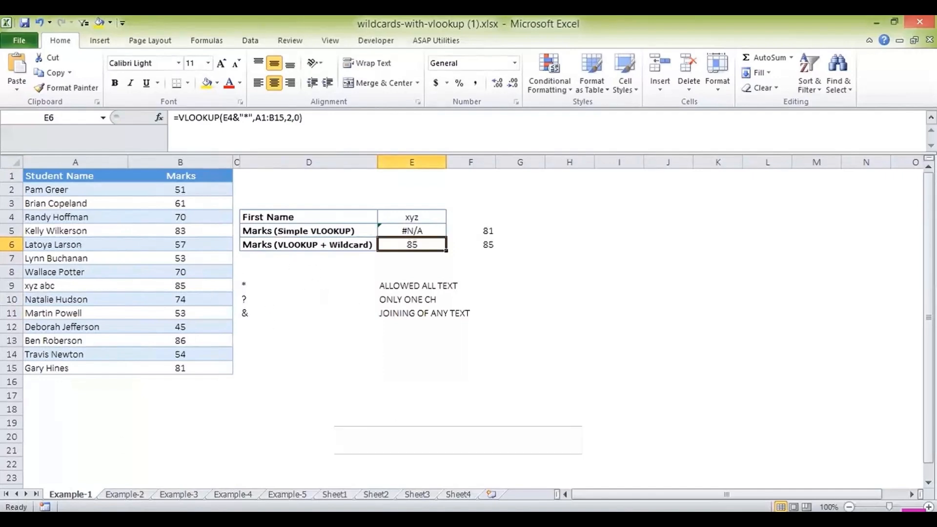
{"action": "left_click", "coordinate": [134, 492]}
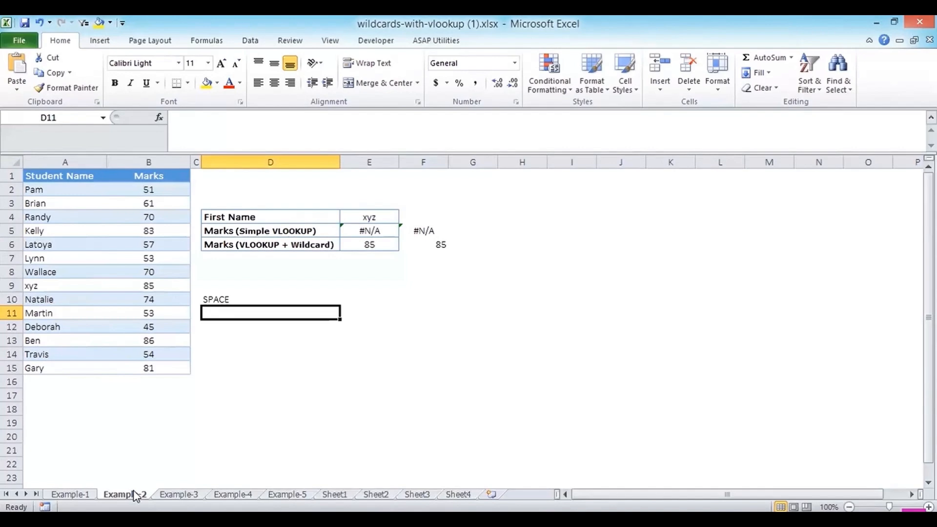
{"action": "left_click", "coordinate": [179, 494]}
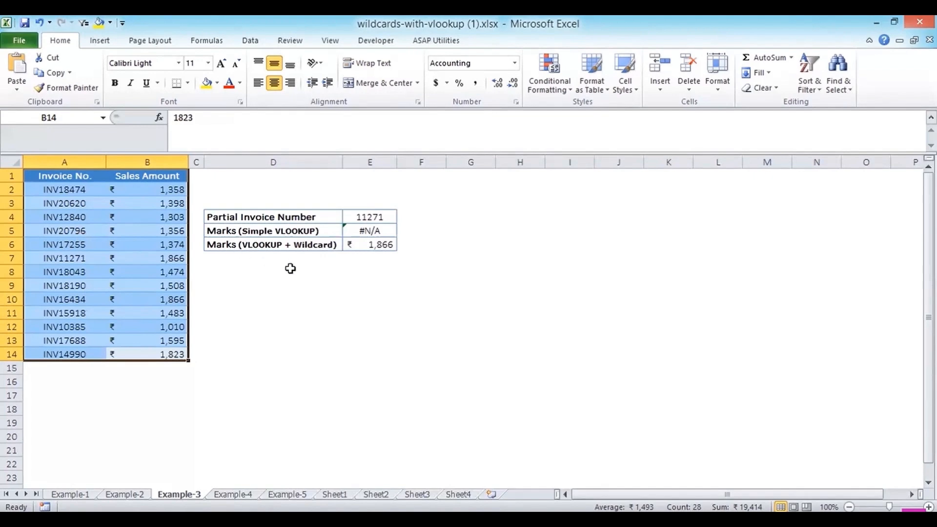
- Enter an approximate-match lookup of the partial invoice number in F5 with the formula =VLOOKUP(E4,A1:B14,2,TRUE)
{"action": "left_click", "coordinate": [410, 231]}
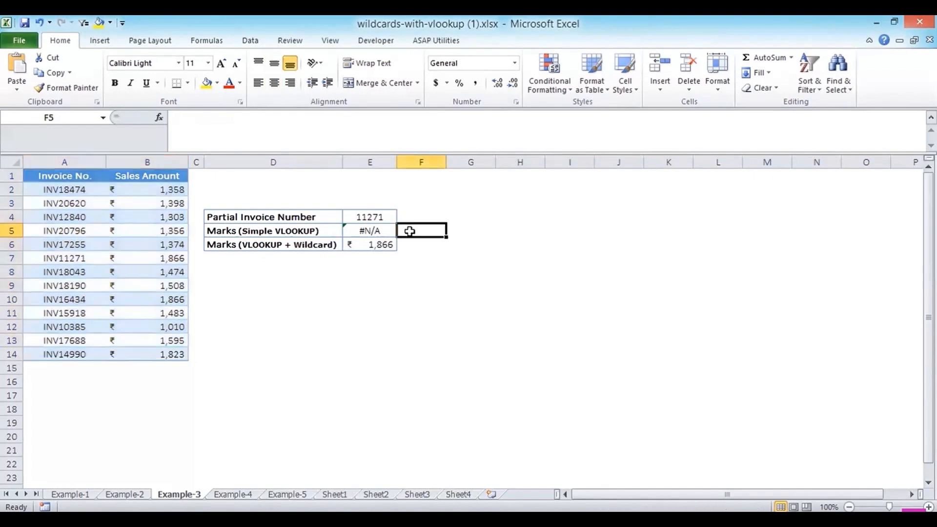
{"action": "type", "text": "=VL"}
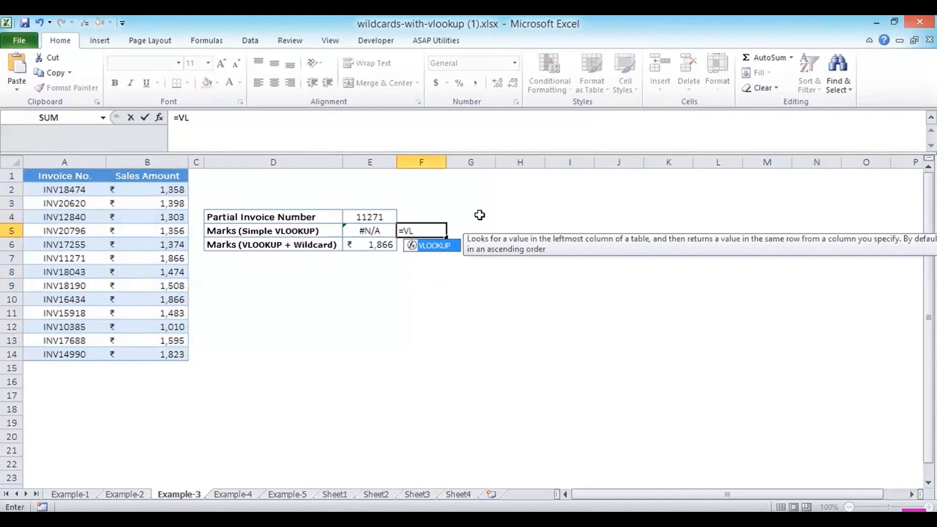
{"action": "double_click", "coordinate": [445, 246]}
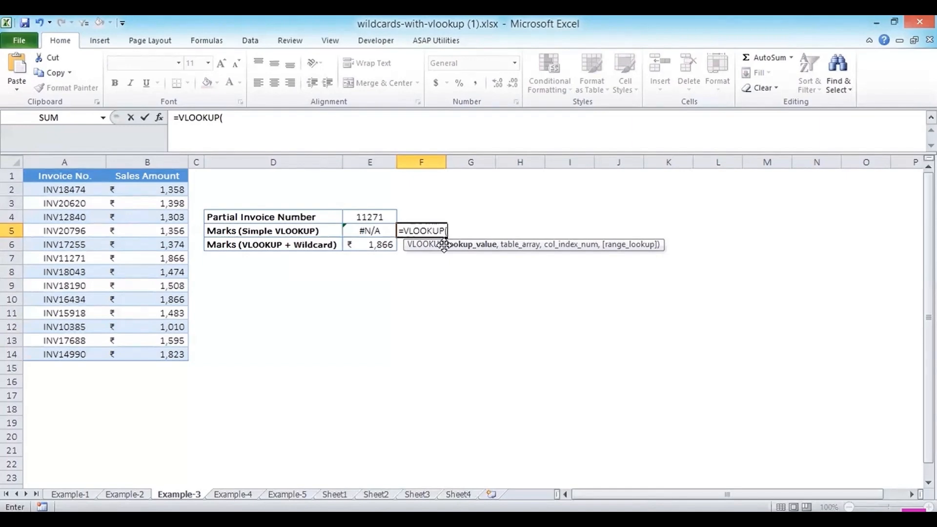
{"action": "left_click", "coordinate": [370, 217]}
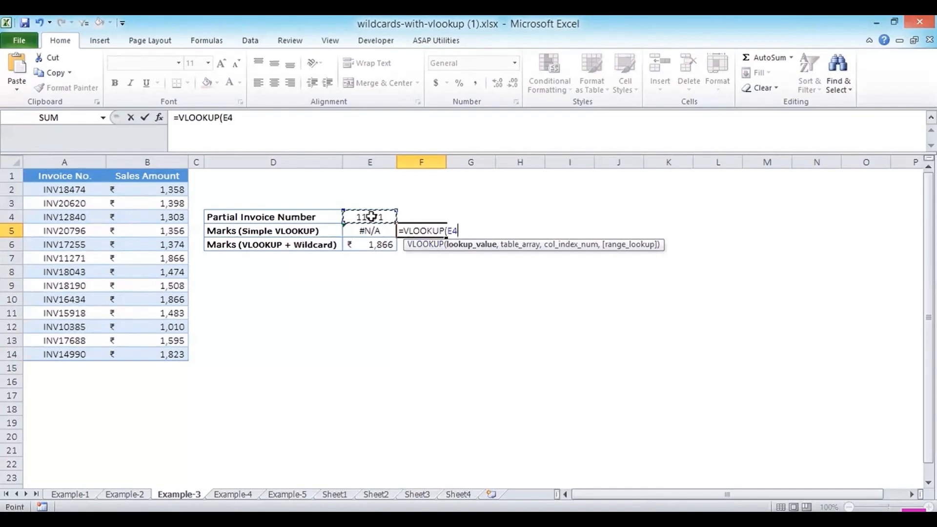
{"action": "type", "text": ","}
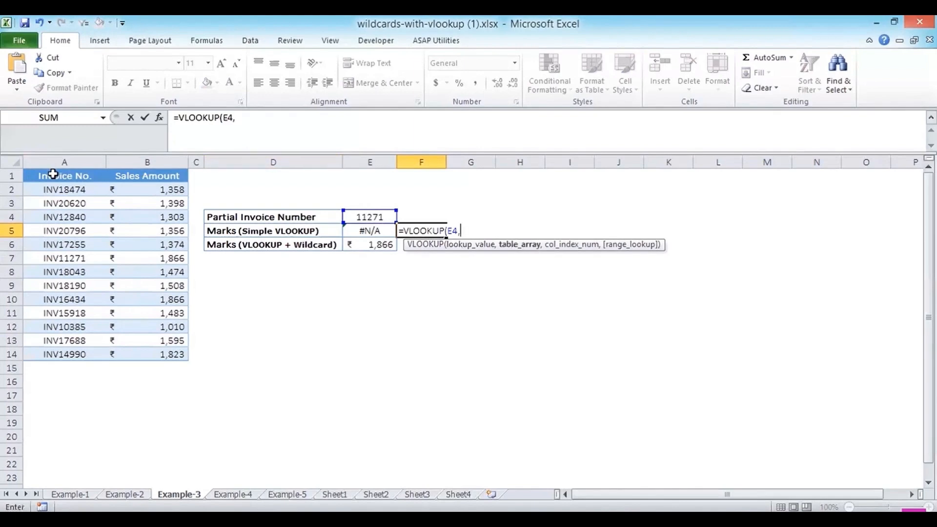
{"action": "left_click_drag", "start_coordinate": [53, 173], "coordinate": [157, 355]}
{"action": "type", "text": ","}
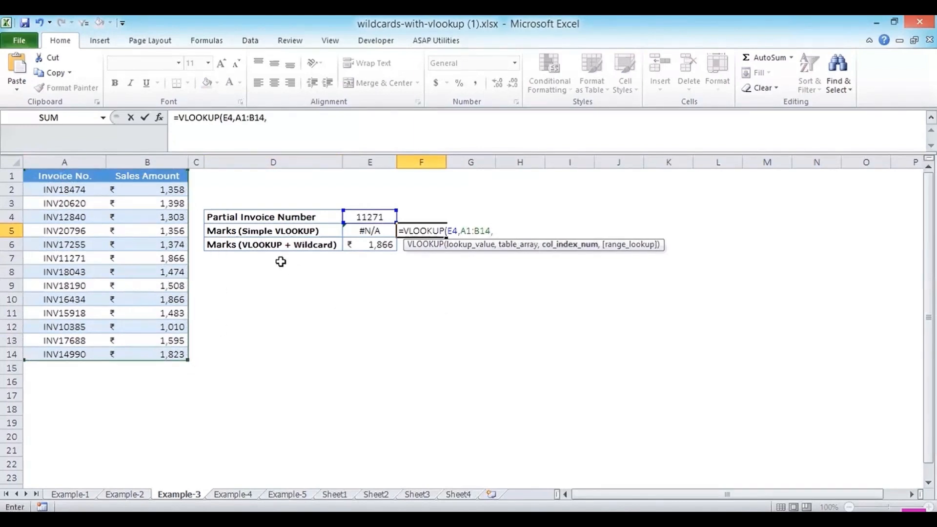
{"action": "type", "text": "2,"}
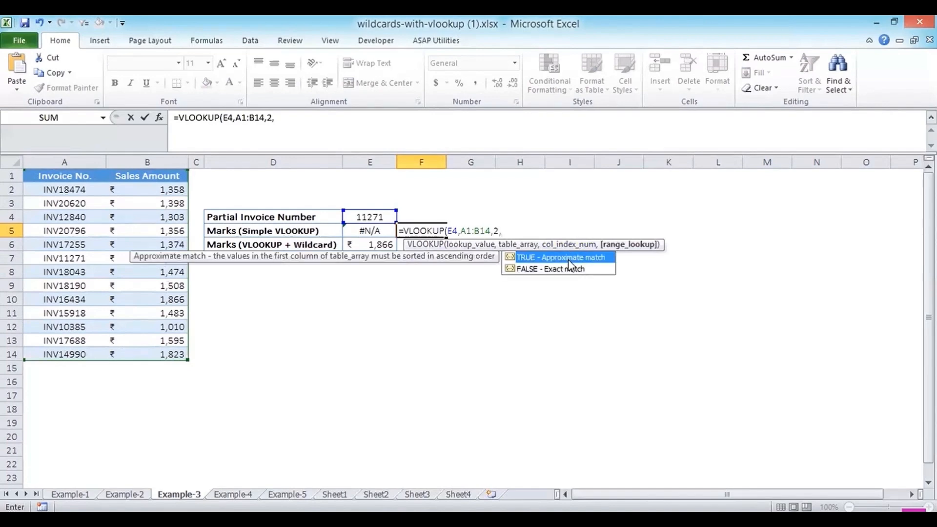
{"action": "double_click", "coordinate": [569, 259]}
{"action": "key", "text": "Return"}
{"action": "key", "text": "Up"}
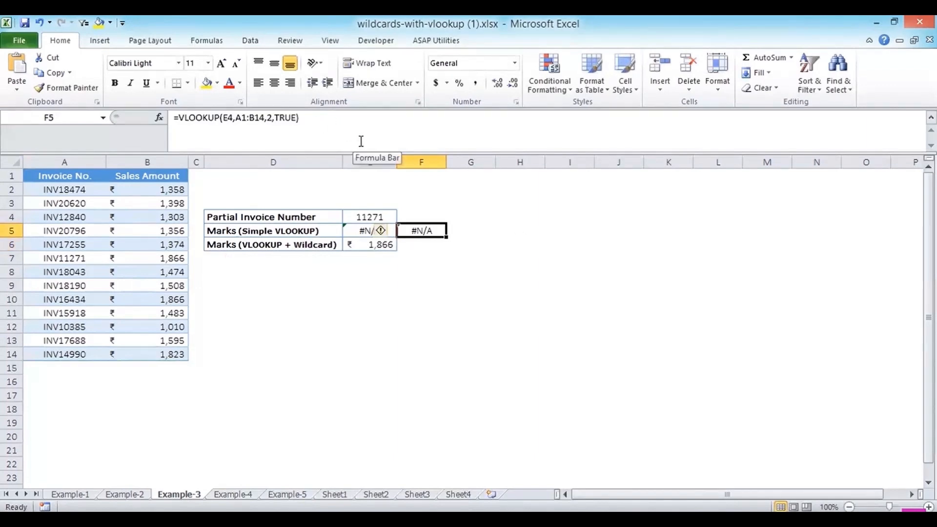
- Change the range_lookup argument of the F5 formula to FALSE for an exact match
{"action": "left_click", "coordinate": [308, 126]}
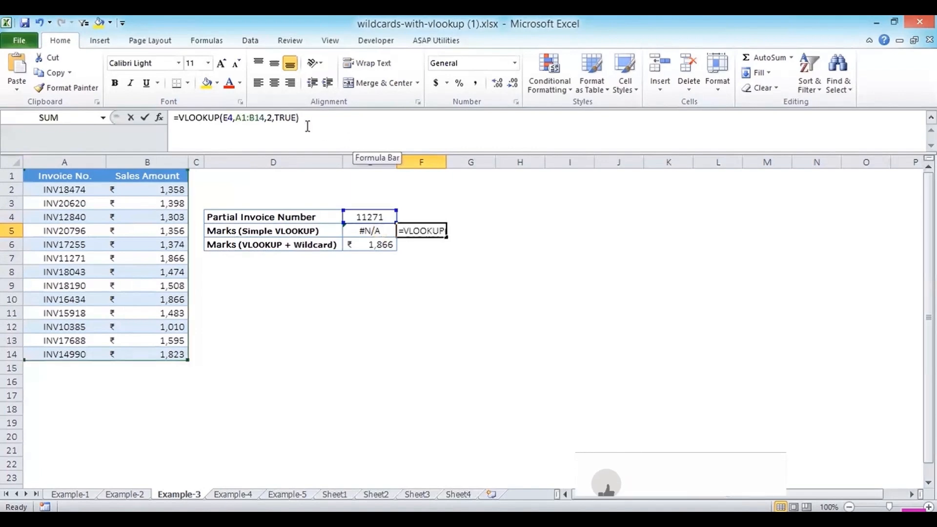
{"action": "key", "text": "BackSpace"}
{"action": "key", "text": "BackSpace"}
{"action": "key", "text": "BackSpace"}
{"action": "key", "text": "BackSpace"}
{"action": "key", "text": "BackSpace"}
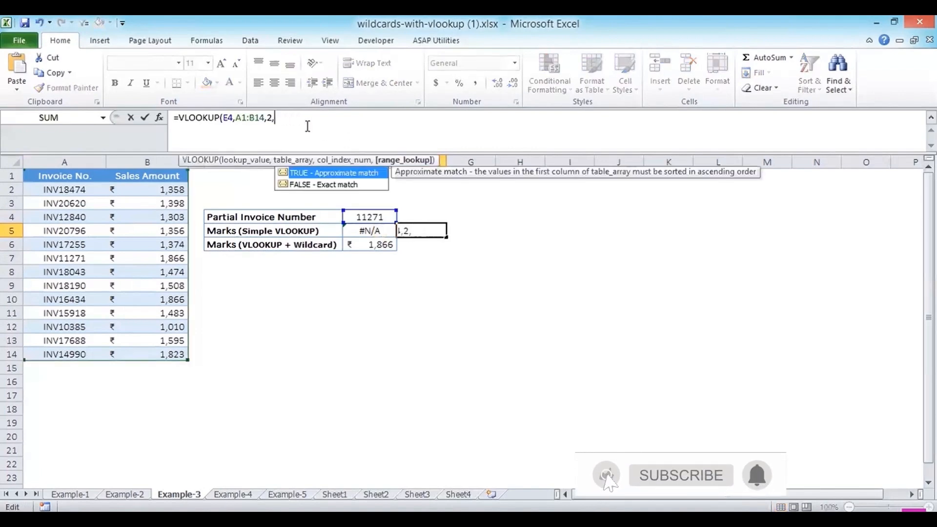
{"action": "double_click", "coordinate": [312, 184]}
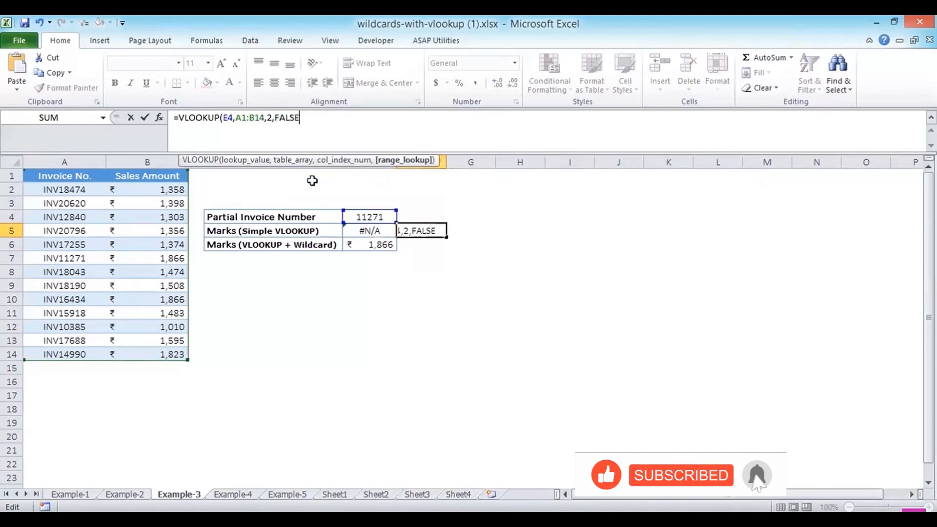
{"action": "key", "text": "Return"}
{"action": "key", "text": "Up"}
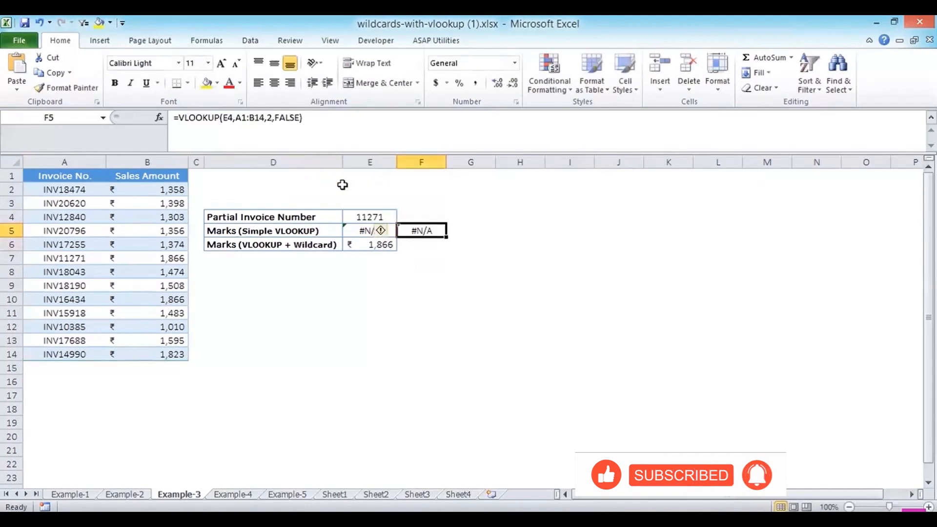
{"action": "left_click", "coordinate": [292, 295]}
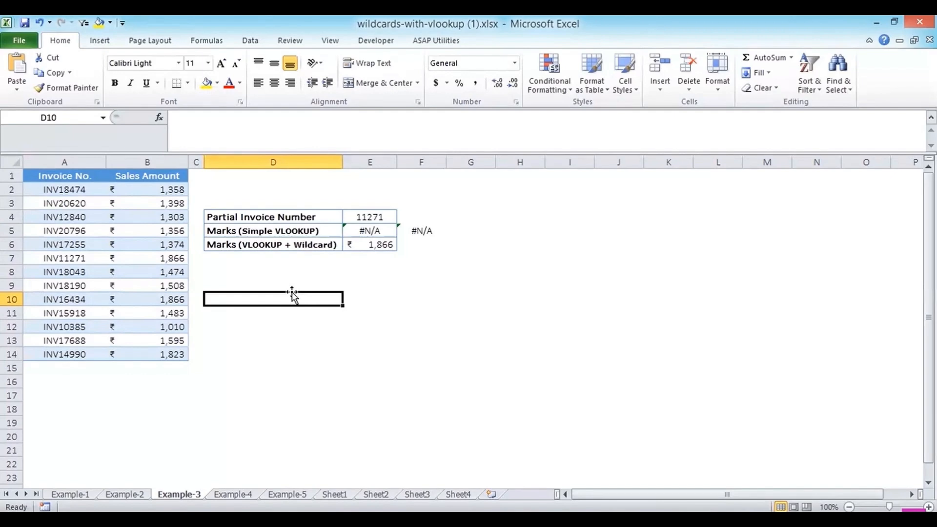
{"action": "type", "text": "???"}
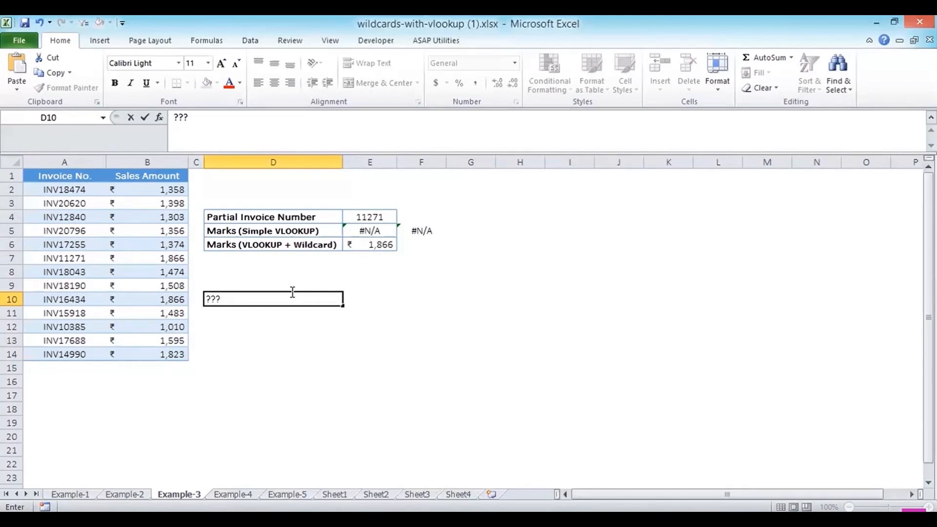
{"action": "key", "text": "Escape"}
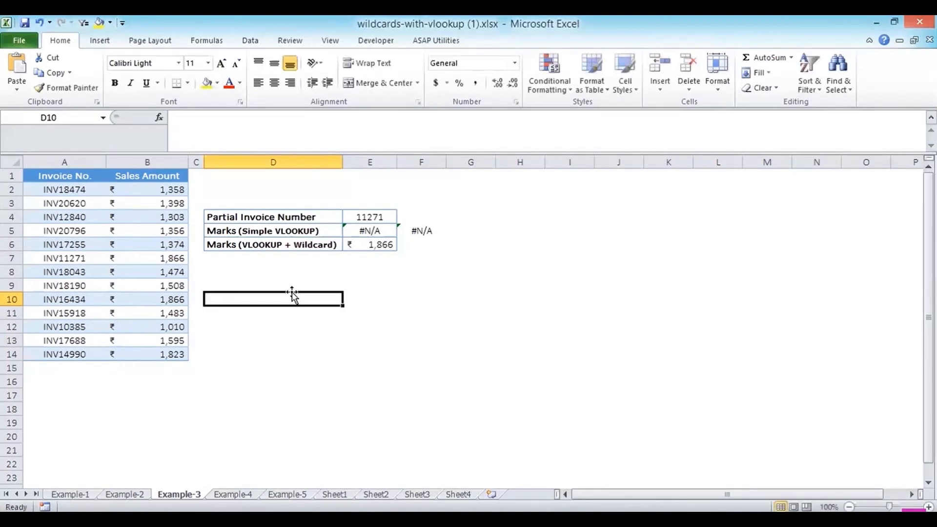
- Inspect the wildcard VLOOKUP formula in E6
{"action": "key", "text": "Up"}
{"action": "key", "text": "Up"}
{"action": "key", "text": "Up"}
{"action": "key", "text": "Up"}
{"action": "key", "text": "Right"}
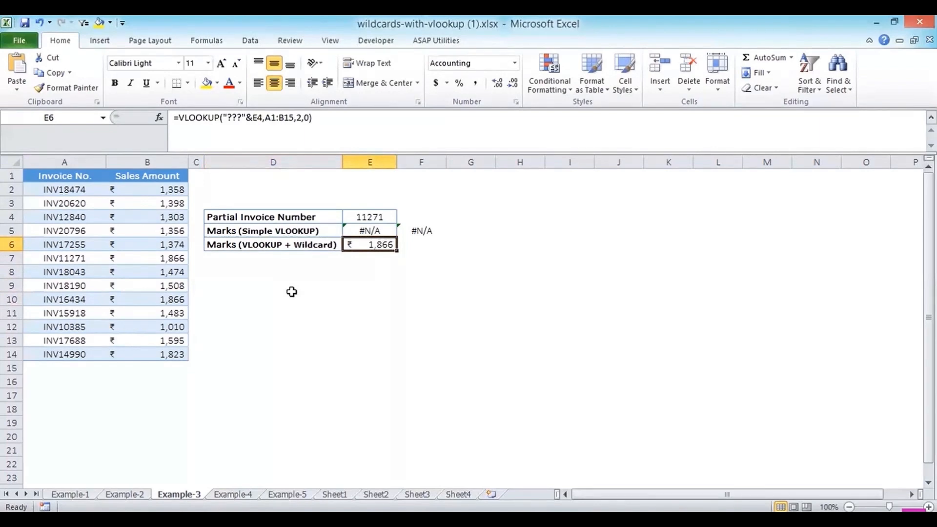
- Examine the currency symbols offered for the Accounting format of the sales amount in B2, leaving the format settings without applying changes
{"action": "key", "text": "Left"}
{"action": "key", "text": "Left"}
{"action": "key", "text": "Up"}
{"action": "key", "text": "Up"}
{"action": "key", "text": "Up"}
{"action": "key", "text": "Up"}
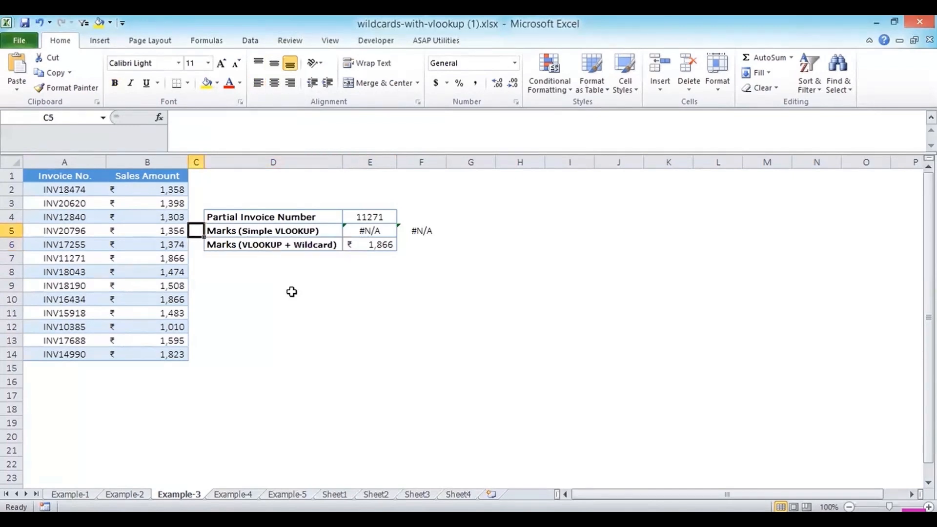
{"action": "key", "text": "Left"}
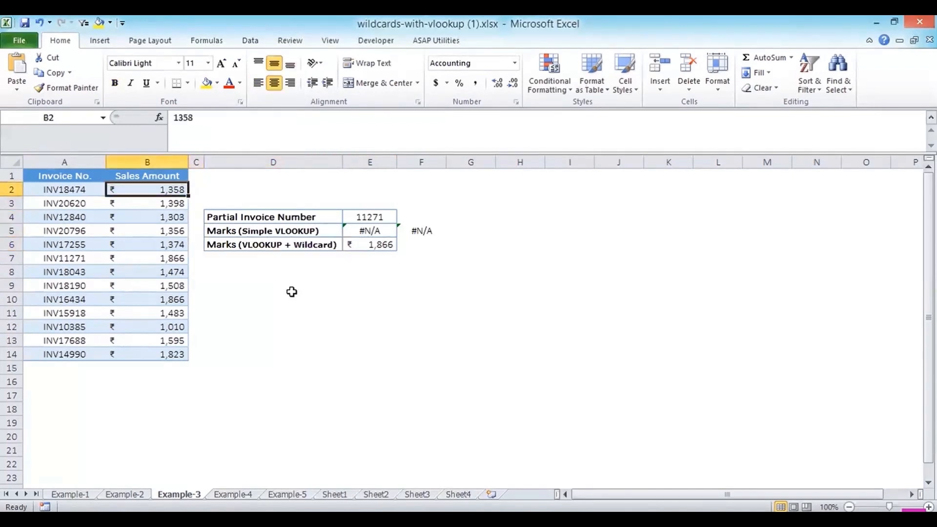
{"action": "key", "text": "Down"}
{"action": "key", "text": "Up"}
{"action": "left_click", "coordinate": [516, 64]}
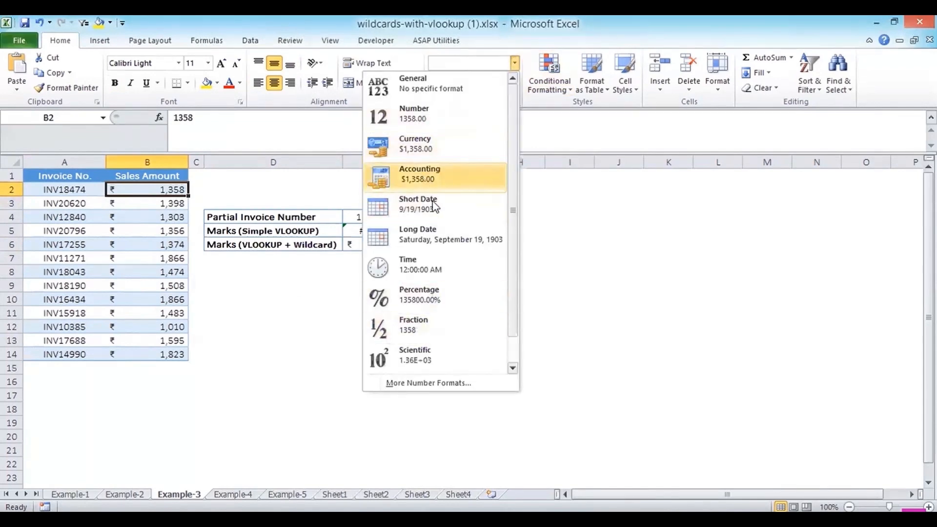
{"action": "left_click", "coordinate": [405, 382]}
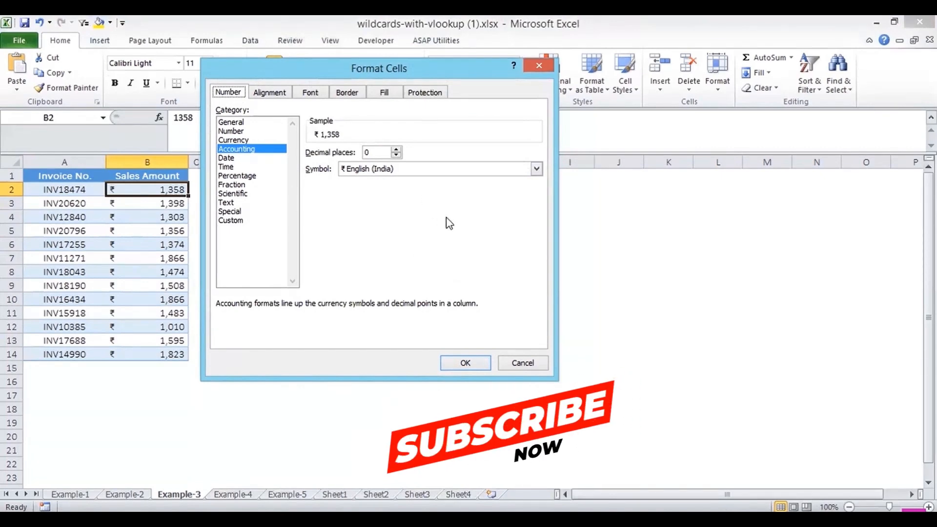
{"action": "left_click", "coordinate": [410, 170]}
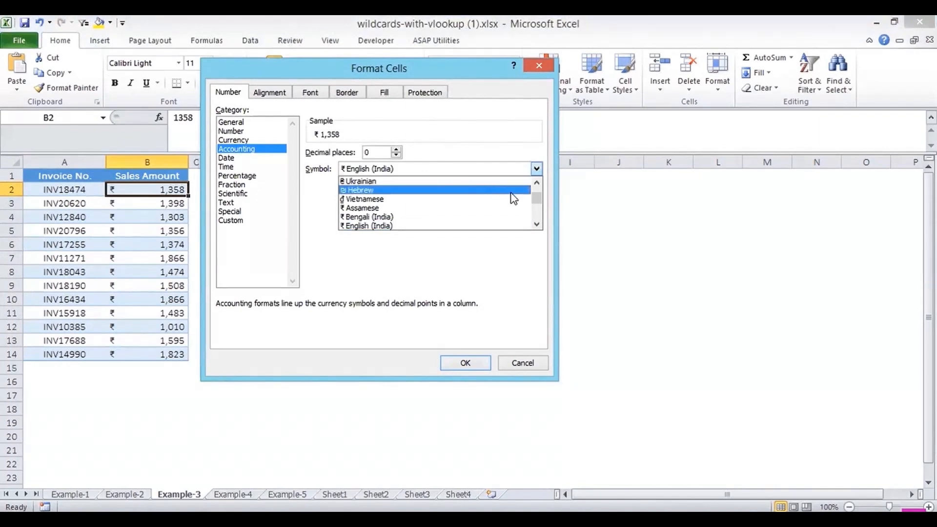
{"action": "left_click", "coordinate": [537, 225]}
{"action": "left_click", "coordinate": [537, 225]}
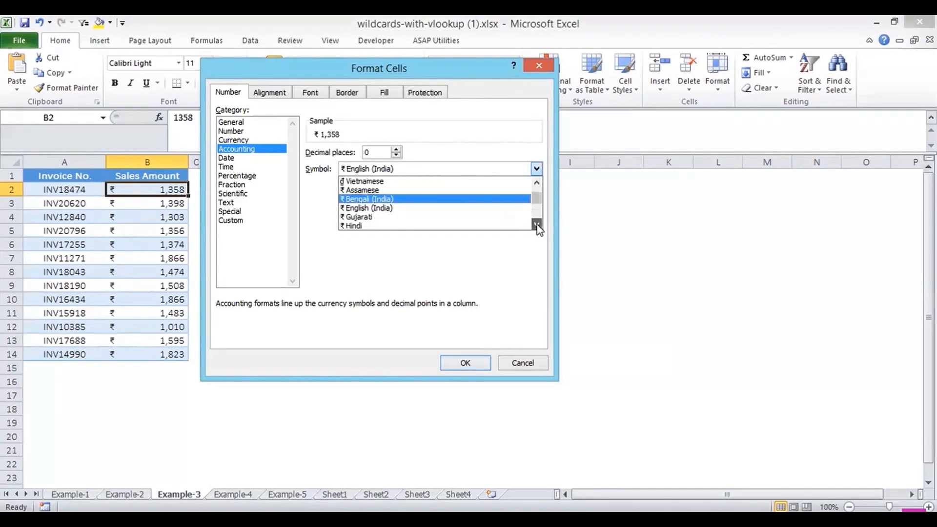
{"action": "left_click", "coordinate": [537, 225]}
{"action": "left_click", "coordinate": [537, 225]}
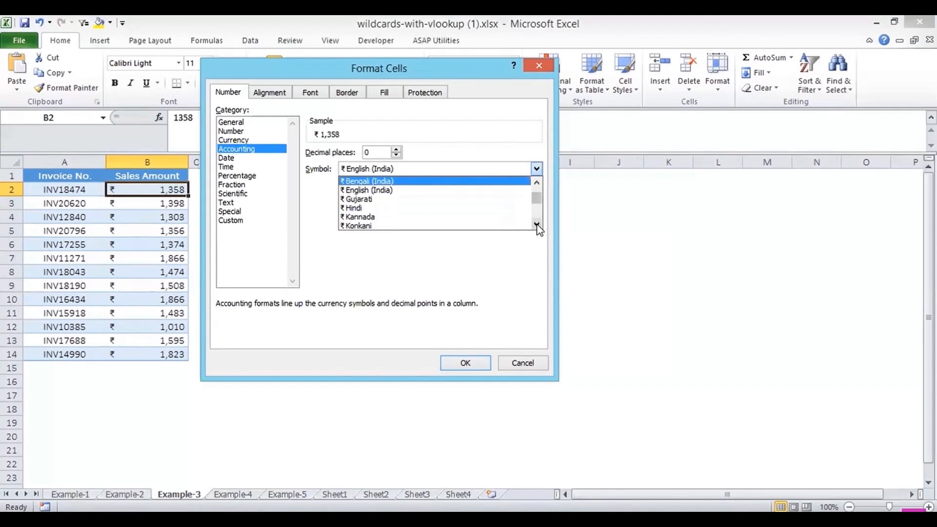
{"action": "left_click", "coordinate": [538, 225]}
{"action": "left_click", "coordinate": [537, 225]}
{"action": "left_click", "coordinate": [537, 225]}
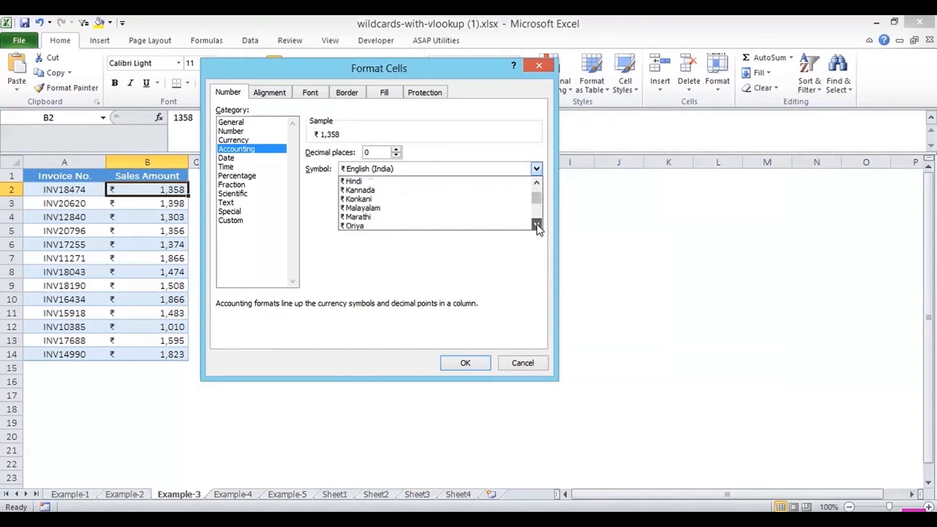
{"action": "left_click", "coordinate": [537, 225]}
{"action": "left_click", "coordinate": [537, 225]}
{"action": "left_click", "coordinate": [537, 225]}
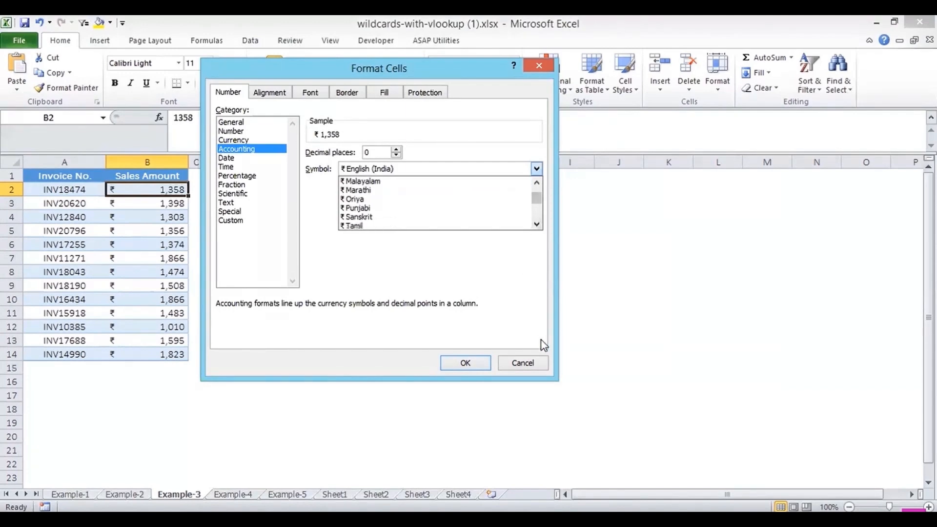
{"action": "left_click", "coordinate": [524, 368]}
{"action": "left_click", "coordinate": [523, 366]}
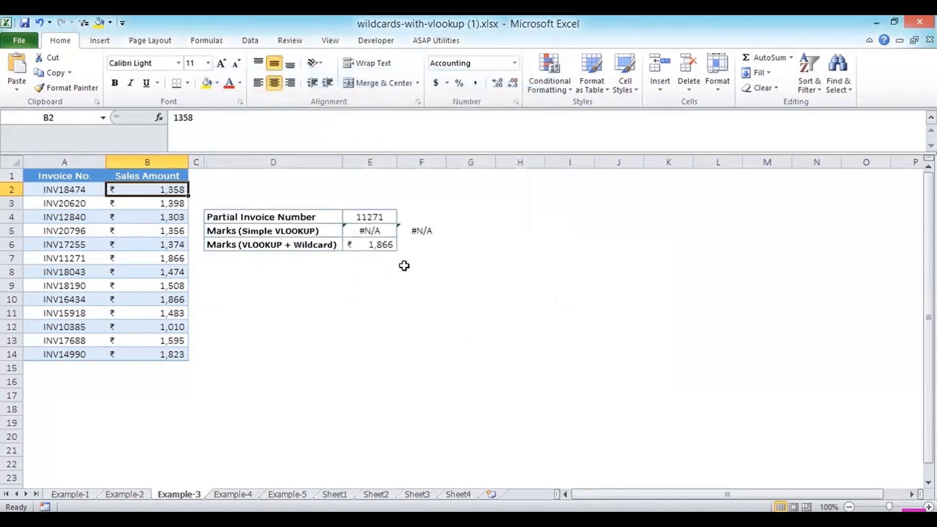
- Enter the lookup formula =VLOOKUP(E4,A1:B14,2,FALSE) in E7 below the wildcard result
{"action": "double_click", "coordinate": [385, 254]}
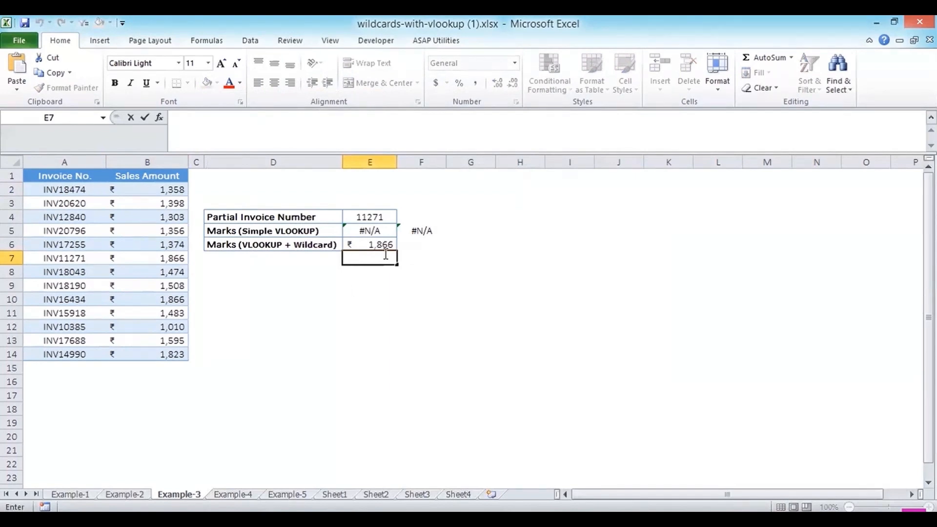
{"action": "key", "text": "Escape"}
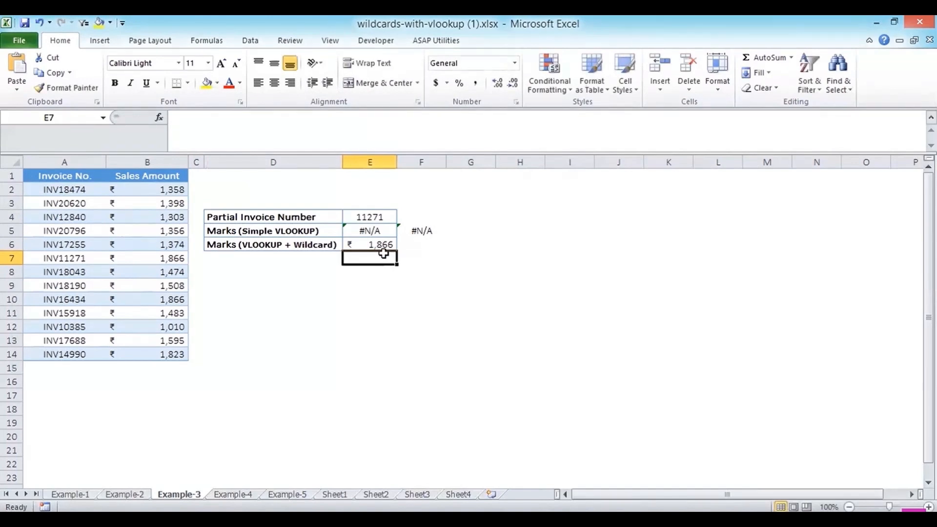
{"action": "type", "text": "=VL"}
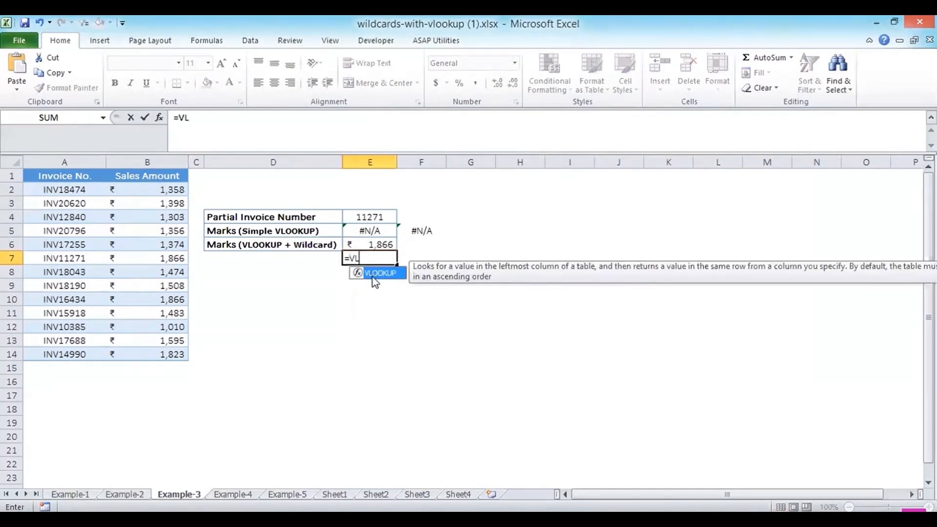
{"action": "double_click", "coordinate": [372, 274]}
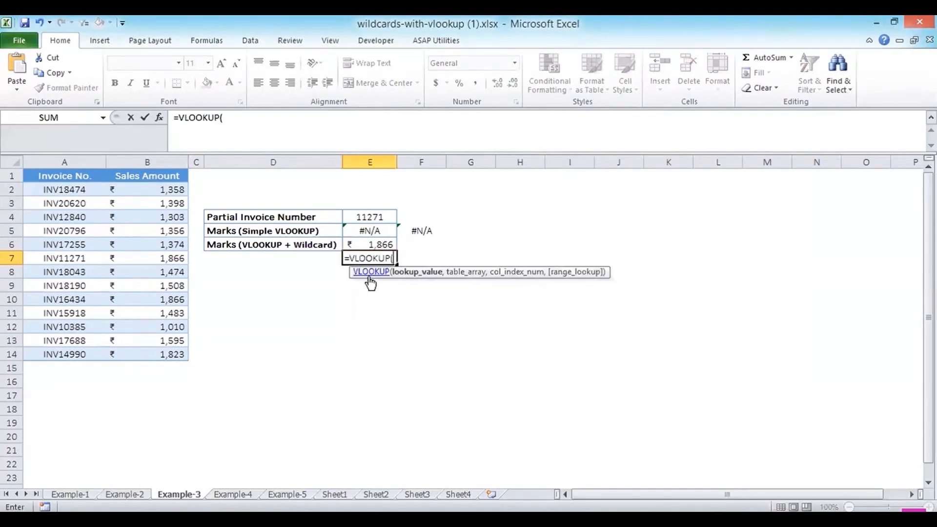
{"action": "left_click", "coordinate": [379, 216]}
{"action": "type", "text": ","}
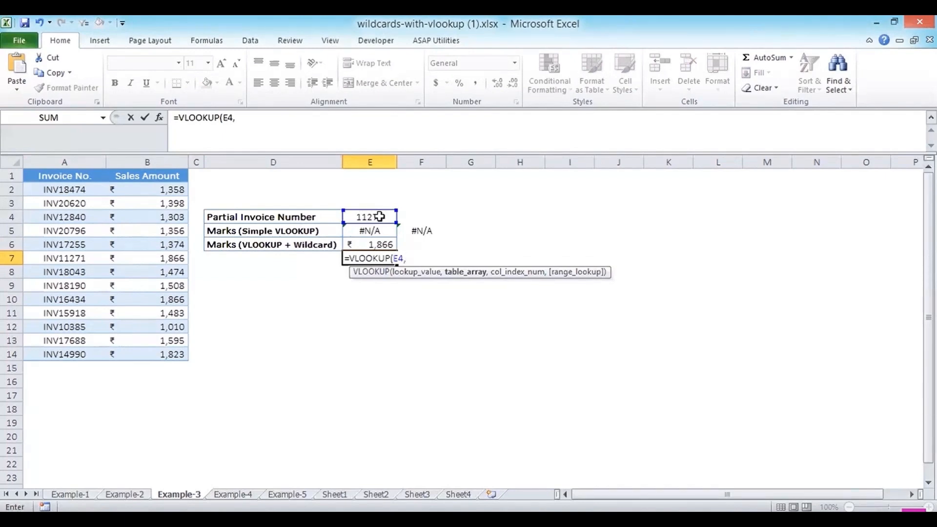
{"action": "left_click_drag", "start_coordinate": [74, 178], "coordinate": [146, 353]}
{"action": "type", "text": ","}
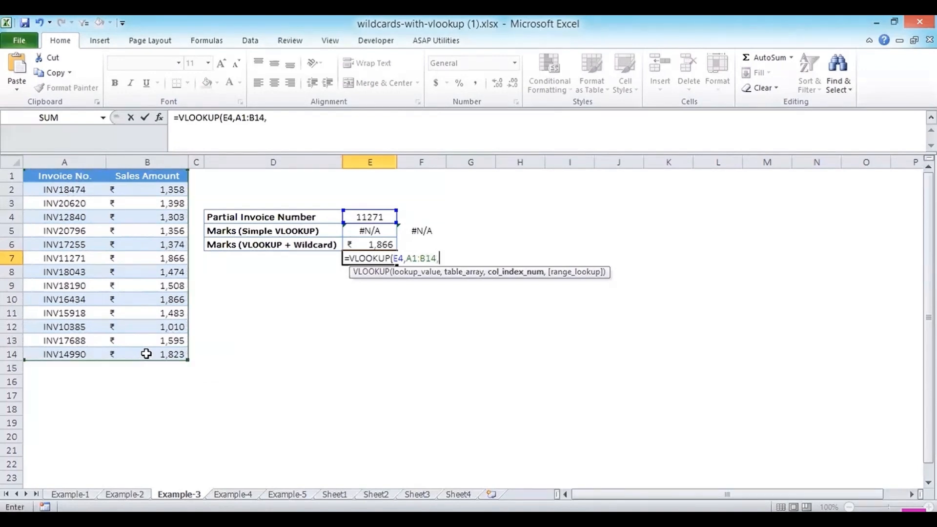
{"action": "type", "text": "2,"}
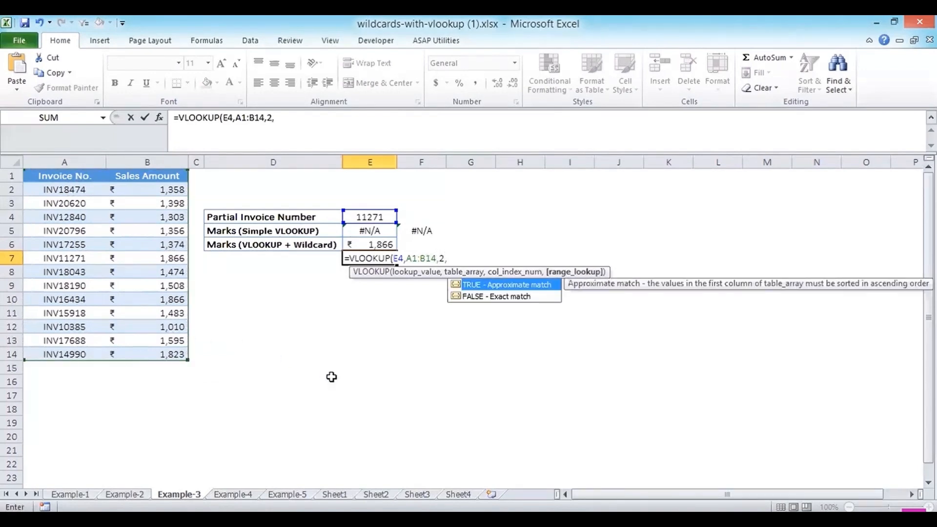
{"action": "double_click", "coordinate": [500, 296]}
{"action": "key", "text": "Return"}
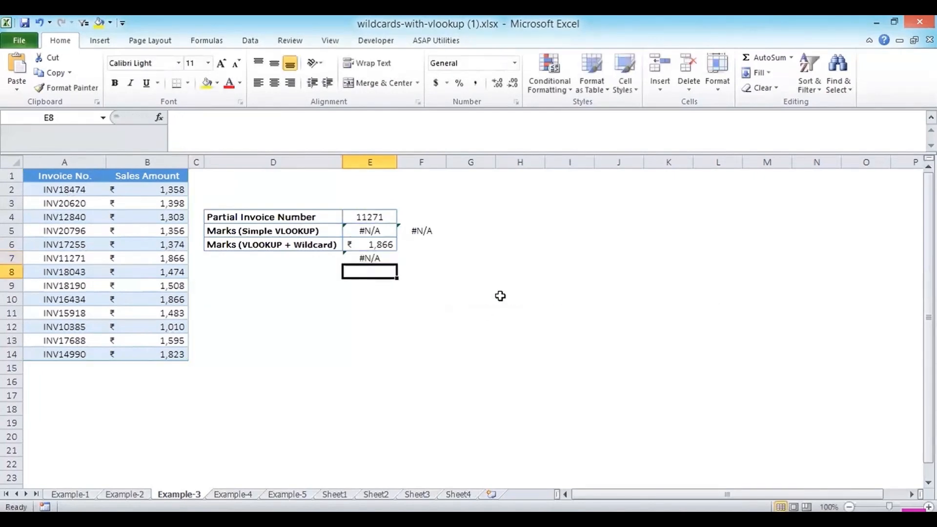
{"action": "key", "text": "Up"}
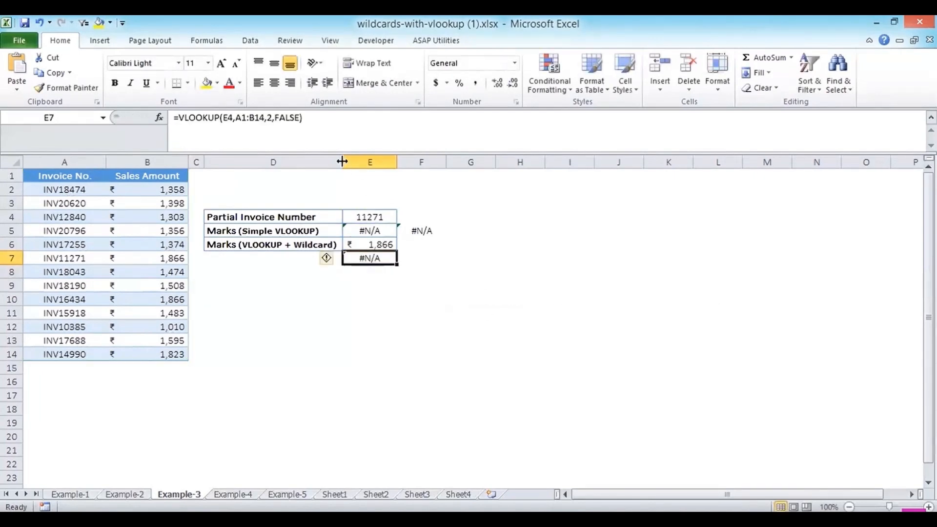
- Try appending three question-mark wildcards, &"???", after E4 in the lookup value of the E7 formula
{"action": "left_click", "coordinate": [234, 120]}
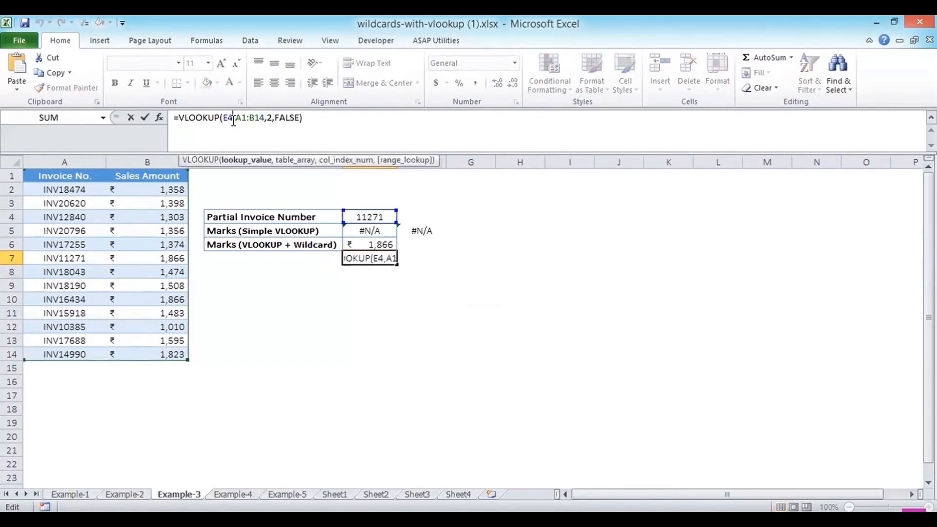
{"action": "type", "text": "&"}
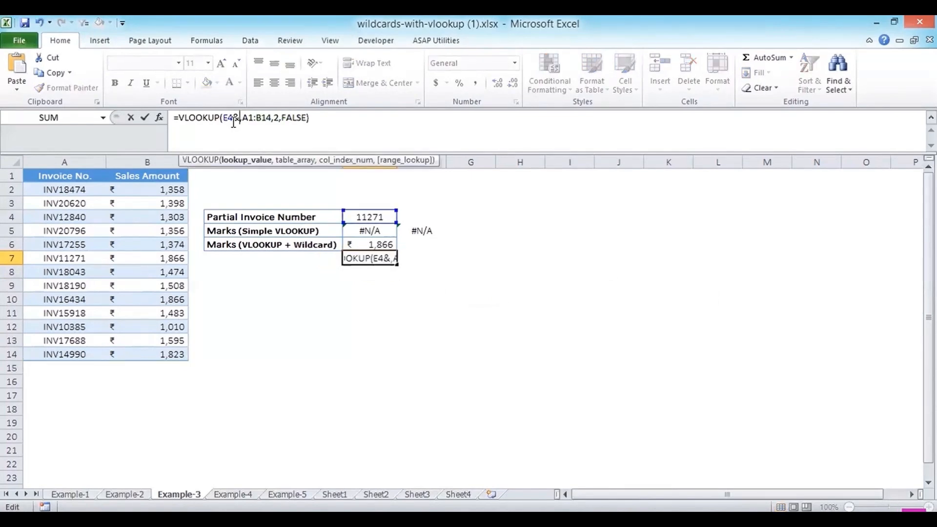
{"action": "type", "text": "\""}
{"action": "type", "text": "???"}
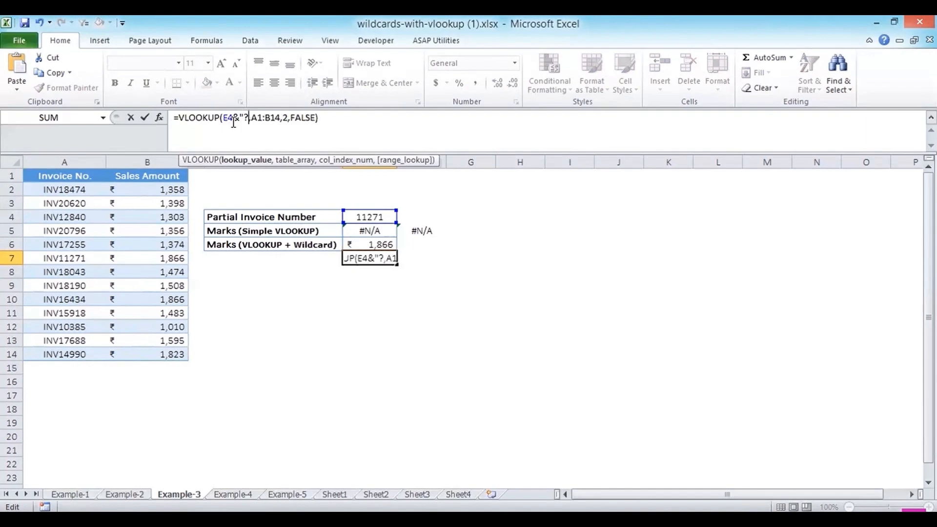
{"action": "type", "text": "\""}
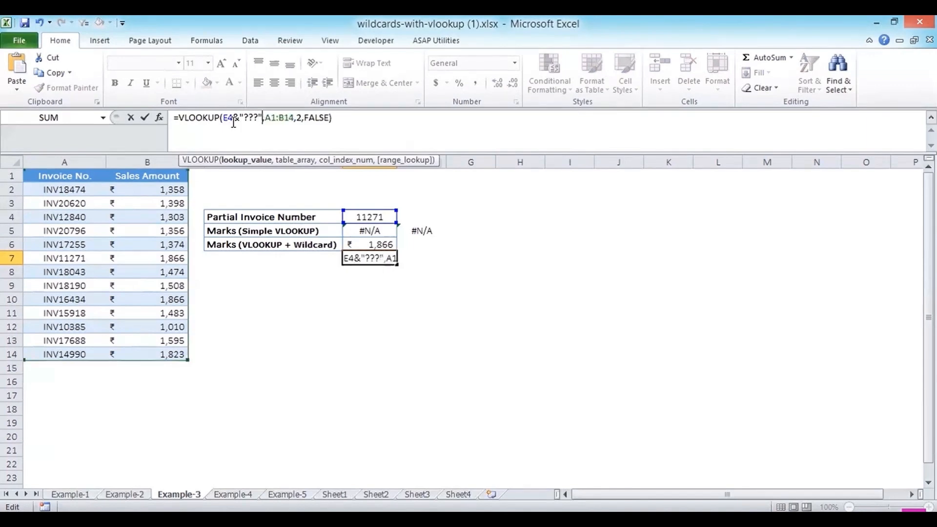
{"action": "key", "text": "Return"}
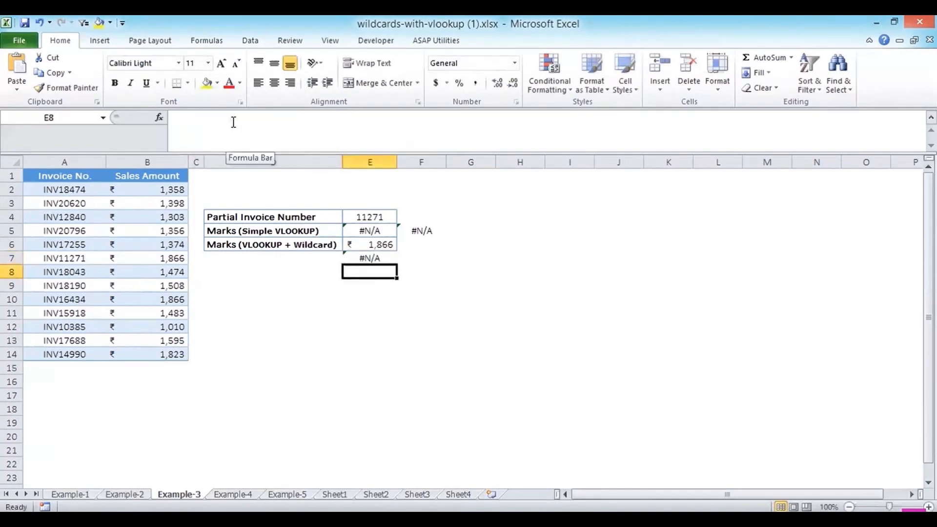
{"action": "key", "text": "Up"}
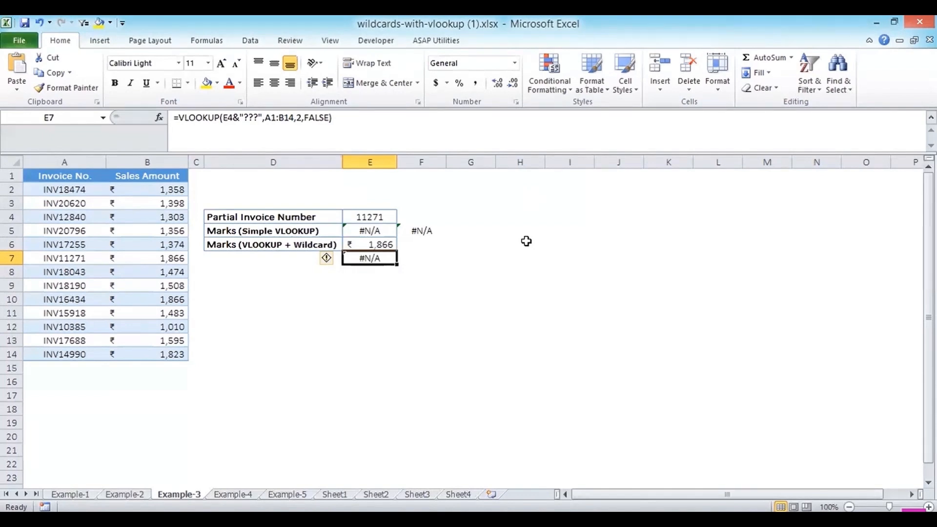
- Move the wildcards ahead of the cell reference so the E7 formula is =VLOOKUP("???"&E4,A1:B14,2,FALSE)
{"action": "left_click", "coordinate": [262, 118]}
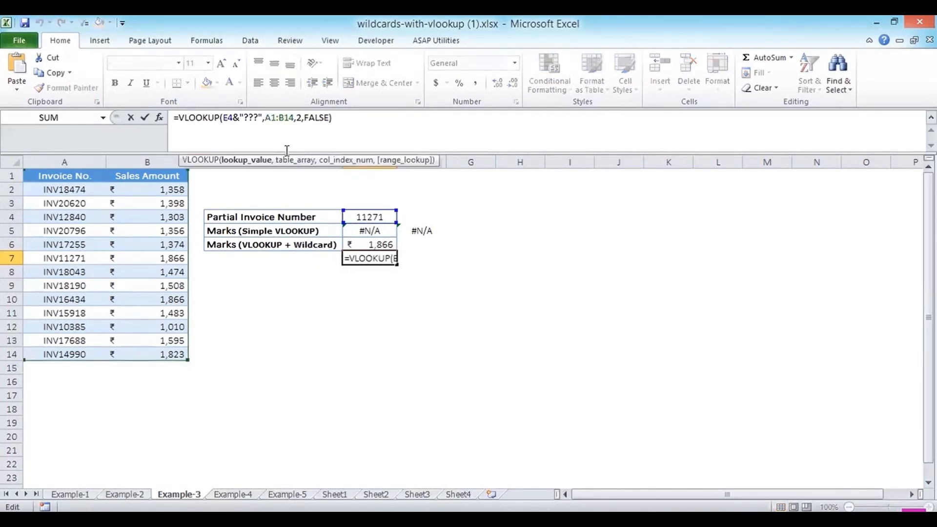
{"action": "key", "text": "BackSpace"}
{"action": "key", "text": "BackSpace"}
{"action": "key", "text": "BackSpace"}
{"action": "key", "text": "BackSpace"}
{"action": "key", "text": "BackSpace"}
{"action": "key", "text": "BackSpace"}
{"action": "key", "text": "Left"}
{"action": "key", "text": "Left"}
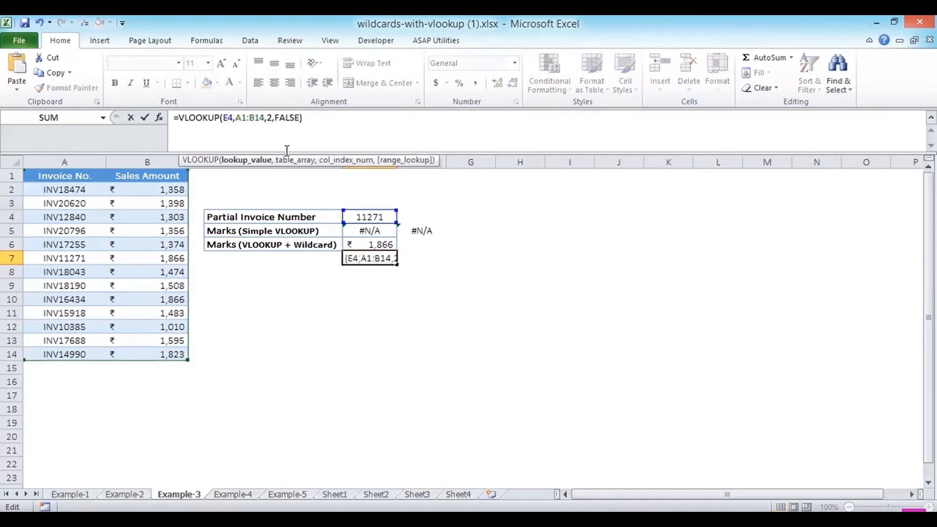
{"action": "type", "text": "\"???"}
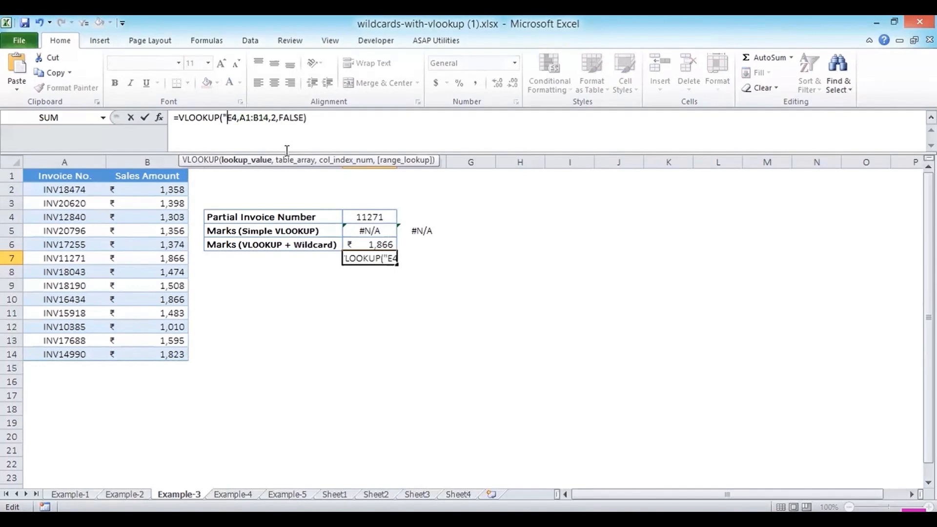
{"action": "type", "text": "\""}
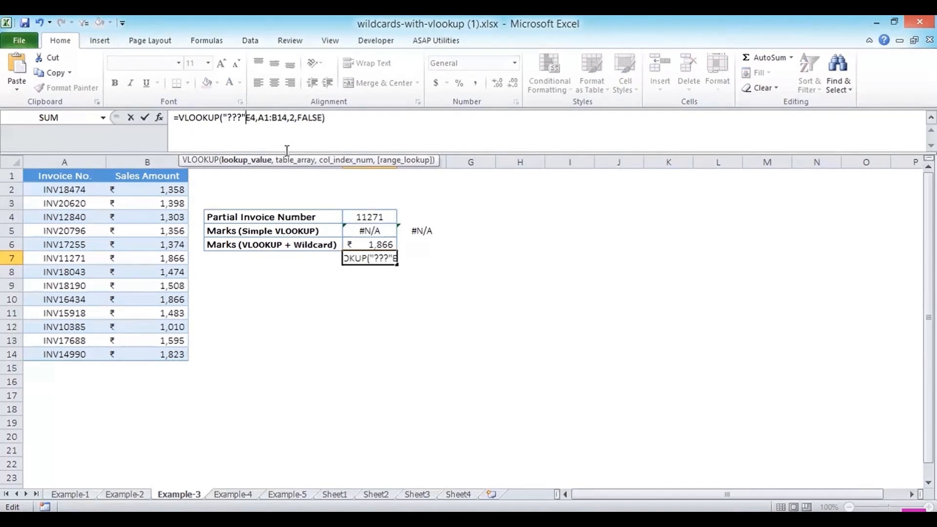
{"action": "type", "text": "&"}
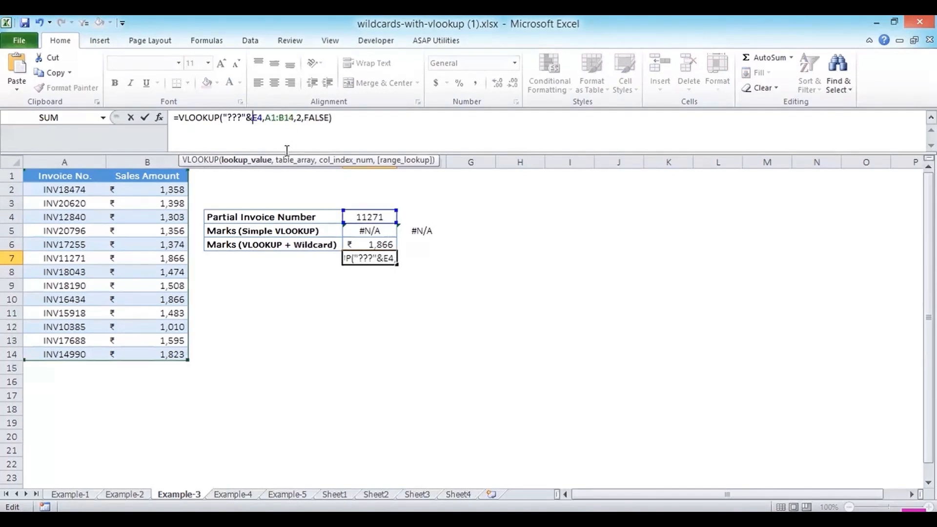
{"action": "key", "text": "Return"}
{"action": "key", "text": "Up"}
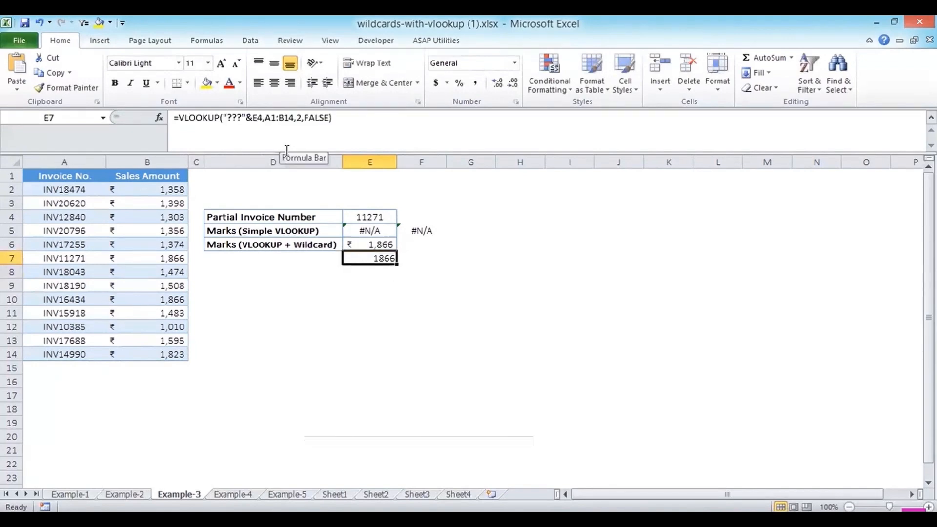
- Apply the Accounting number format to E7 and browse its currency symbols, leaving the format settings without choosing one
{"action": "left_click", "coordinate": [513, 64]}
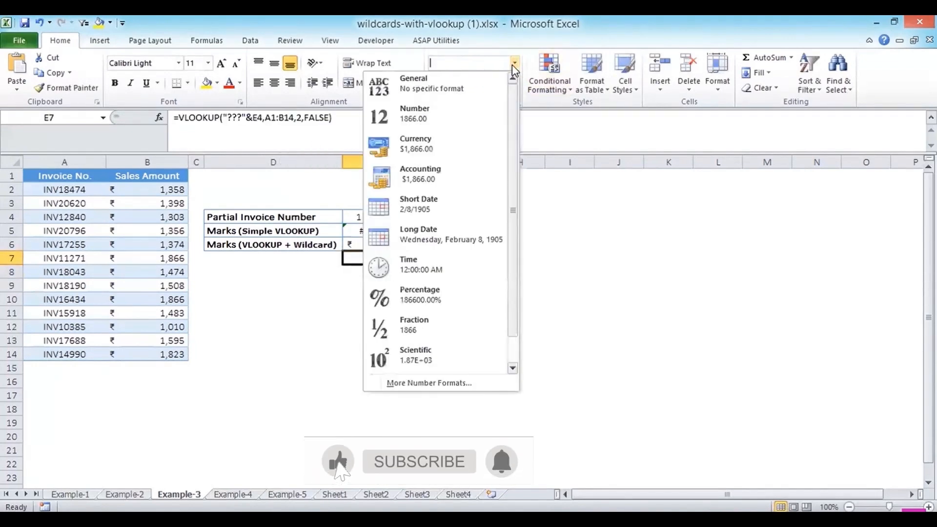
{"action": "left_click", "coordinate": [432, 171]}
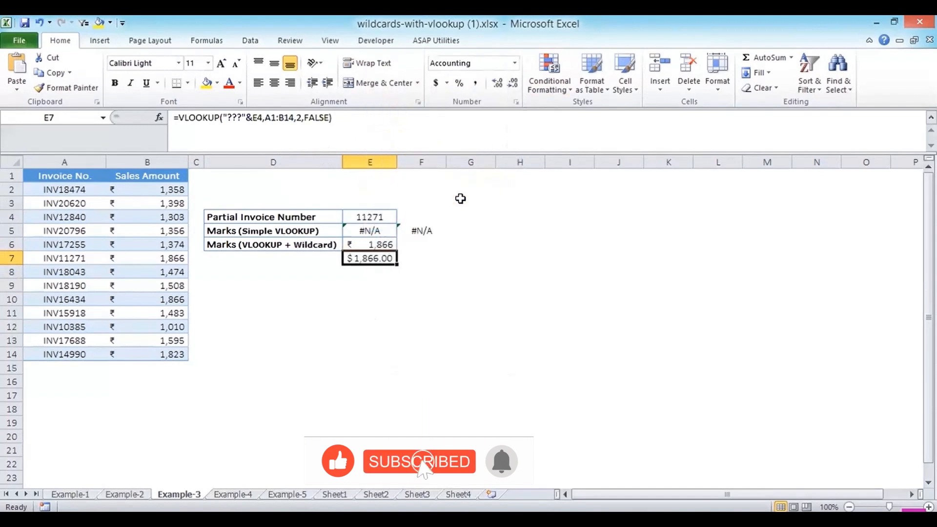
{"action": "left_click", "coordinate": [515, 63]}
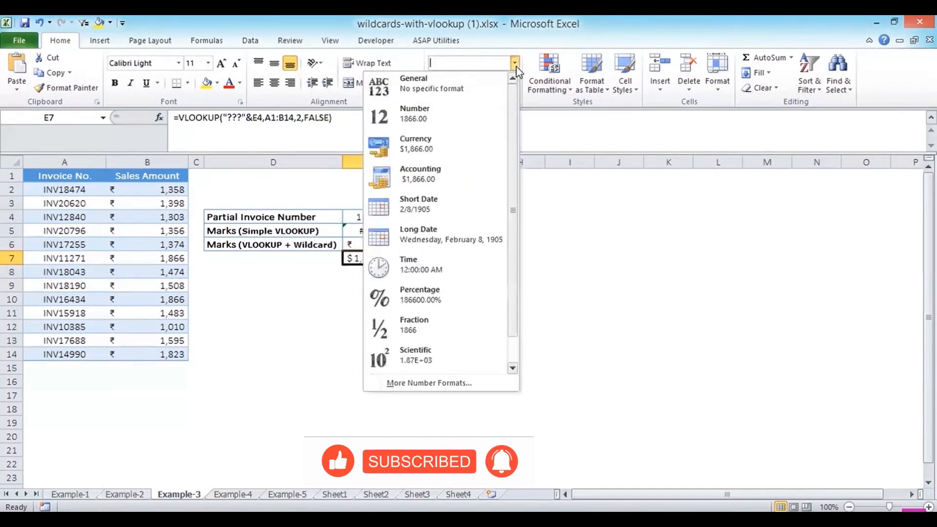
{"action": "left_click", "coordinate": [414, 381]}
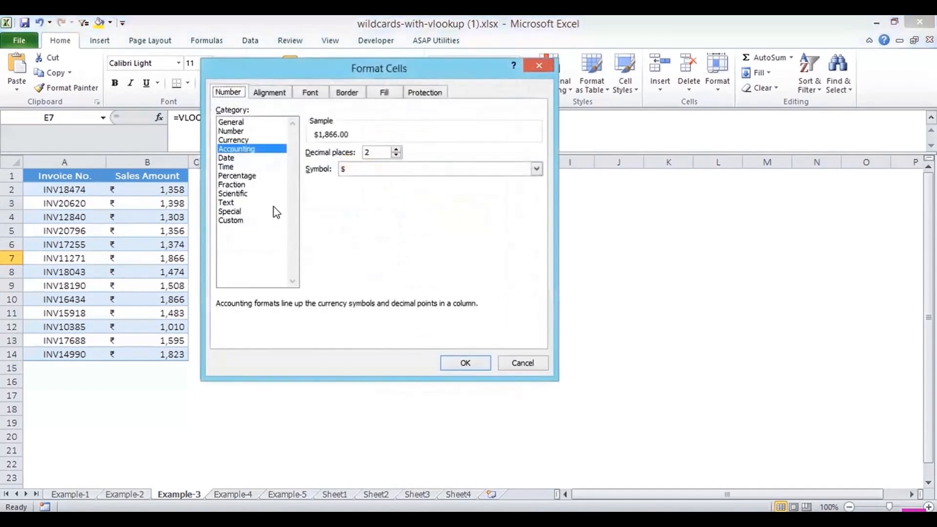
{"action": "left_click", "coordinate": [370, 170]}
{"action": "left_click", "coordinate": [537, 225]}
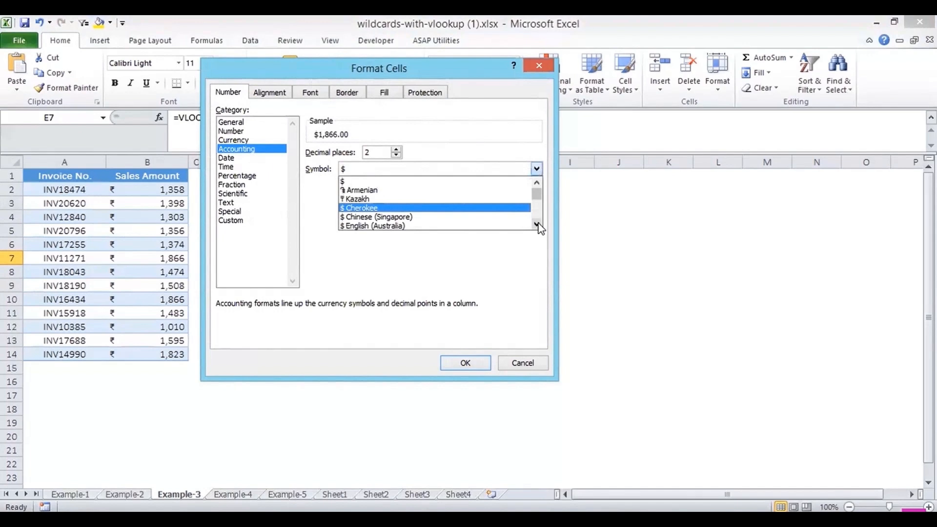
{"action": "left_click", "coordinate": [537, 225]}
{"action": "left_click", "coordinate": [537, 224]}
{"action": "left_click", "coordinate": [537, 224]}
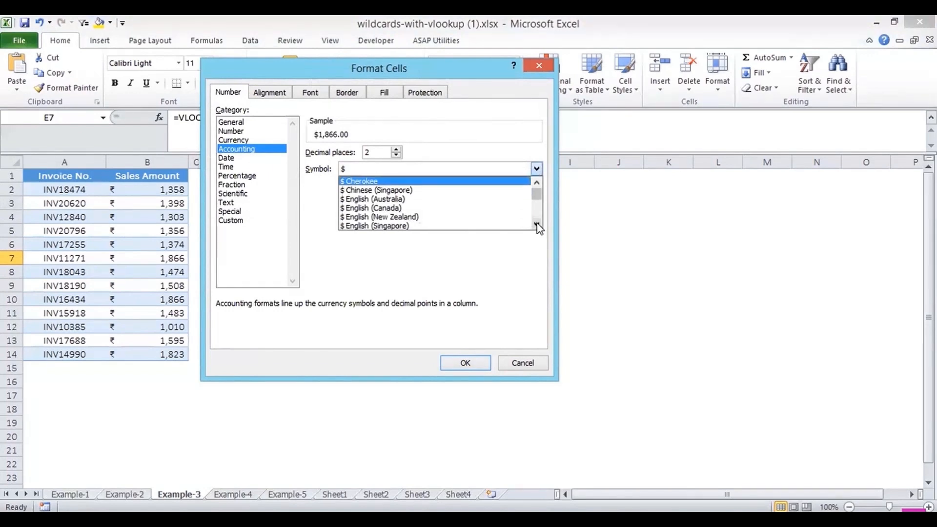
{"action": "left_click", "coordinate": [537, 224]}
{"action": "left_click", "coordinate": [536, 224]}
{"action": "left_click", "coordinate": [537, 224]}
{"action": "left_click", "coordinate": [537, 224]}
{"action": "left_click", "coordinate": [537, 224]}
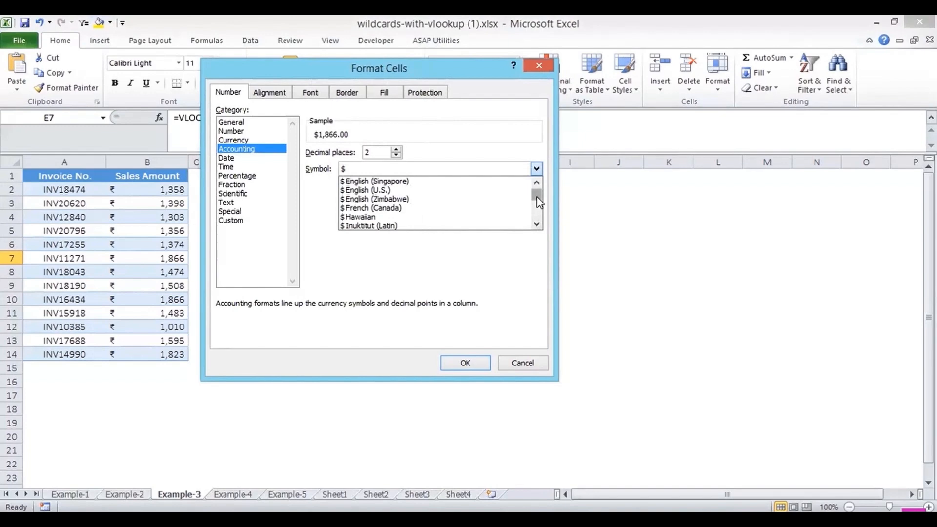
{"action": "left_click_drag", "start_coordinate": [537, 198], "coordinate": [535, 184]}
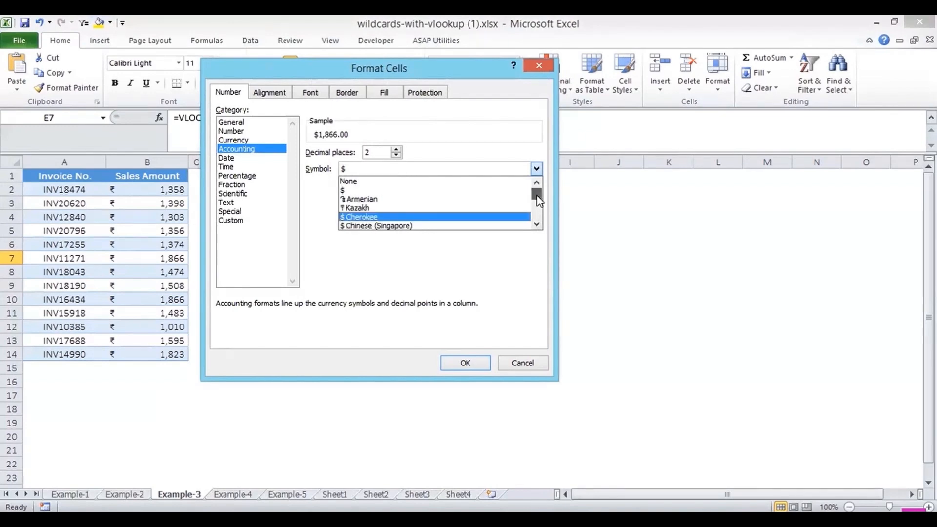
{"action": "left_click", "coordinate": [537, 224]}
{"action": "left_click", "coordinate": [537, 224]}
{"action": "left_click", "coordinate": [536, 225]}
{"action": "left_click", "coordinate": [537, 225]}
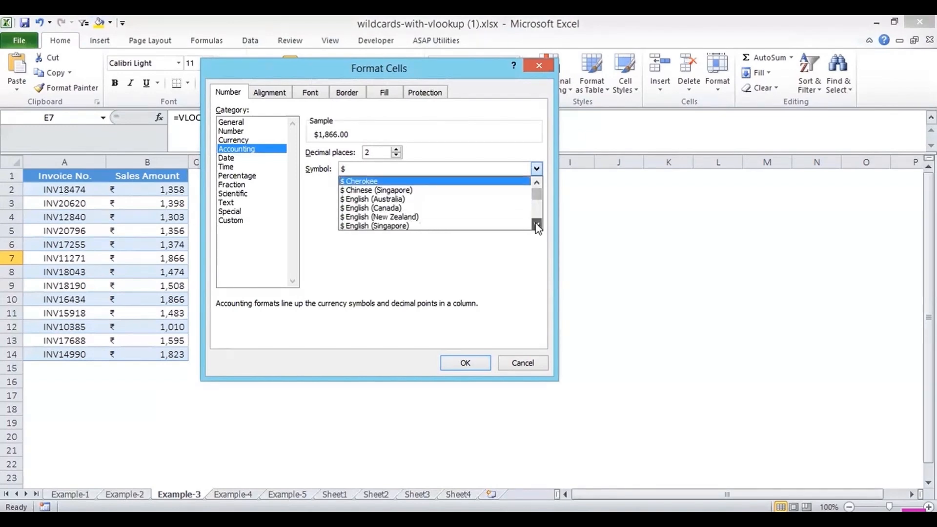
{"action": "left_click", "coordinate": [537, 225]}
{"action": "left_click", "coordinate": [537, 226]}
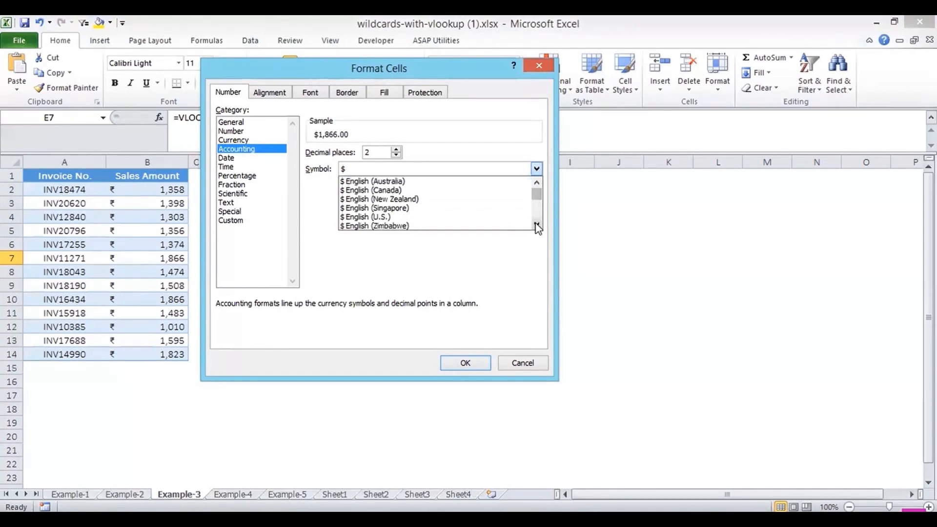
{"action": "left_click", "coordinate": [537, 226]}
{"action": "left_click", "coordinate": [538, 226]}
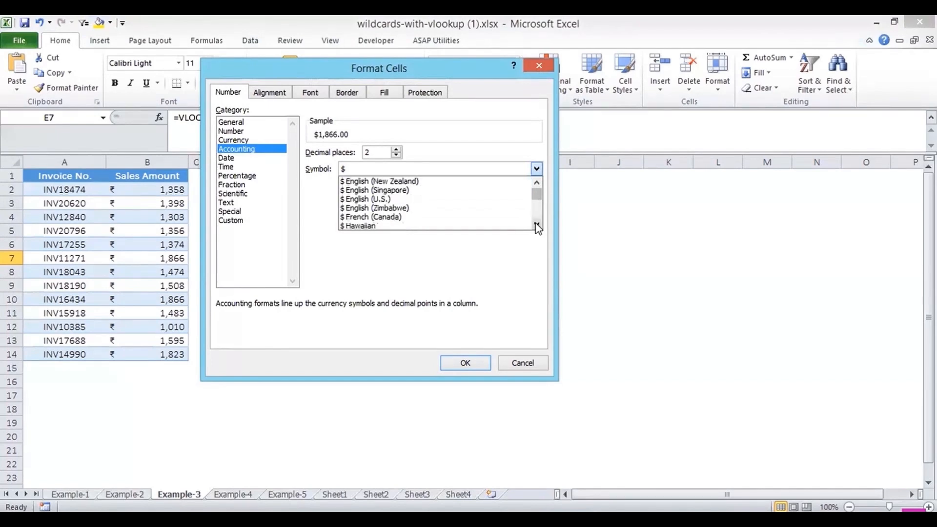
{"action": "left_click", "coordinate": [523, 364]}
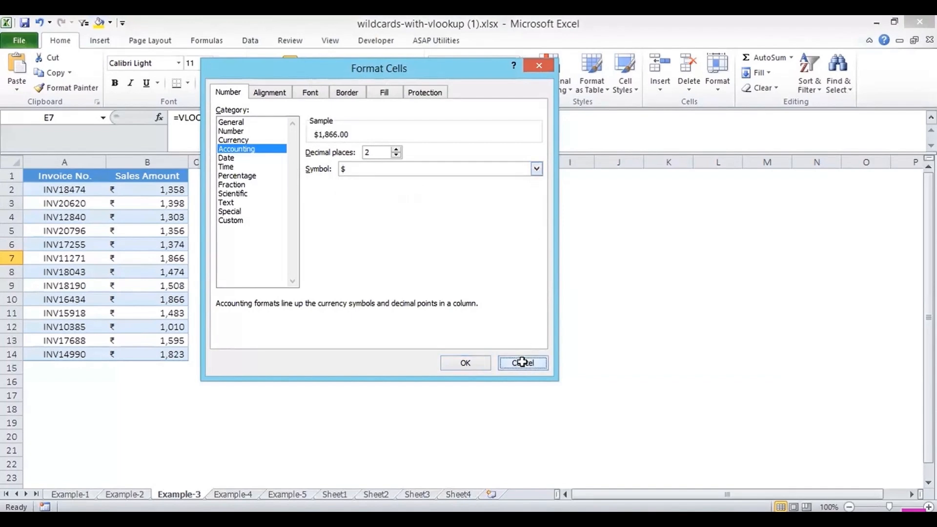
{"action": "left_click", "coordinate": [523, 363]}
- Copy the cell formatting of the sales amount in B2 onto the lookup result in E7 with Format Painter
{"action": "left_click", "coordinate": [146, 190]}
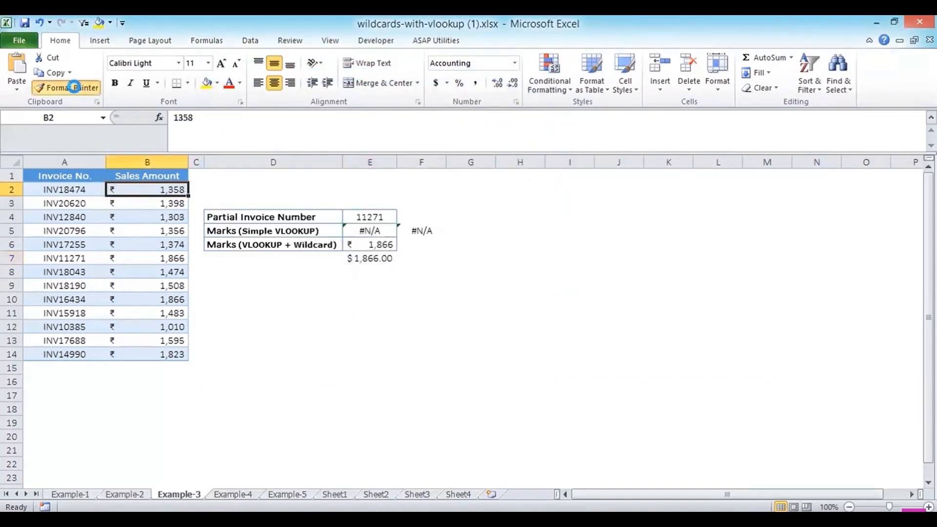
{"action": "left_click", "coordinate": [67, 88]}
{"action": "left_click", "coordinate": [353, 259]}
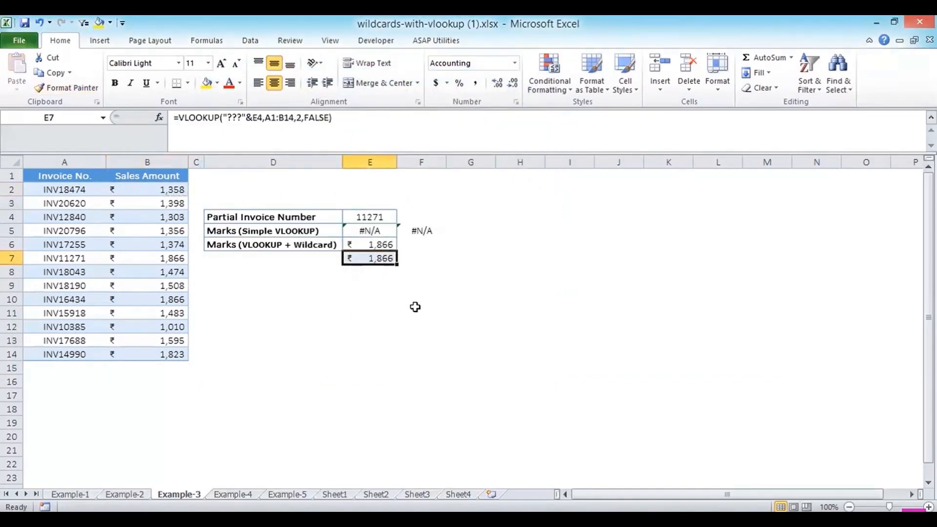
{"action": "left_click", "coordinate": [416, 308]}
{"action": "left_click", "coordinate": [380, 255]}
- Open the Example-4 sheet and inspect the wildcard VLOOKUP formula in E6
{"action": "left_click", "coordinate": [232, 494]}
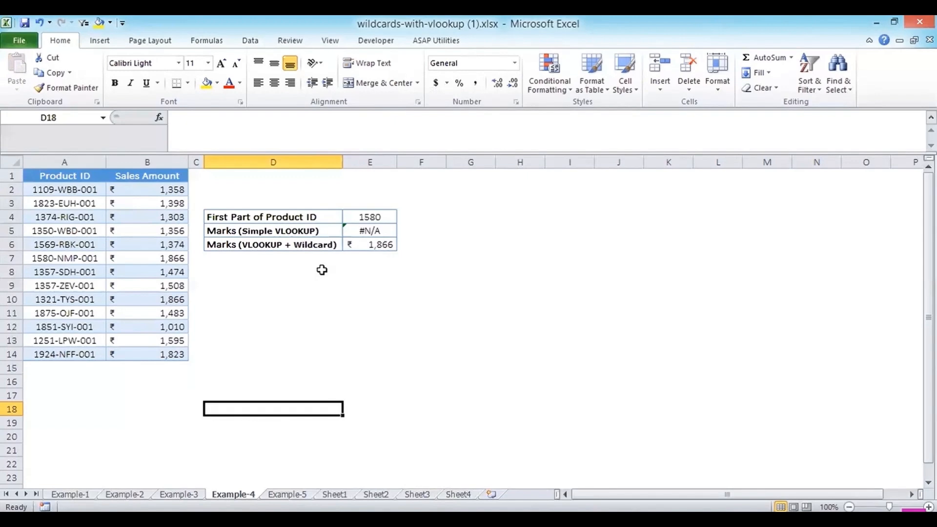
{"action": "key", "text": "Up"}
{"action": "key", "text": "Up"}
{"action": "key", "text": "Up"}
{"action": "key", "text": "Up"}
{"action": "key", "text": "Up"}
{"action": "key", "text": "Up"}
{"action": "key", "text": "Up"}
{"action": "key", "text": "Up"}
{"action": "key", "text": "Up"}
{"action": "key", "text": "Up"}
{"action": "key", "text": "Up"}
{"action": "key", "text": "Up"}
{"action": "key", "text": "Up"}
{"action": "key", "text": "Up"}
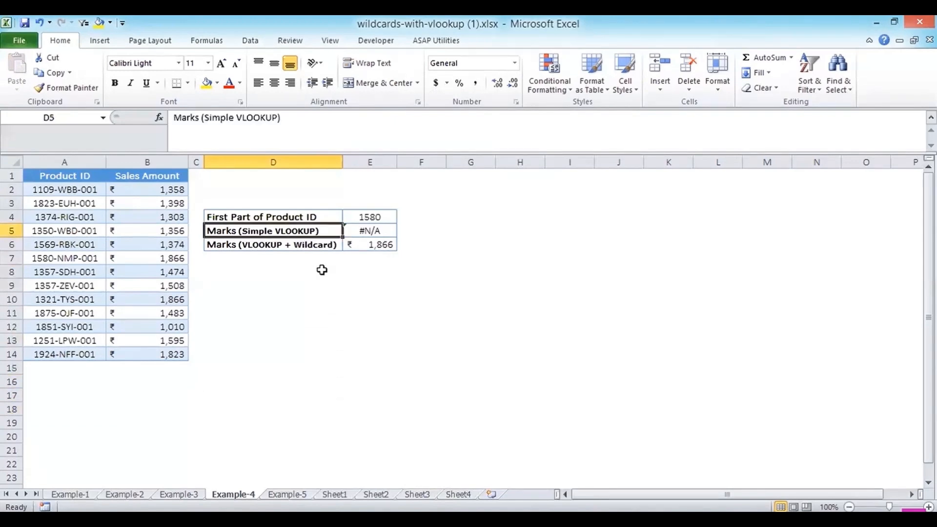
{"action": "key", "text": "Down"}
{"action": "key", "text": "Right"}
{"action": "key", "text": "Down"}
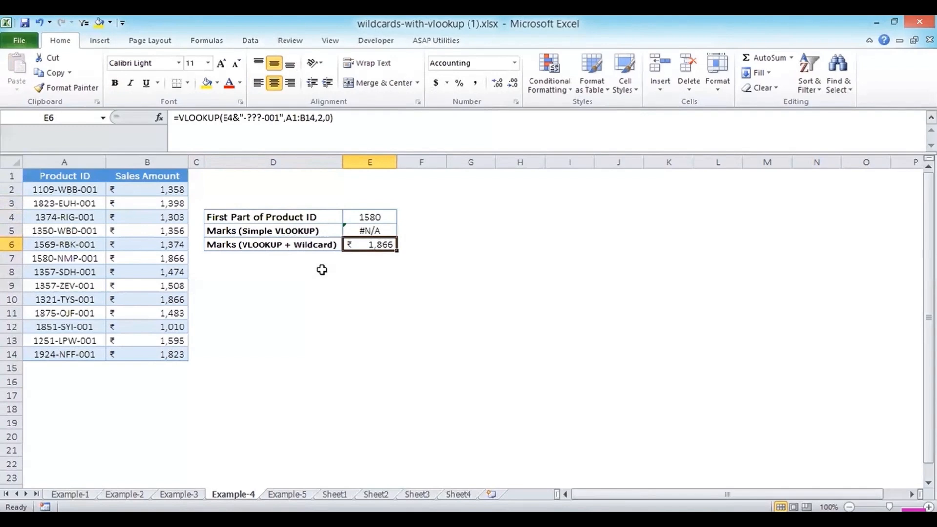
- Try a VLOOKUP of E4 in A1:B14, column 2, with approximate match TRUE in F5, and clear the cell
{"action": "key", "text": "Down"}
{"action": "key", "text": "Down"}
{"action": "key", "text": "Up"}
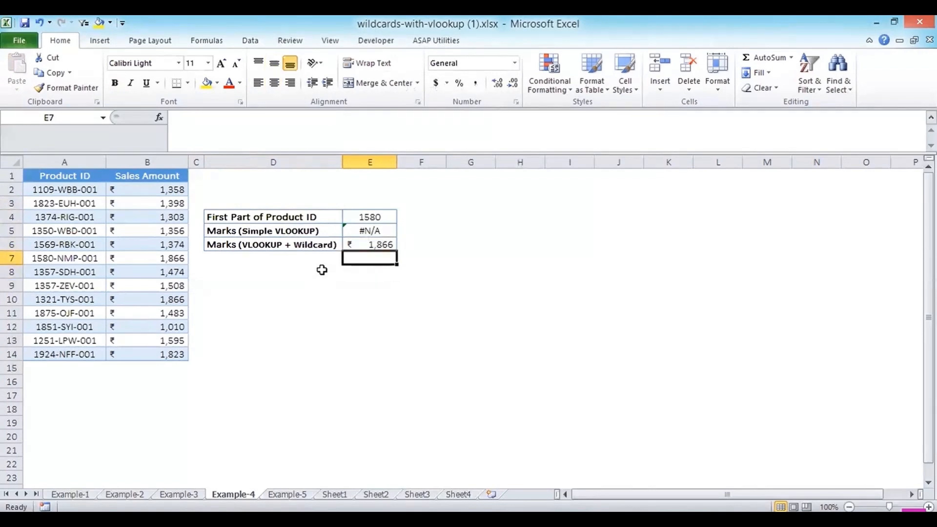
{"action": "key", "text": "Up"}
{"action": "key", "text": "Up"}
{"action": "key", "text": "Right"}
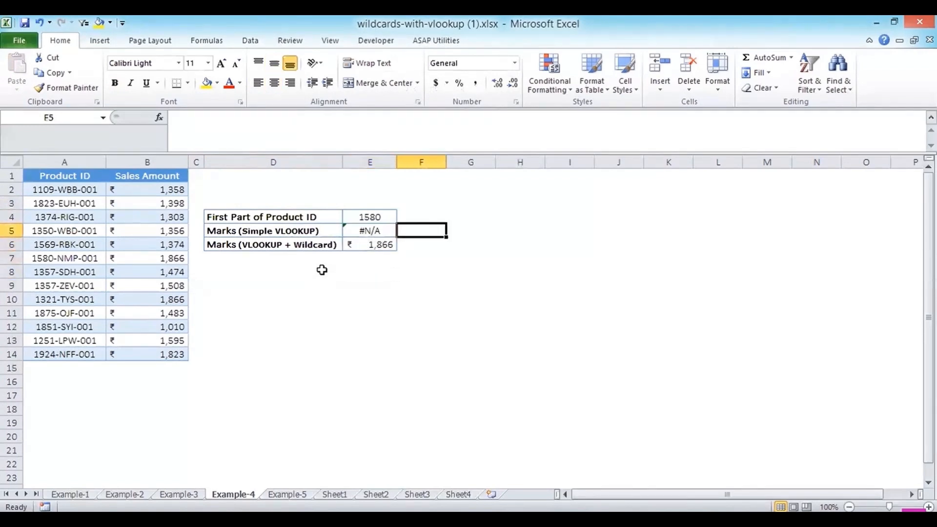
{"action": "type", "text": "=VL"}
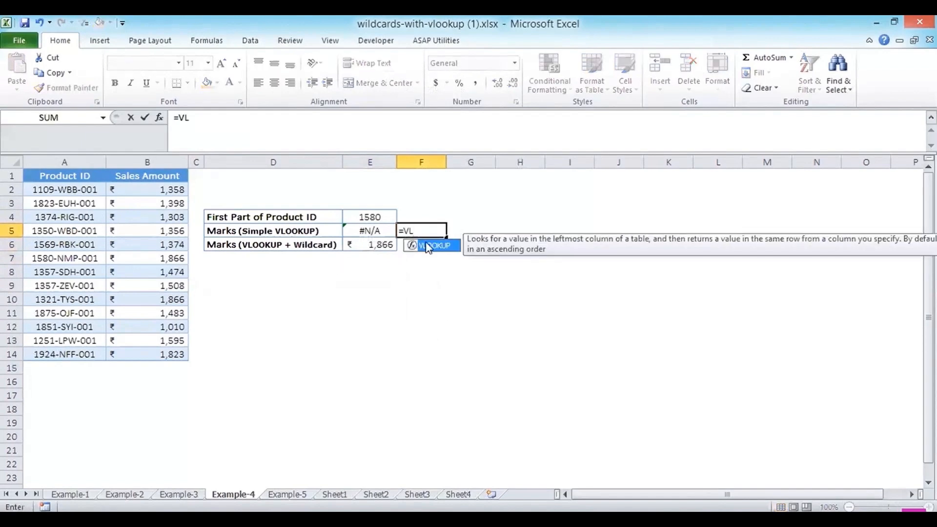
{"action": "double_click", "coordinate": [433, 245]}
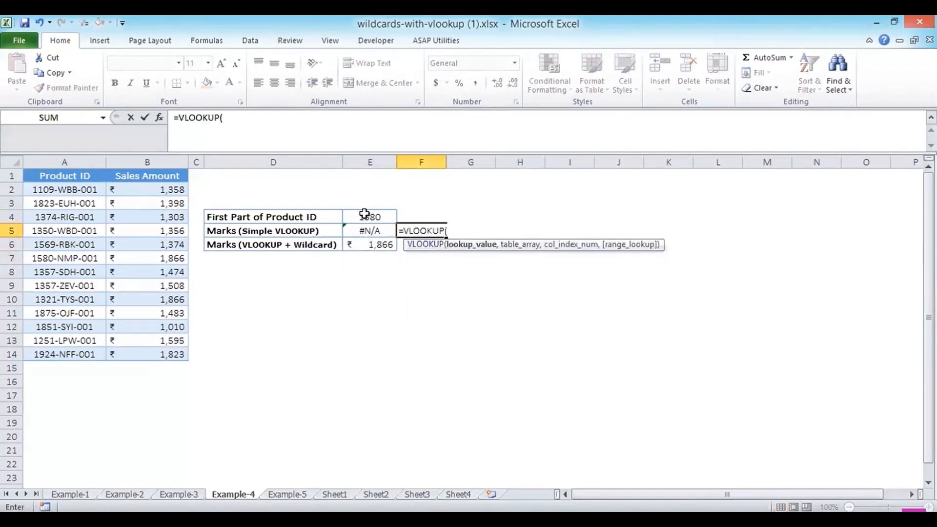
{"action": "left_click", "coordinate": [365, 215]}
{"action": "type", "text": ","}
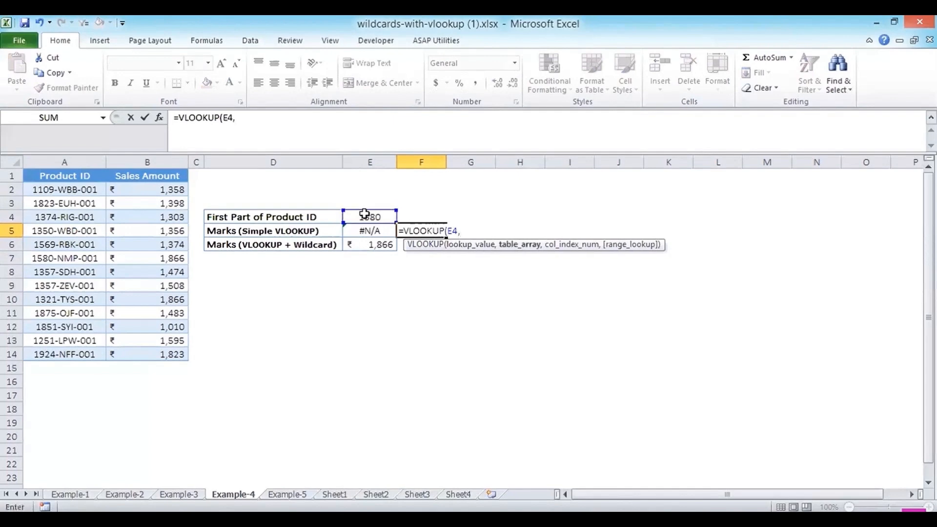
{"action": "left_click_drag", "start_coordinate": [57, 177], "coordinate": [132, 354]}
{"action": "type", "text": ","}
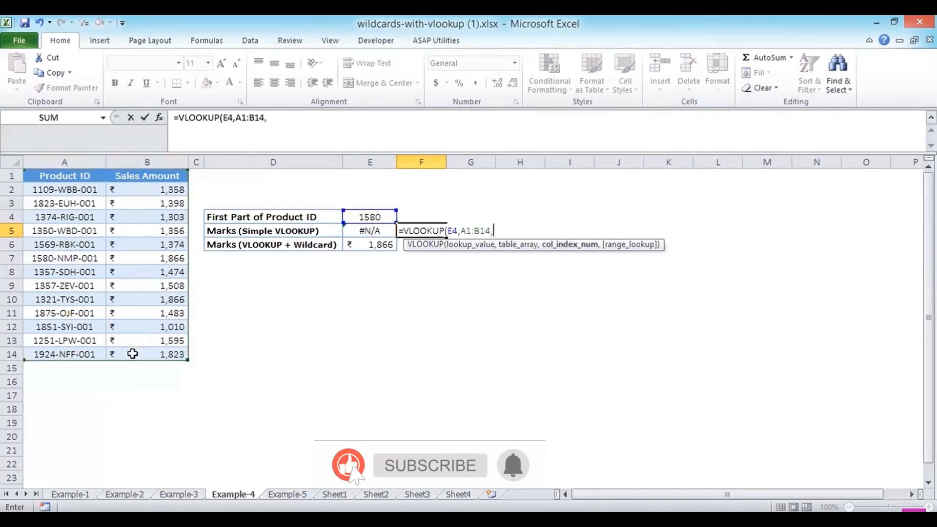
{"action": "type", "text": "2"}
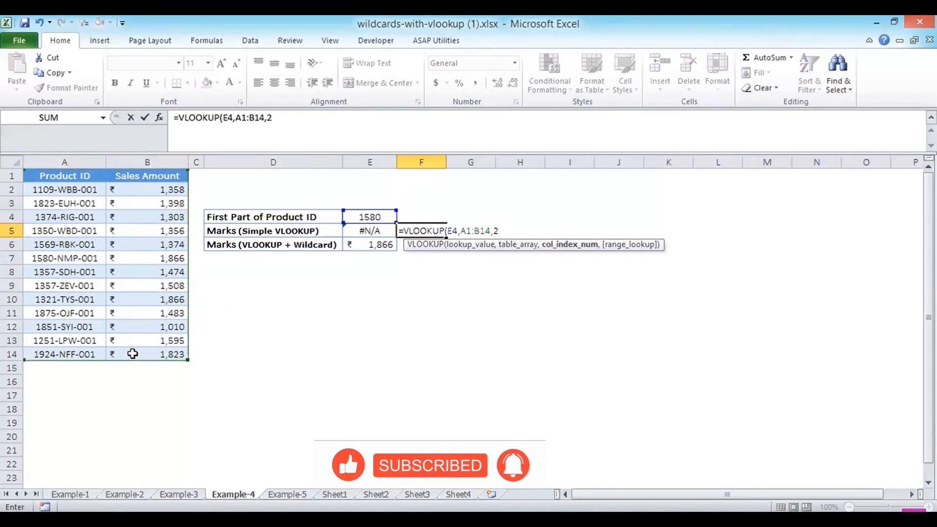
{"action": "type", "text": ","}
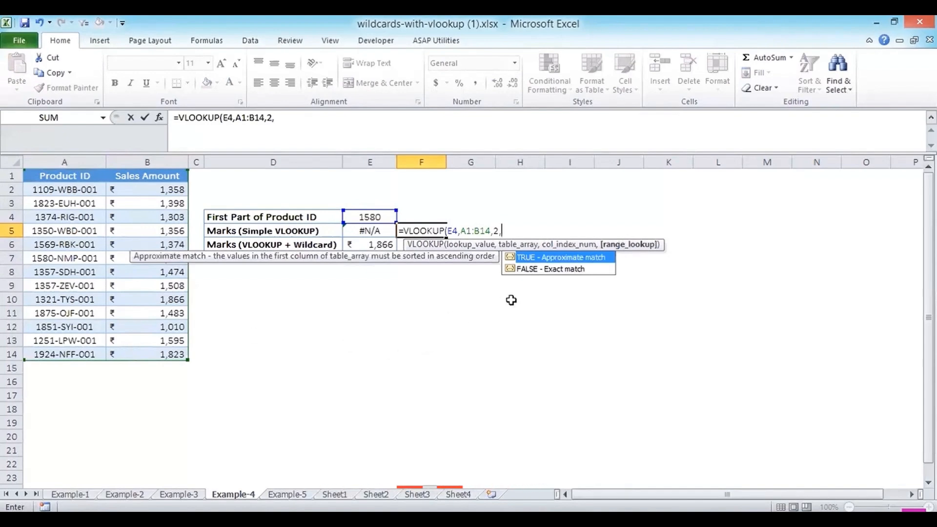
{"action": "double_click", "coordinate": [559, 256]}
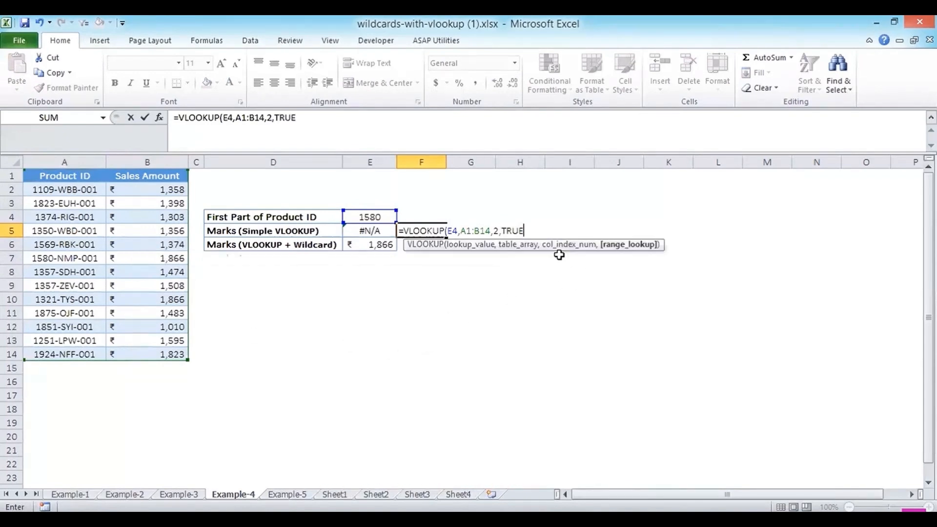
{"action": "key", "text": "Return"}
{"action": "key", "text": "Up"}
{"action": "key", "text": "Delete"}
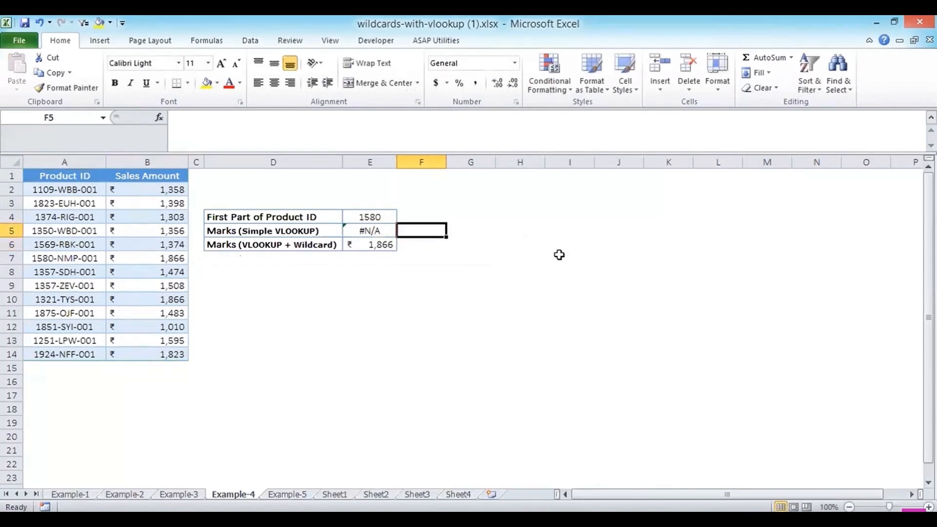
- Start a VLOOKUP formula in F6 with E4 as lookup value, A1:B14 as table array and 2 as column index
{"action": "key", "text": "Down"}
{"action": "type", "text": "=VL"}
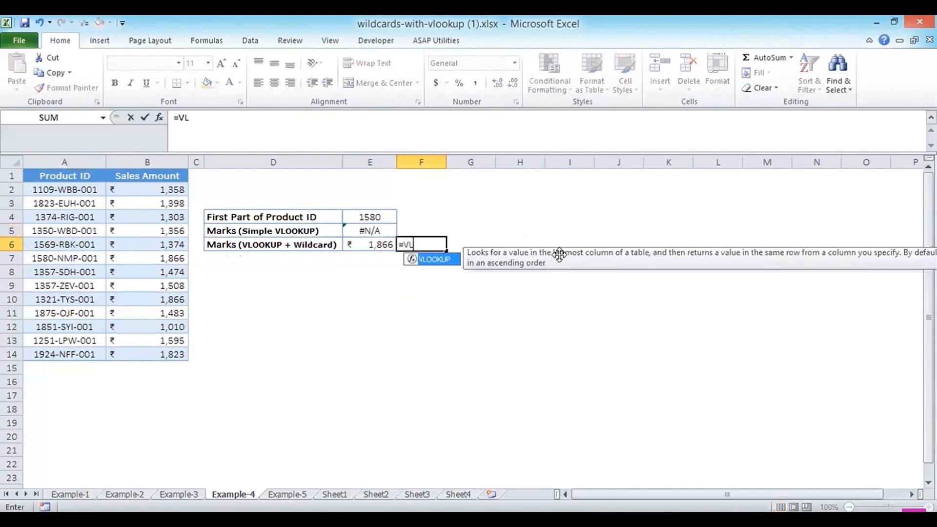
{"action": "double_click", "coordinate": [427, 259]}
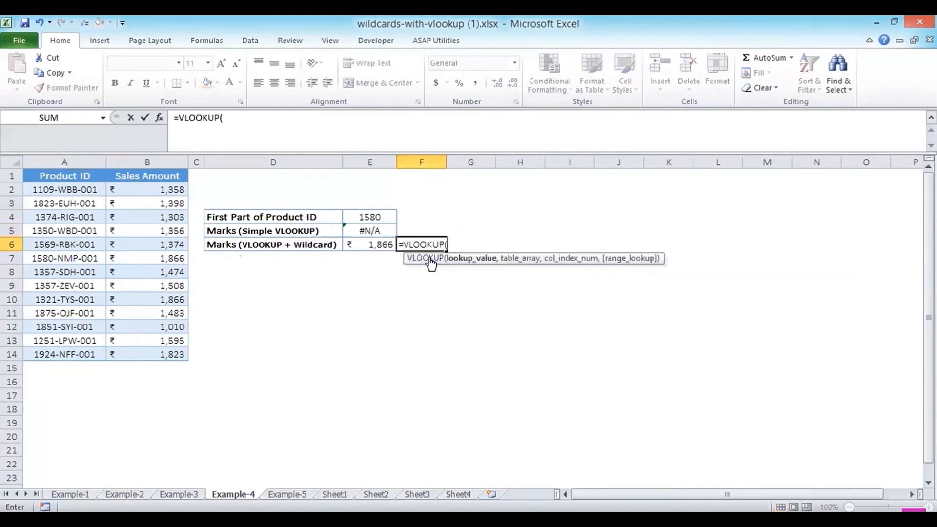
{"action": "left_click", "coordinate": [347, 217]}
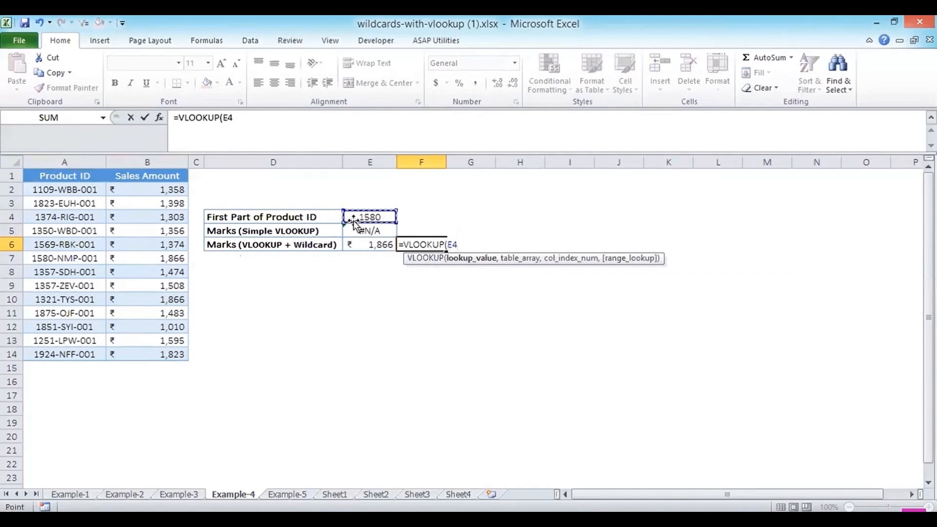
{"action": "type", "text": ","}
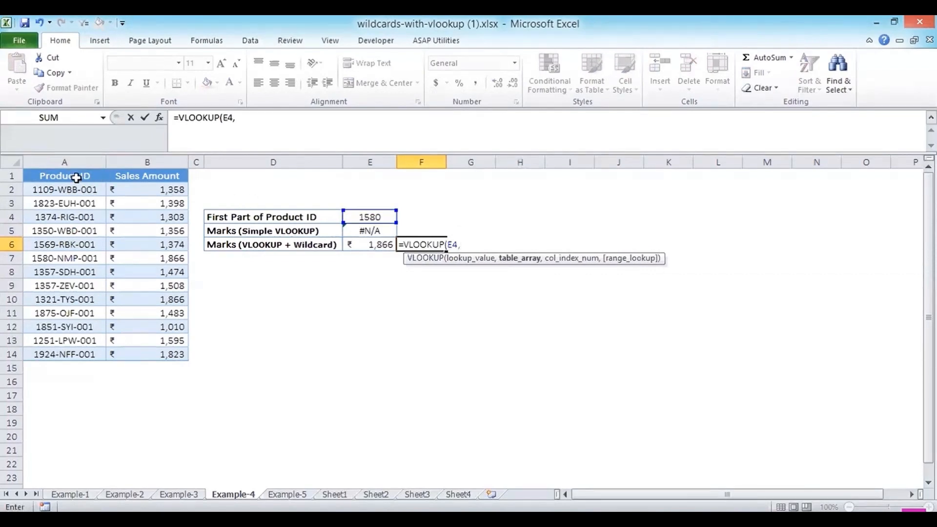
{"action": "left_click_drag", "start_coordinate": [73, 177], "coordinate": [159, 362]}
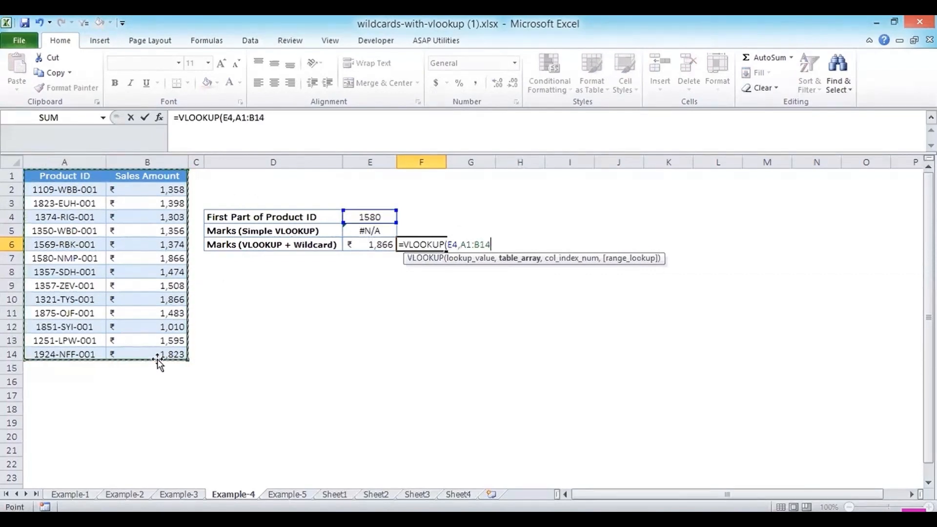
{"action": "type", "text": ",2"}
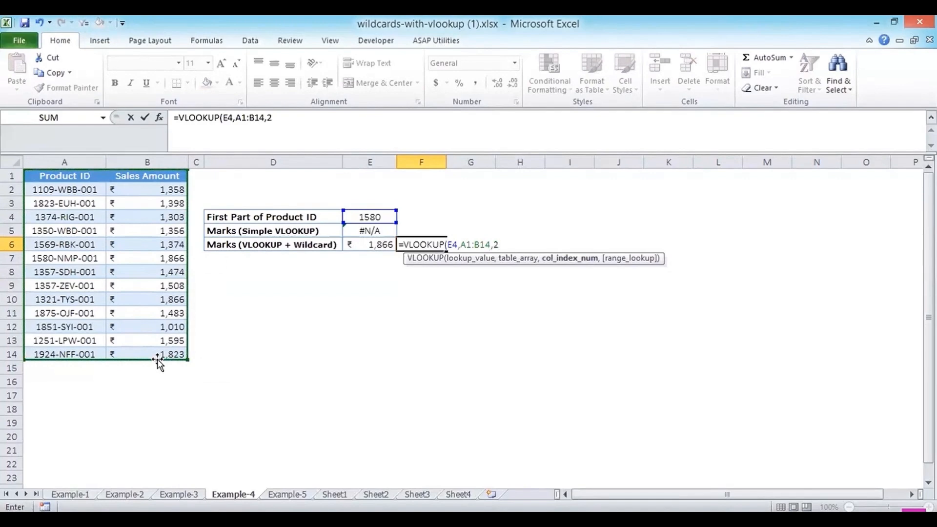
{"action": "type", "text": ","}
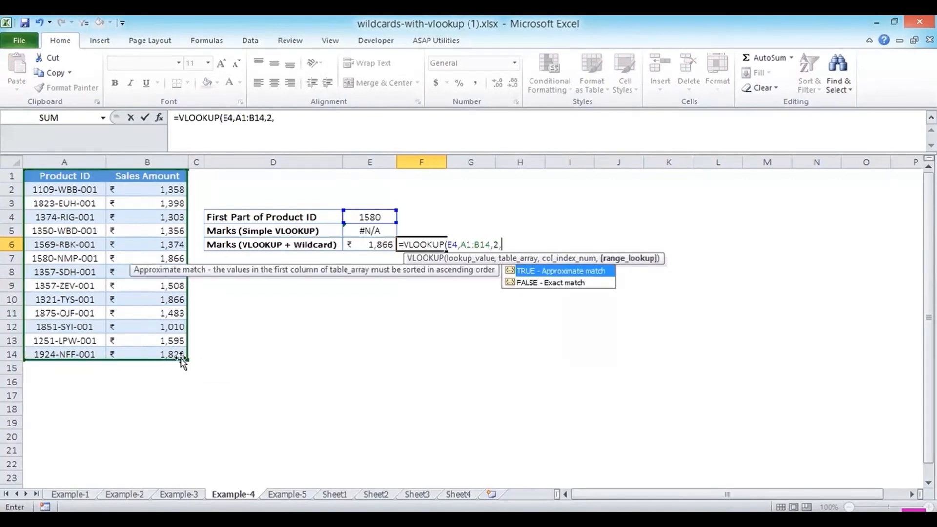
- Set the range lookup argument to FALSE for an exact match and enter the F6 formula
{"action": "double_click", "coordinate": [553, 272]}
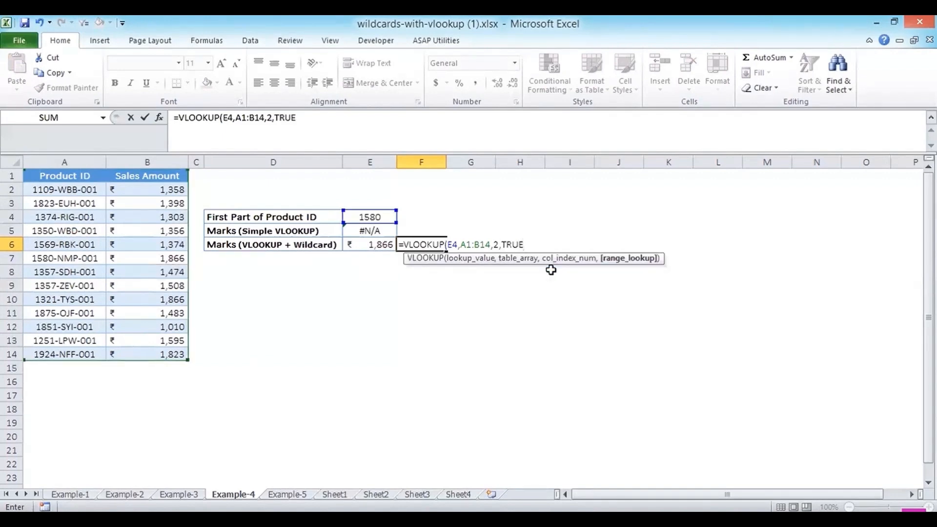
{"action": "key", "text": "BackSpace"}
{"action": "key", "text": "BackSpace"}
{"action": "key", "text": "BackSpace"}
{"action": "key", "text": "BackSpace"}
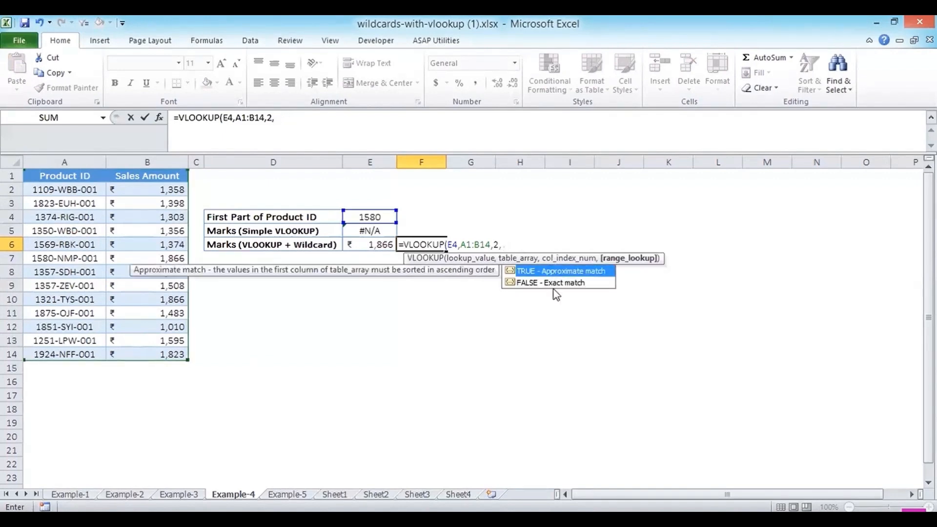
{"action": "double_click", "coordinate": [555, 287]}
{"action": "key", "text": "Return"}
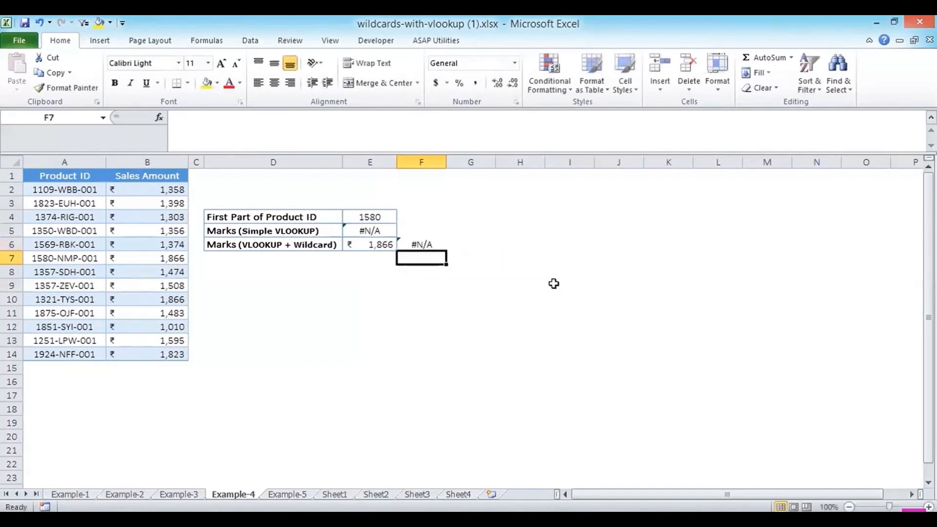
- Append &"-"??? to the lookup value E4 in the F6 formula
{"action": "key", "text": "Up"}
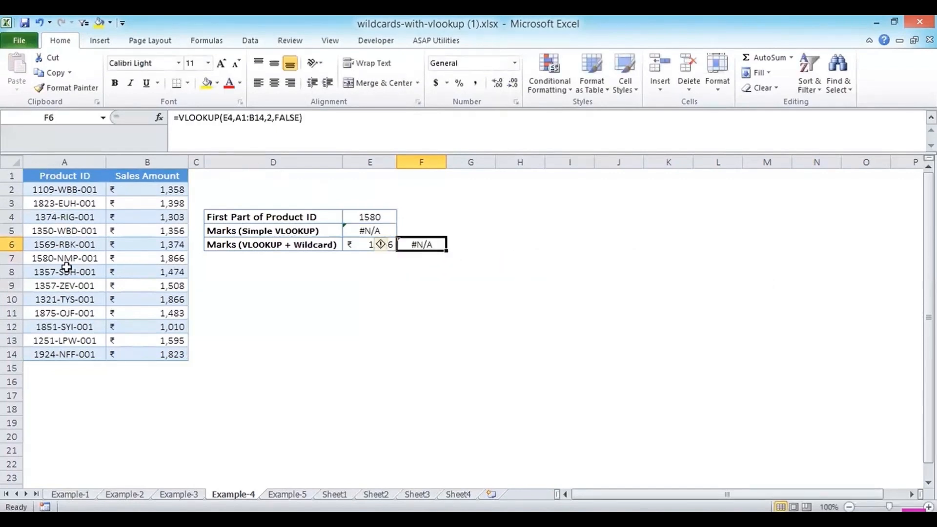
{"action": "left_click", "coordinate": [235, 119]}
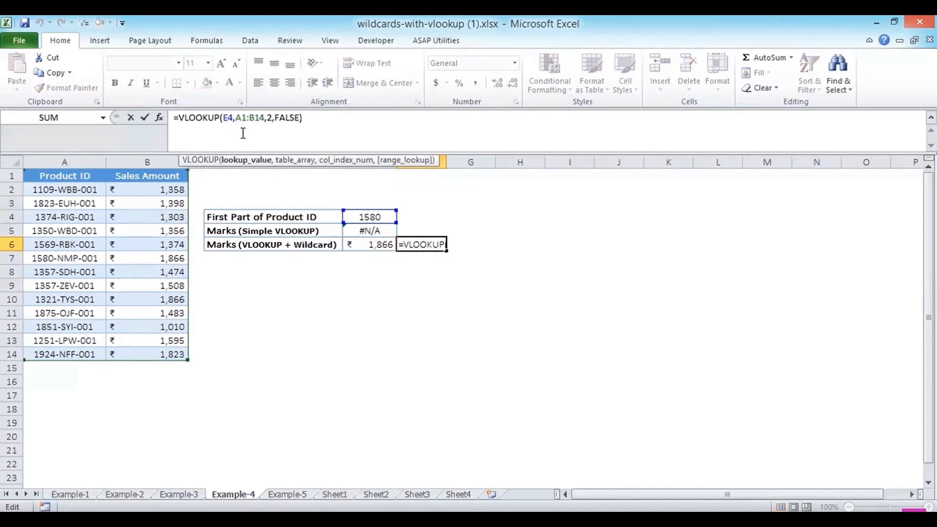
{"action": "type", "text": "&\""}
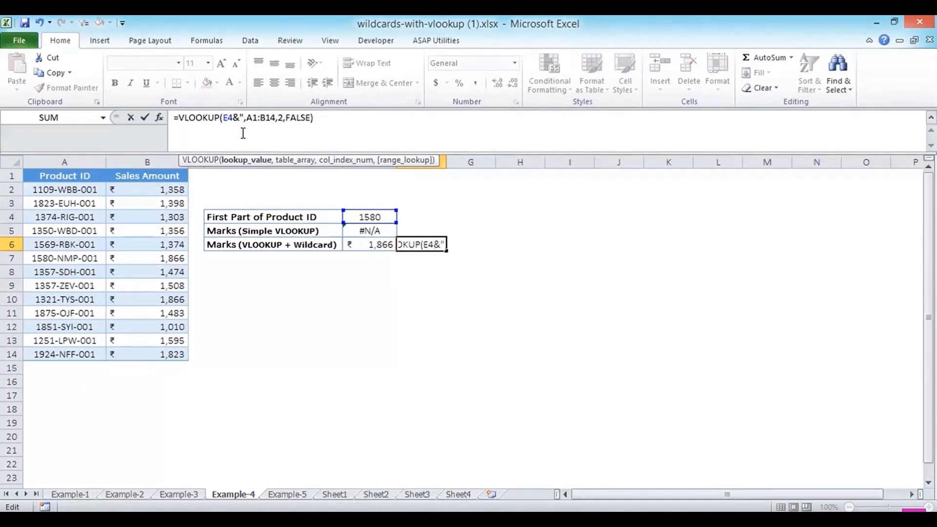
{"action": "type", "text": "-\""}
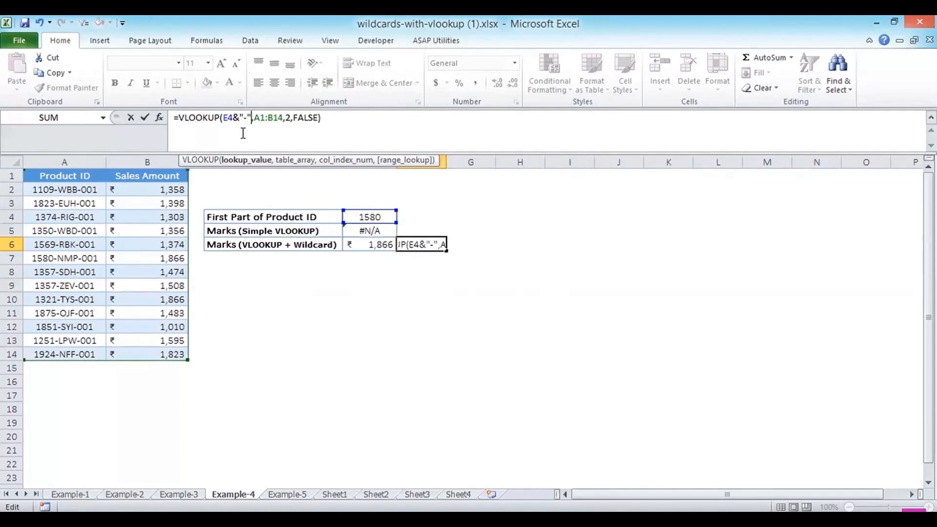
{"action": "type", "text": "???"}
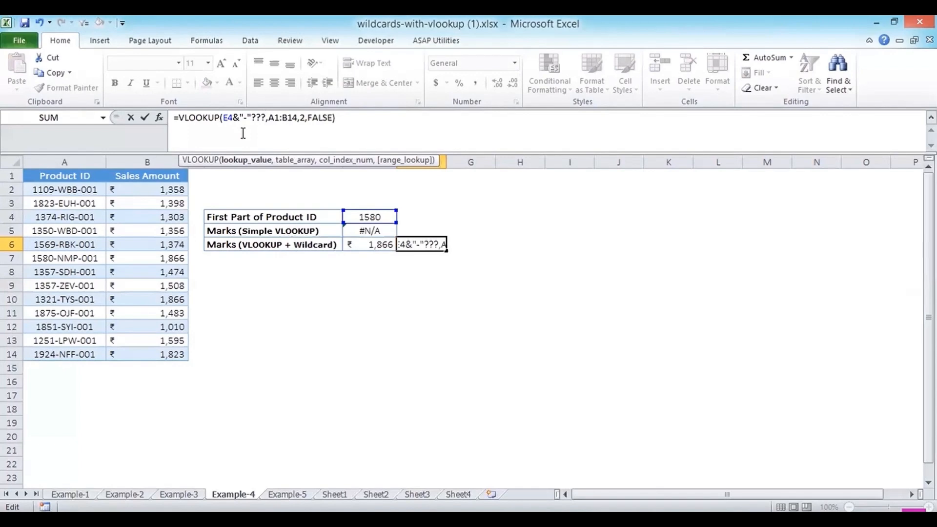
- Extend the F6 lookup value with &"-"&??? to read E4&"-"???&"-"&???, and try to enter the formula
{"action": "type", "text": "&"}
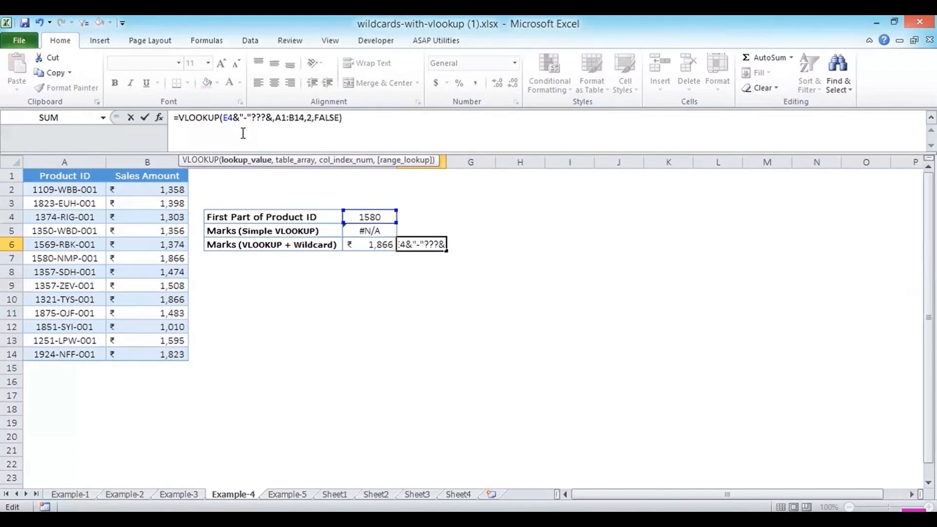
{"action": "type", "text": "'"}
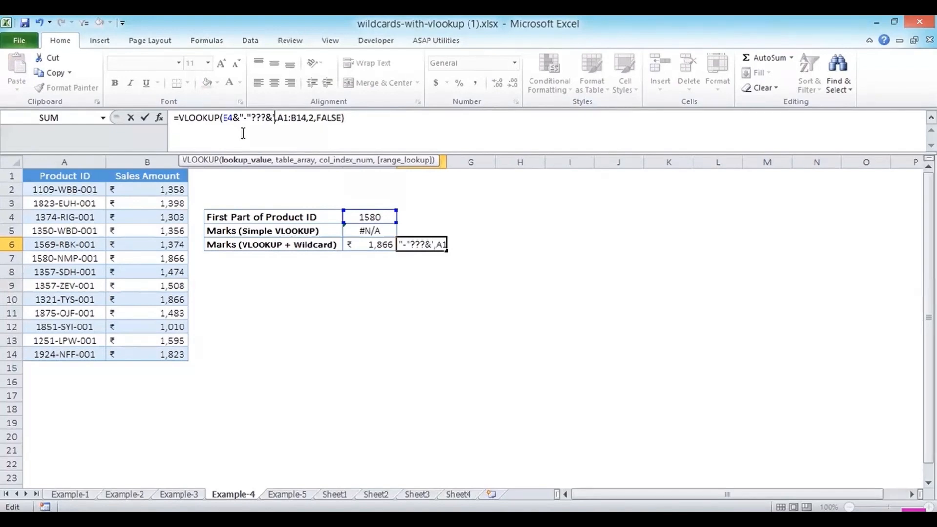
{"action": "key", "text": "BackSpace"}
{"action": "type", "text": "\""}
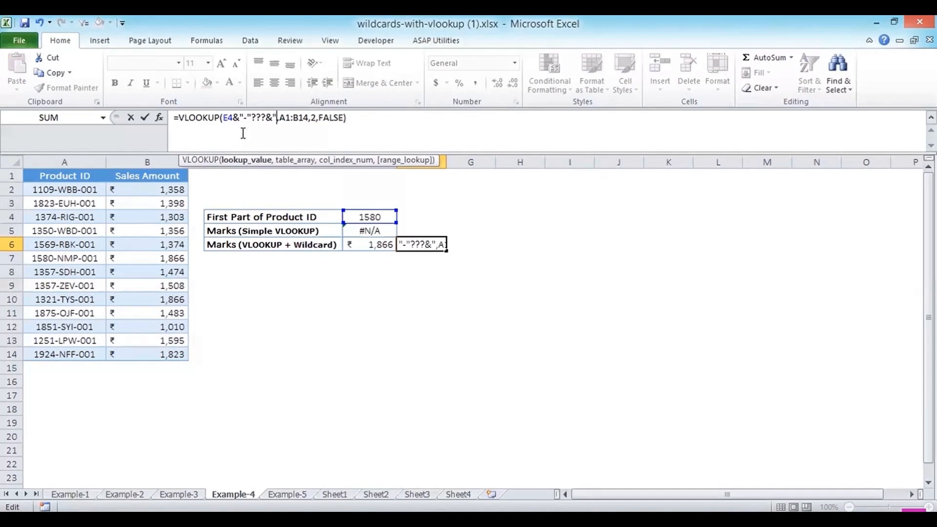
{"action": "type", "text": "-"}
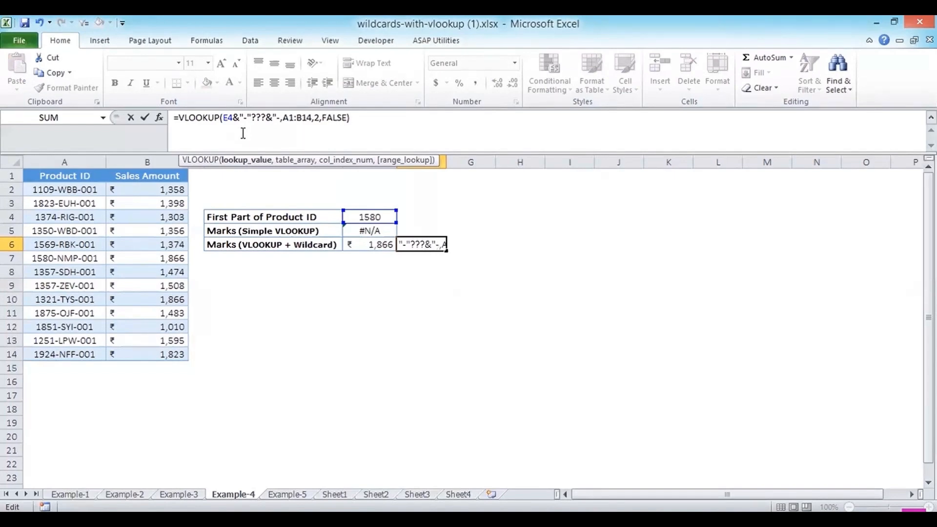
{"action": "type", "text": "\""}
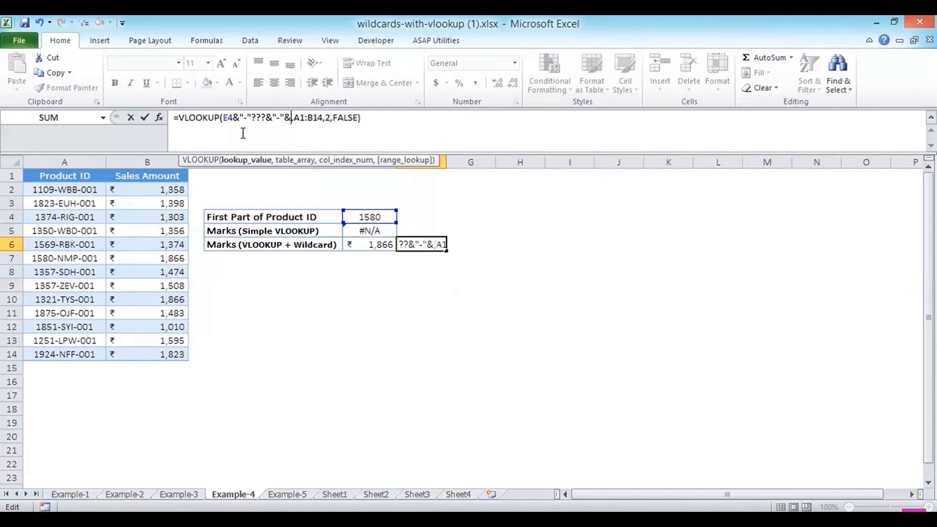
{"action": "type", "text": "&???"}
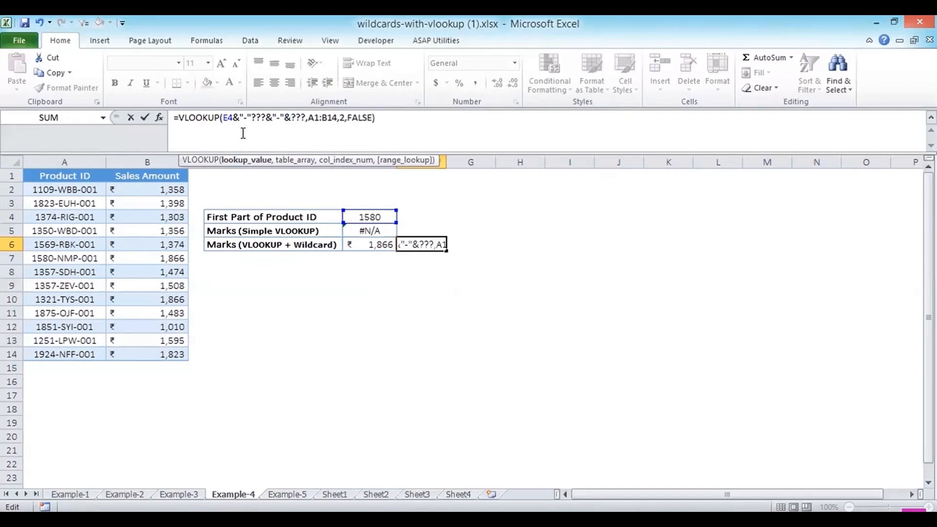
{"action": "key", "text": "Return"}
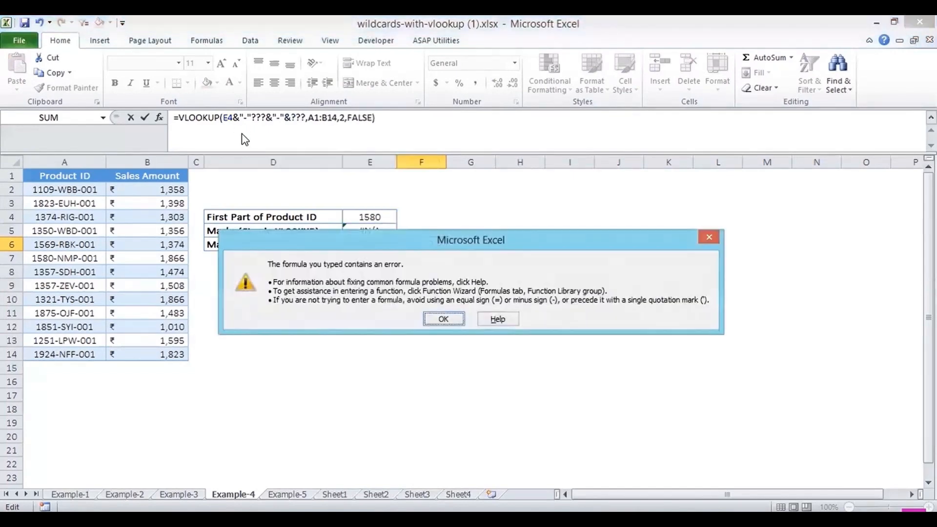
{"action": "key", "text": "Return"}
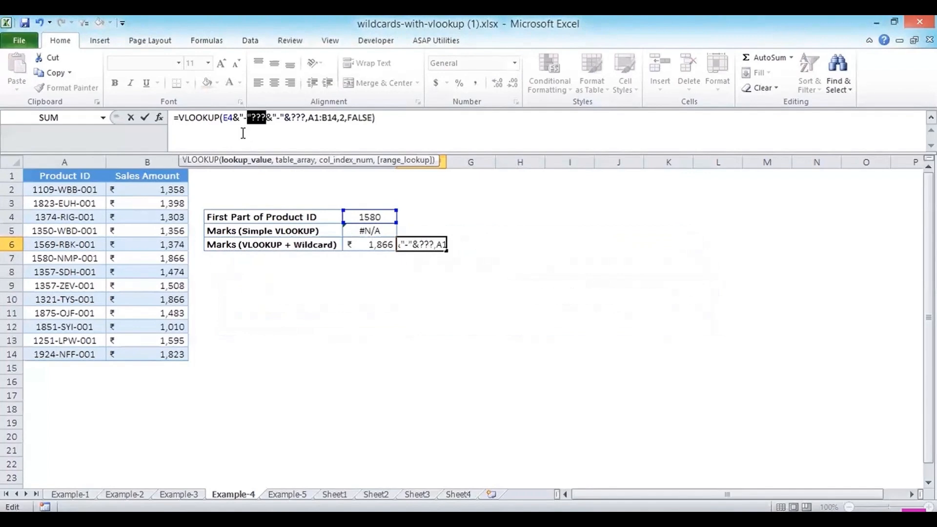
- Try to enter the F6 formula without the ampersands around the second "-", and discard the edit
{"action": "key", "text": "Right"}
{"action": "key", "text": "Left"}
{"action": "key", "text": "Left"}
{"action": "key", "text": "Left"}
{"action": "key", "text": "Right"}
{"action": "key", "text": "Right"}
{"action": "key", "text": "Right"}
{"action": "key", "text": "Right"}
{"action": "key", "text": "Right"}
{"action": "key", "text": "Right"}
{"action": "key", "text": "Right"}
{"action": "key", "text": "Right"}
{"action": "key", "text": "Right"}
{"action": "key", "text": "Right"}
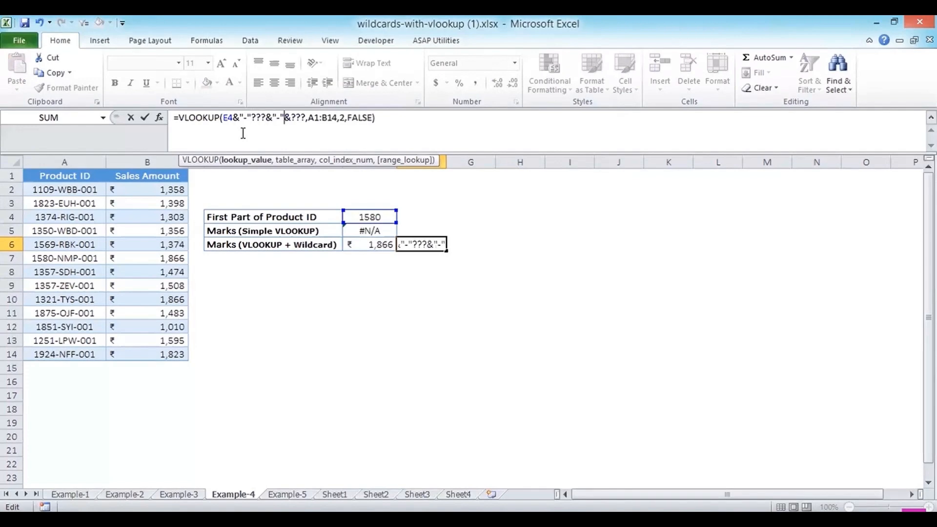
{"action": "key", "text": "Right"}
{"action": "key", "text": "Left"}
{"action": "key", "text": "Left"}
{"action": "key", "text": "Left"}
{"action": "key", "text": "BackSpace"}
{"action": "key", "text": "Left"}
{"action": "key", "text": "Left"}
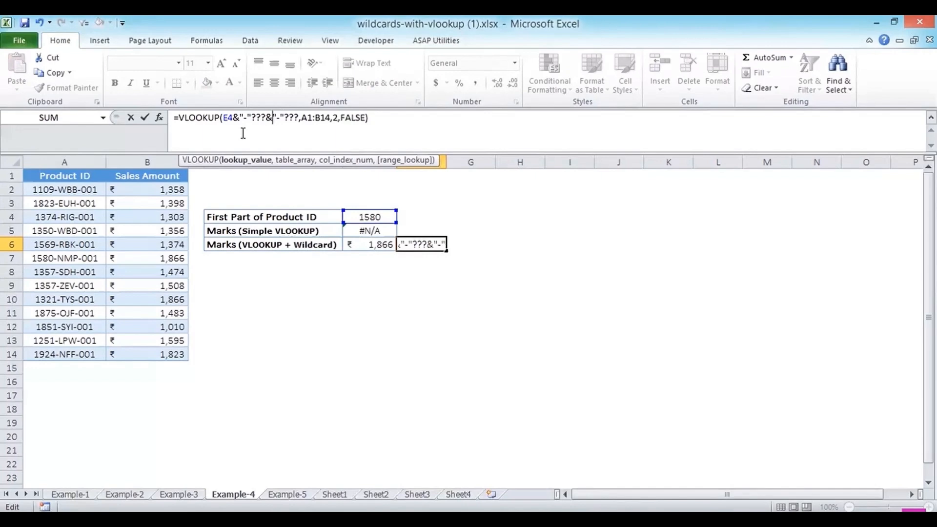
{"action": "key", "text": "BackSpace"}
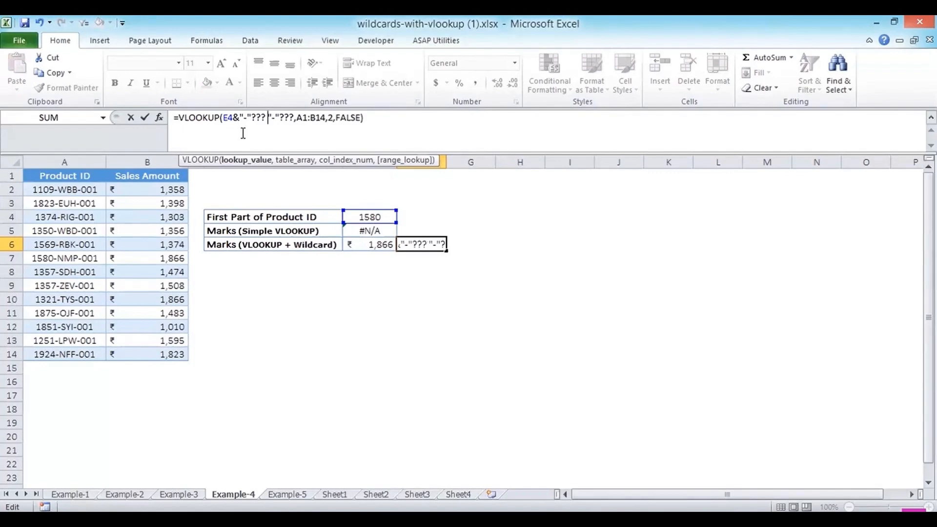
{"action": "key", "text": "Return"}
{"action": "key", "text": "Return"}
{"action": "key", "text": "Escape"}
- Append &"-???-001" to the lookup value E4 in the F6 VLOOKUP formula and enter it
{"action": "key", "text": "Left"}
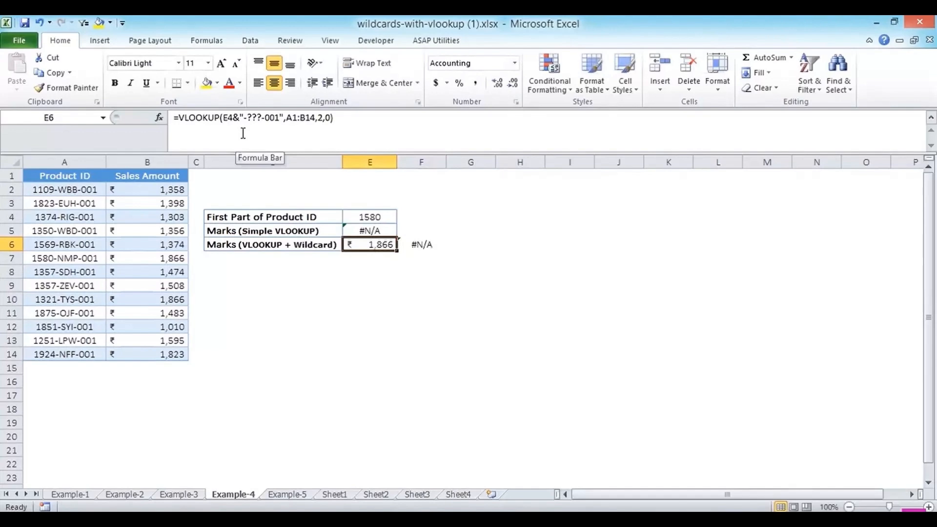
{"action": "key", "text": "Right"}
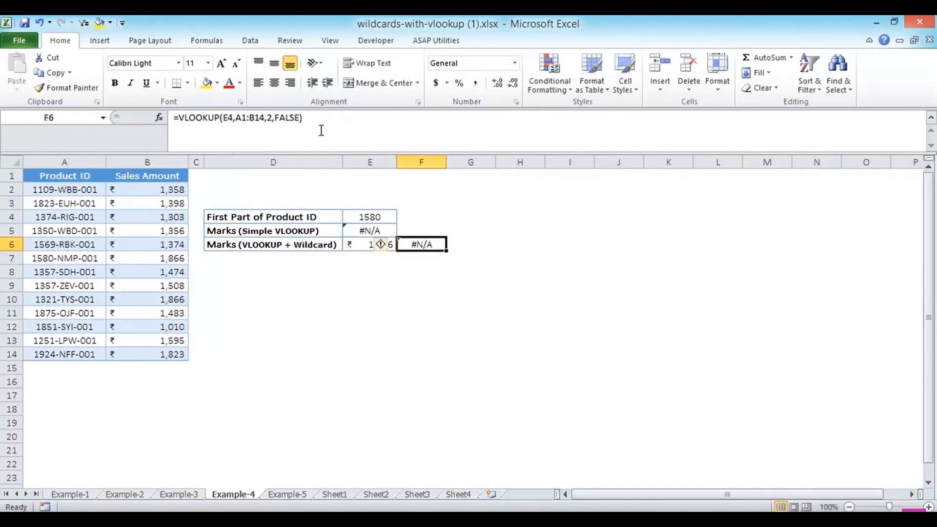
{"action": "left_click", "coordinate": [234, 118]}
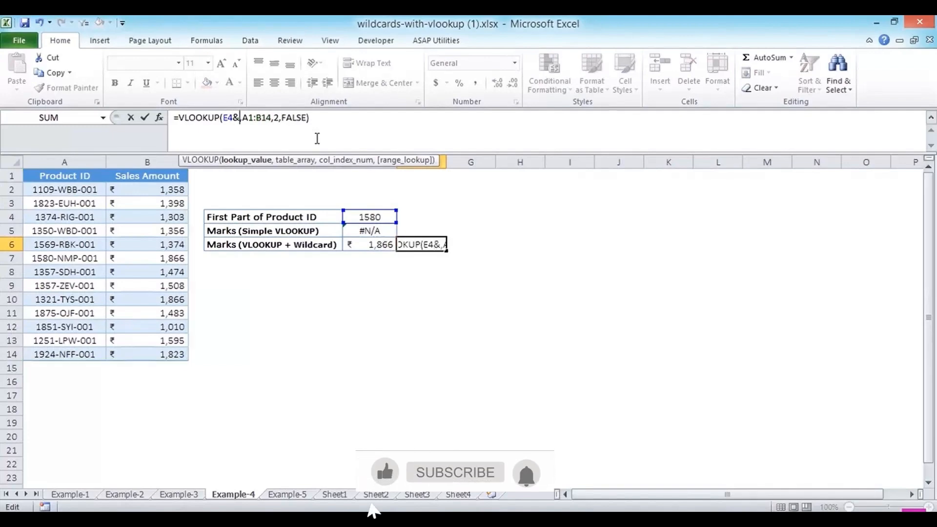
{"action": "type", "text": "&\""}
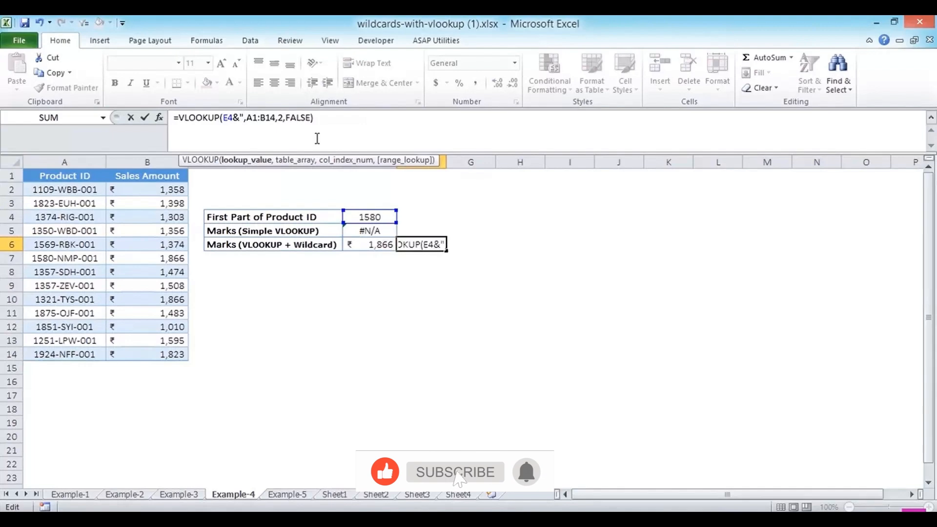
{"action": "type", "text": "-"}
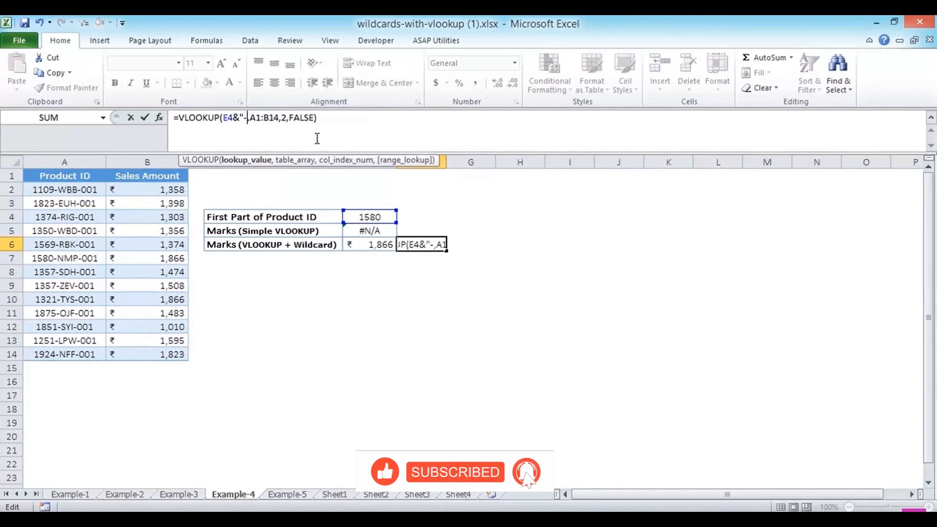
{"action": "type", "text": "???"}
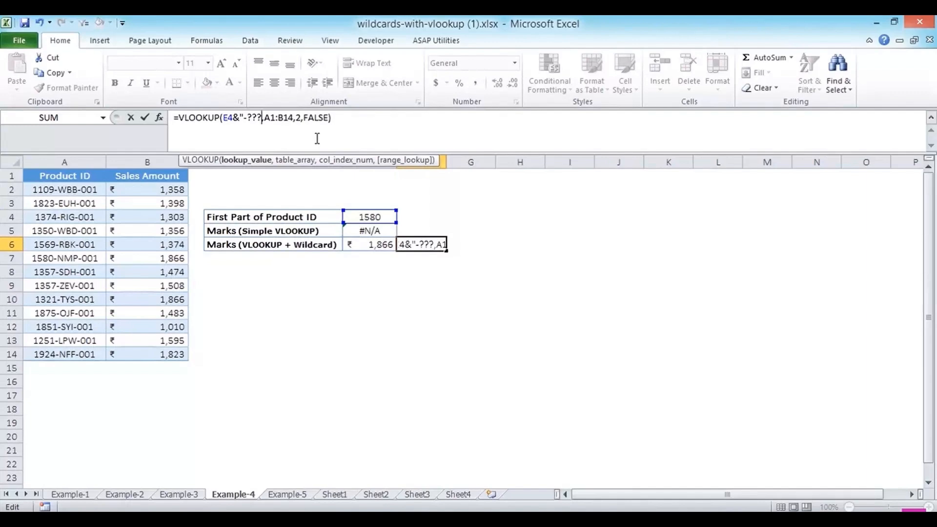
{"action": "type", "text": "-00"}
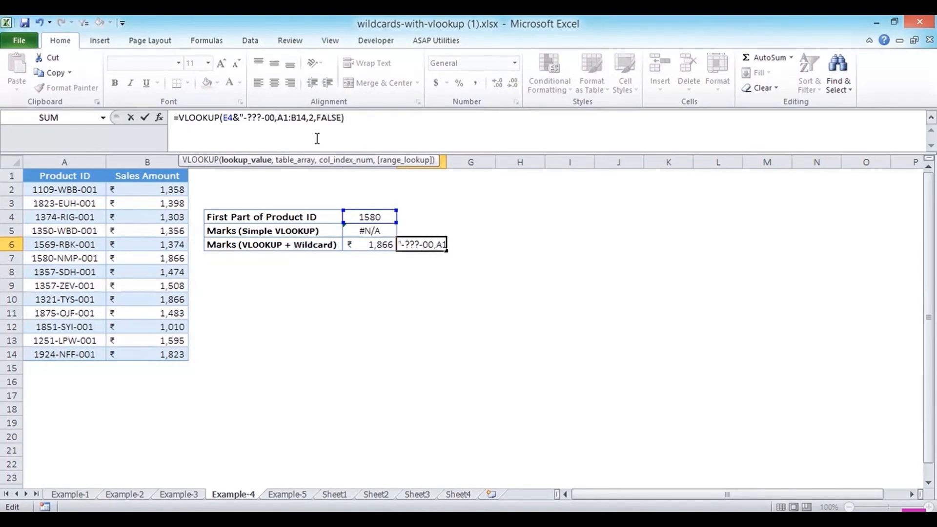
{"action": "type", "text": "1\""}
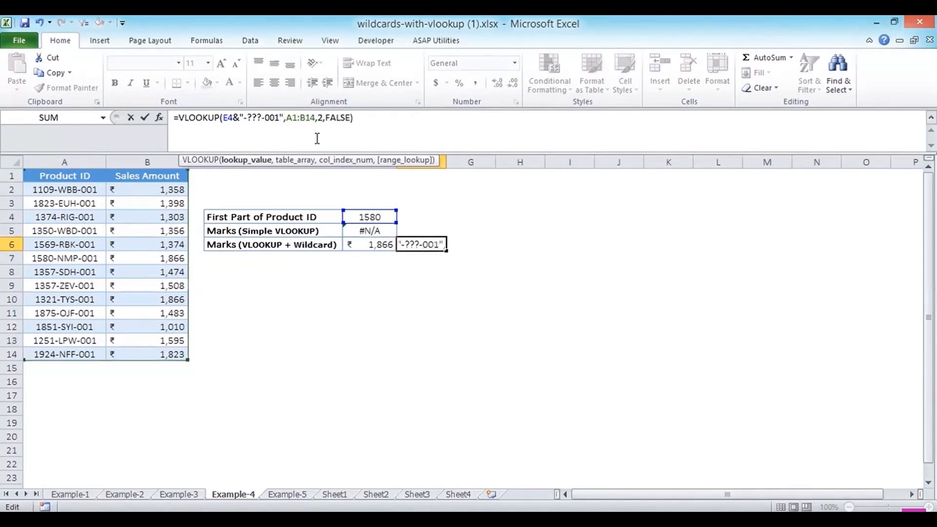
{"action": "key", "text": "Return"}
{"action": "key", "text": "Up"}
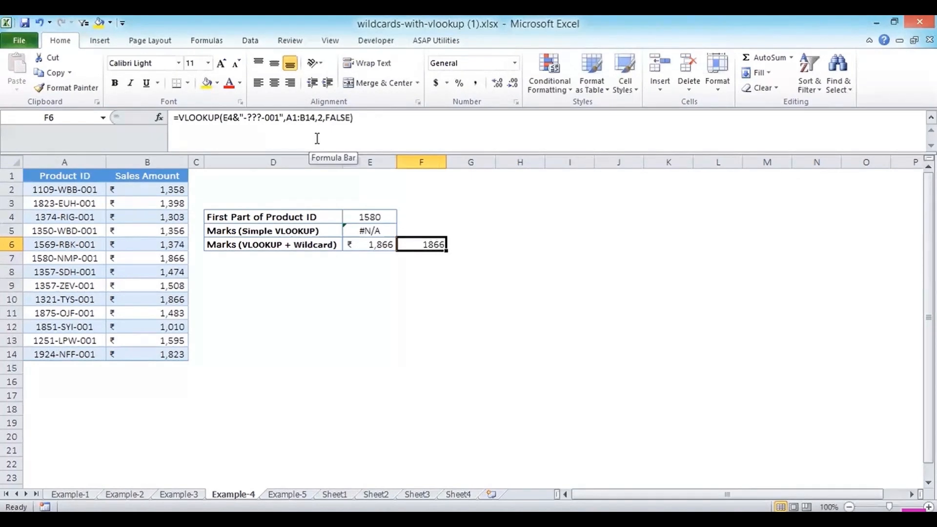
- Replace 001 with ??? in the F6 lookup value so it reads E4&"-???-???", and compare it with the E6 formula
{"action": "left_click", "coordinate": [280, 117]}
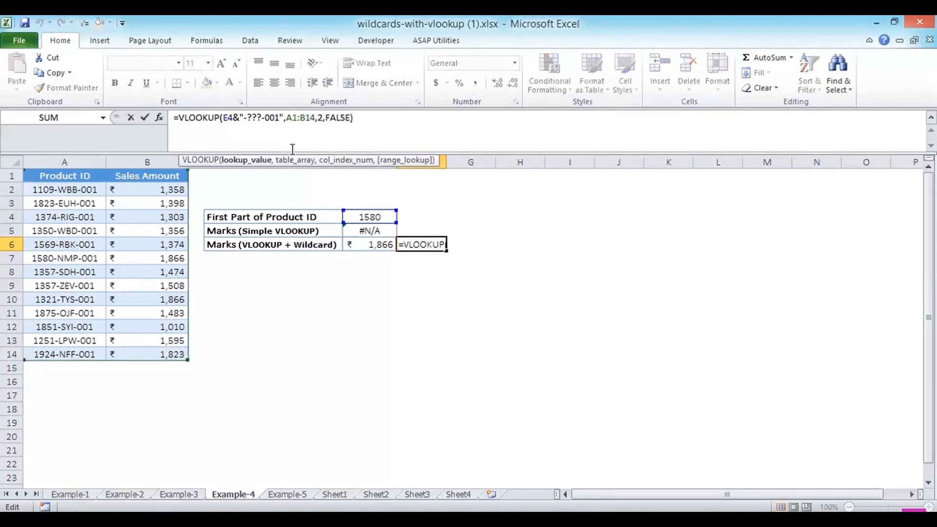
{"action": "key", "text": "BackSpace"}
{"action": "key", "text": "BackSpace"}
{"action": "key", "text": "BackSpace"}
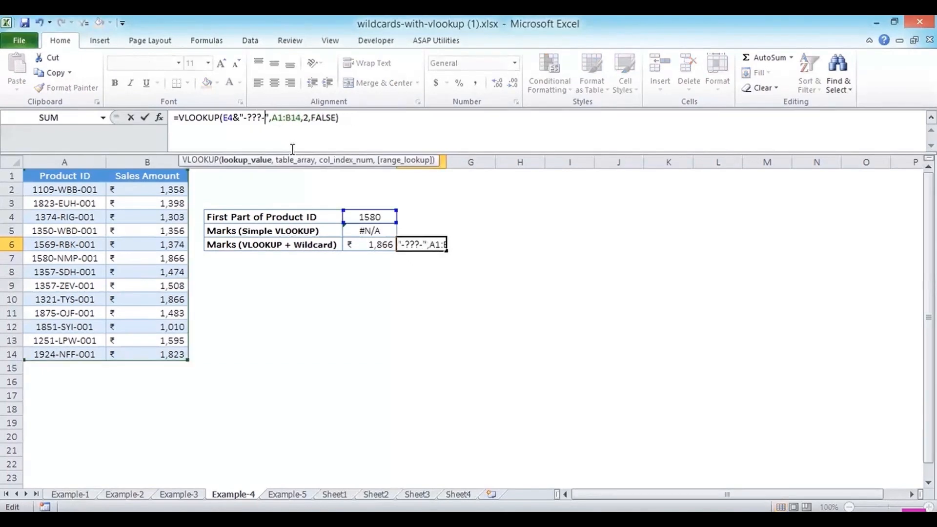
{"action": "type", "text": "???"}
{"action": "key", "text": "Return"}
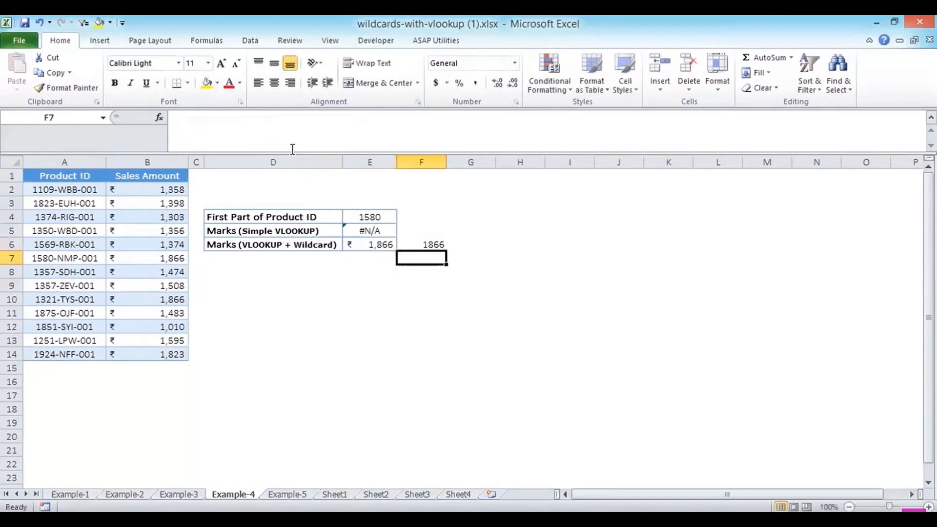
{"action": "key", "text": "Up"}
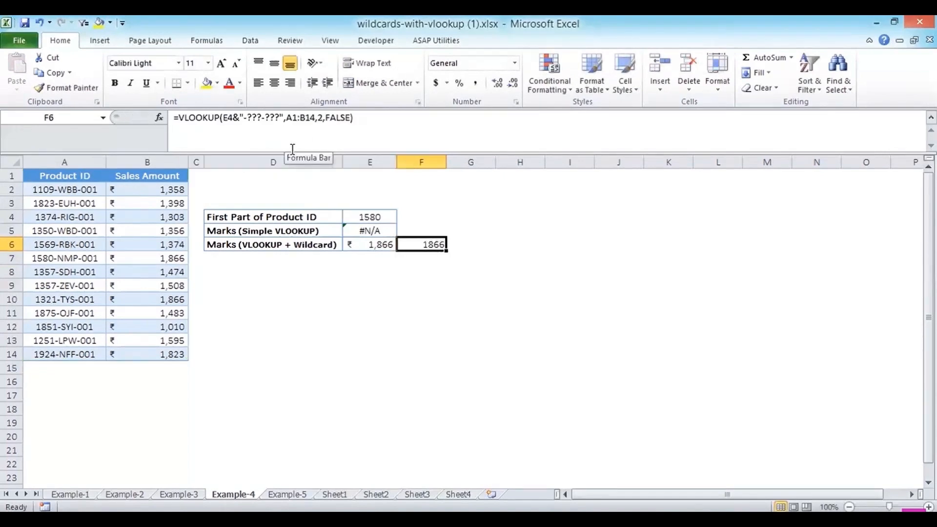
{"action": "key", "text": "Left"}
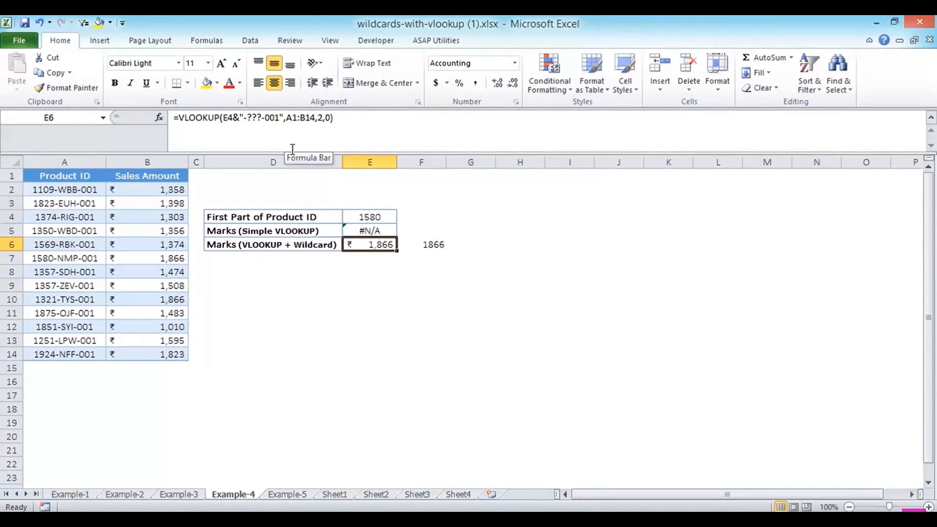
{"action": "key", "text": "Right"}
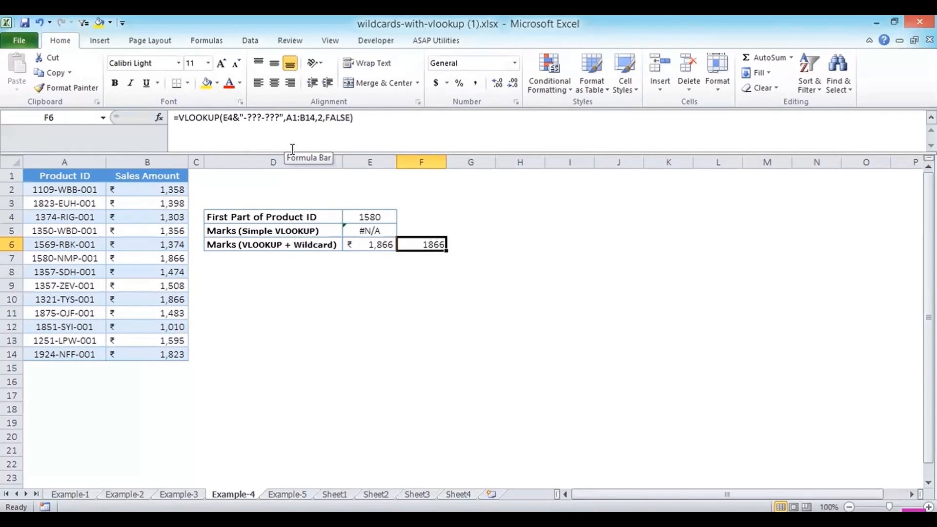
- Open the Example-5 sheet and examine the lookup name in E3 and the simple VLOOKUP in E4 against the name list
{"action": "left_click", "coordinate": [288, 495]}
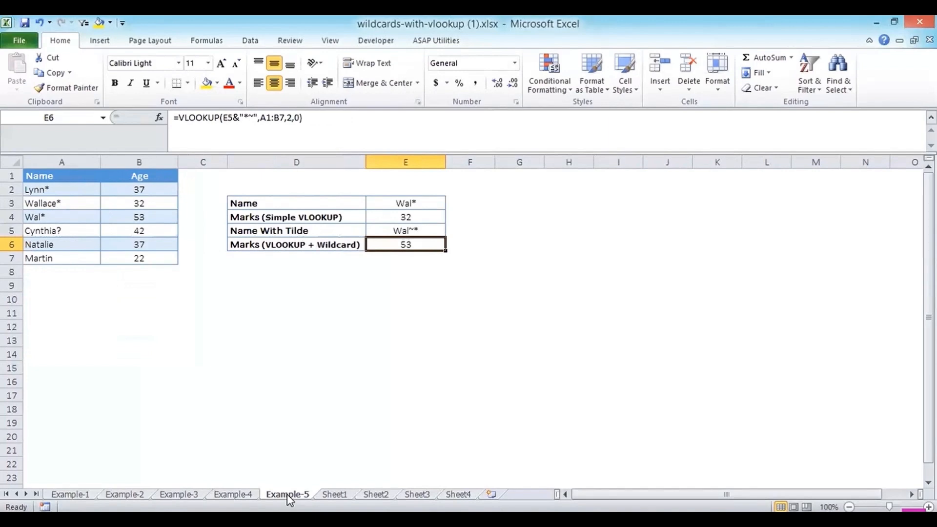
{"action": "key", "text": "Up"}
{"action": "key", "text": "Up"}
{"action": "key", "text": "Up"}
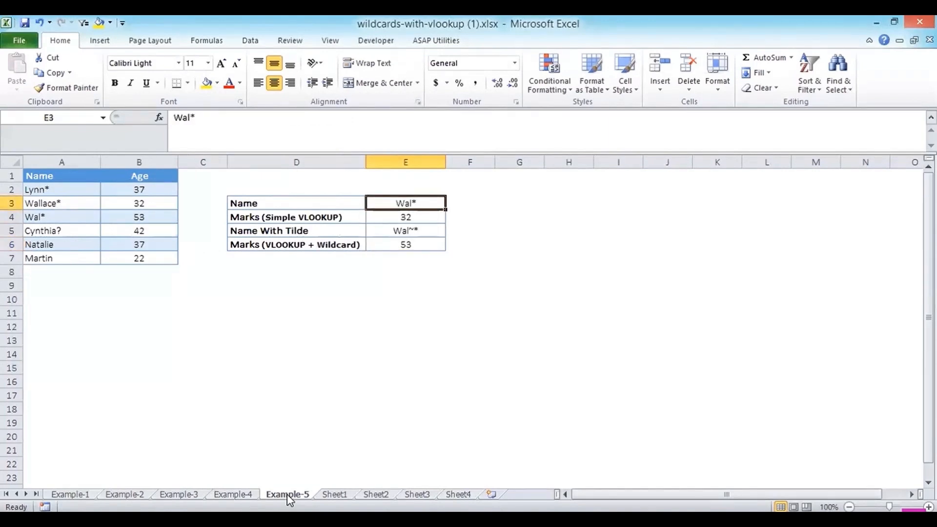
{"action": "key", "text": "Down"}
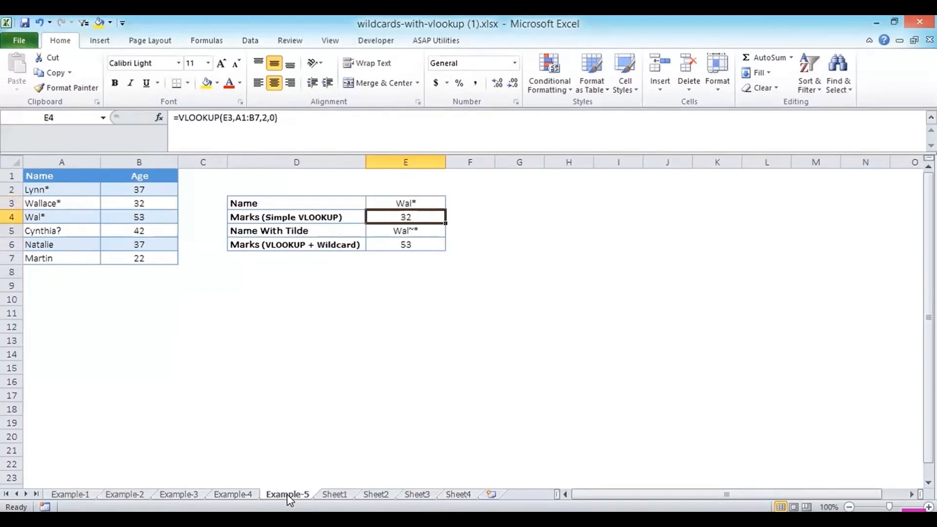
{"action": "key", "text": "Left"}
{"action": "key", "text": "Left"}
{"action": "key", "text": "Left"}
{"action": "key", "text": "Left"}
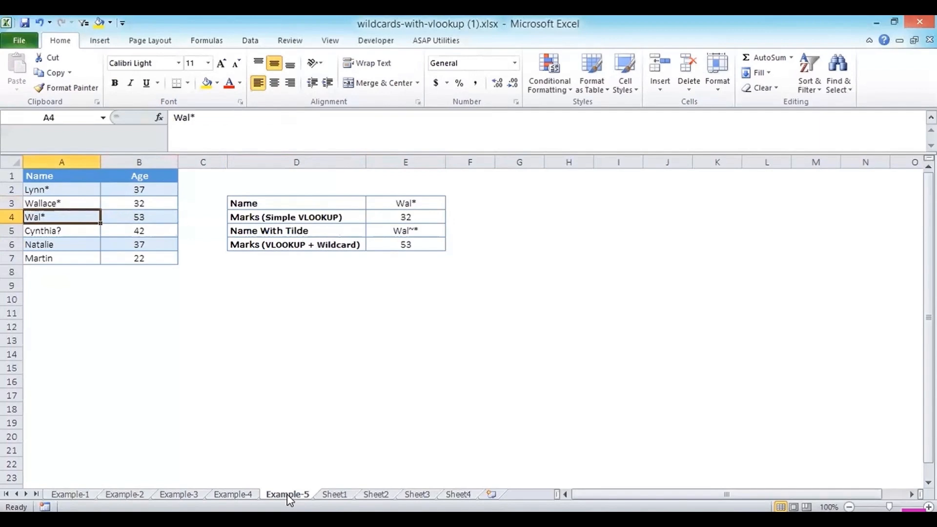
{"action": "key", "text": "Up"}
{"action": "key", "text": "Right"}
{"action": "key", "text": "Right"}
{"action": "key", "text": "Right"}
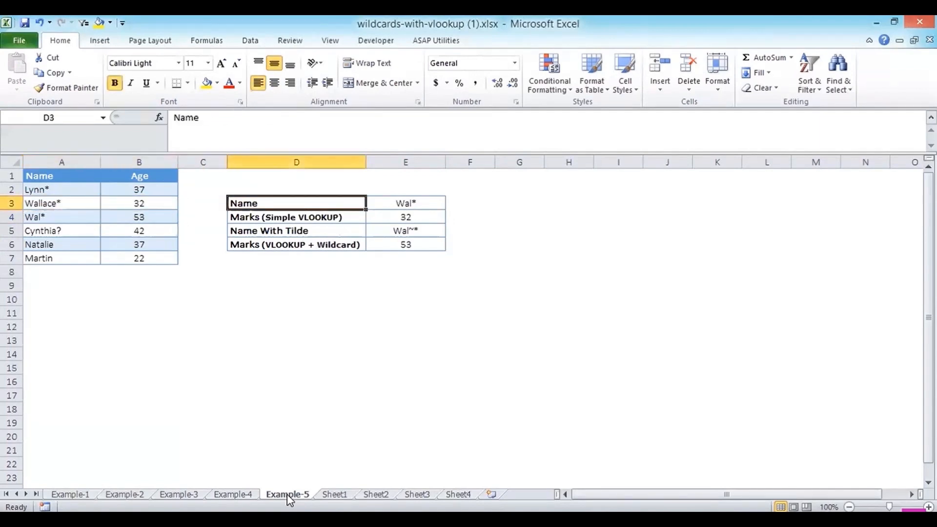
{"action": "key", "text": "Right"}
{"action": "key", "text": "Down"}
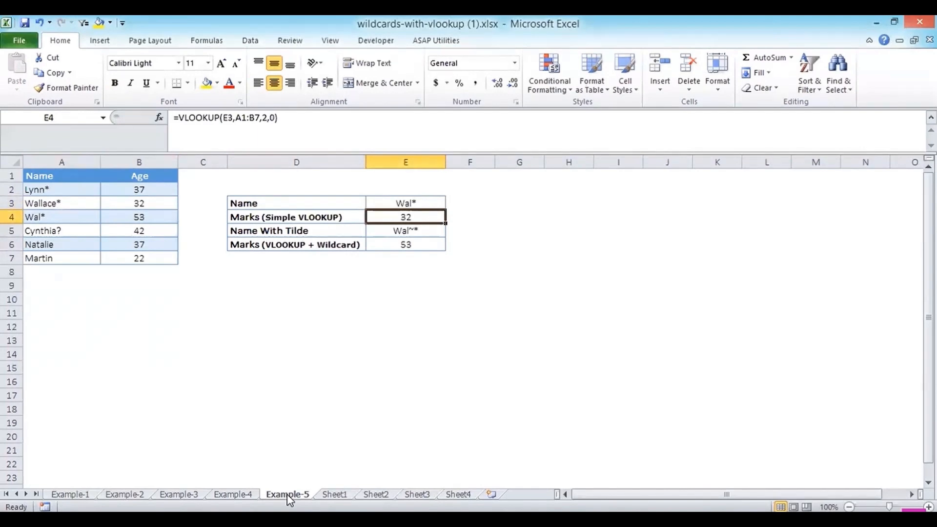
- Compare the entries in A4 and row 3 of the name table with the lookup name in E3
{"action": "key", "text": "Left"}
{"action": "key", "text": "Left"}
{"action": "key", "text": "Left"}
{"action": "key", "text": "Left"}
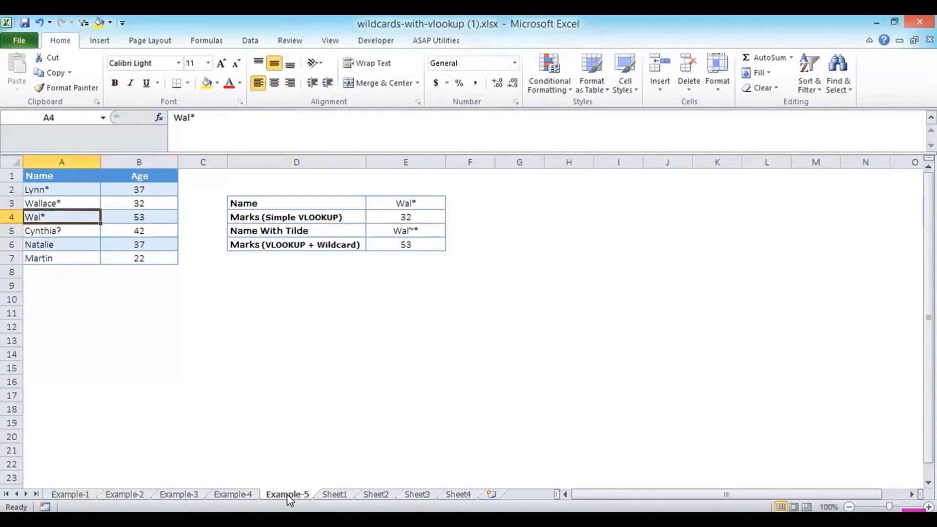
{"action": "key", "text": "Up"}
{"action": "key", "text": "Right"}
{"action": "key", "text": "Right"}
{"action": "key", "text": "Right"}
{"action": "key", "text": "Right"}
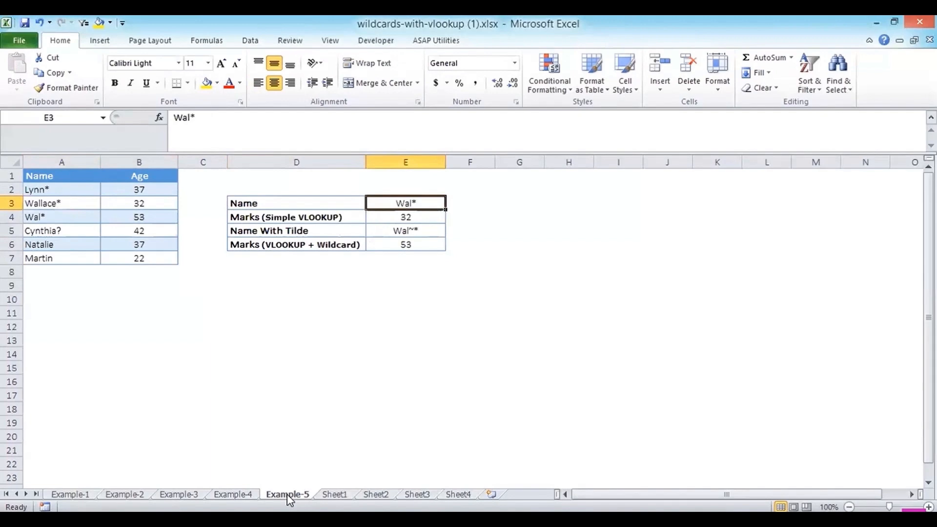
{"action": "key", "text": "Left"}
{"action": "key", "text": "Left"}
{"action": "key", "text": "Left"}
{"action": "key", "text": "Left"}
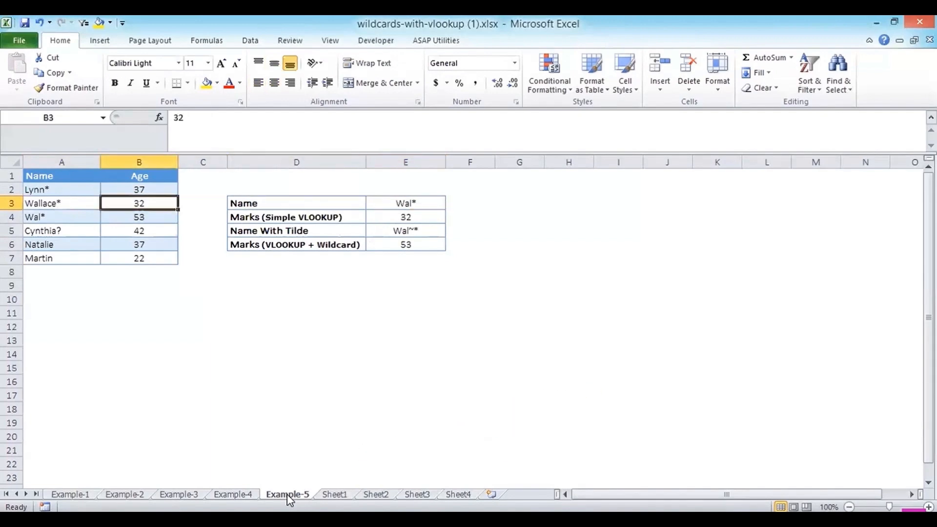
{"action": "key", "text": "Right"}
{"action": "key", "text": "Right"}
{"action": "key", "text": "Right"}
{"action": "key", "text": "Right"}
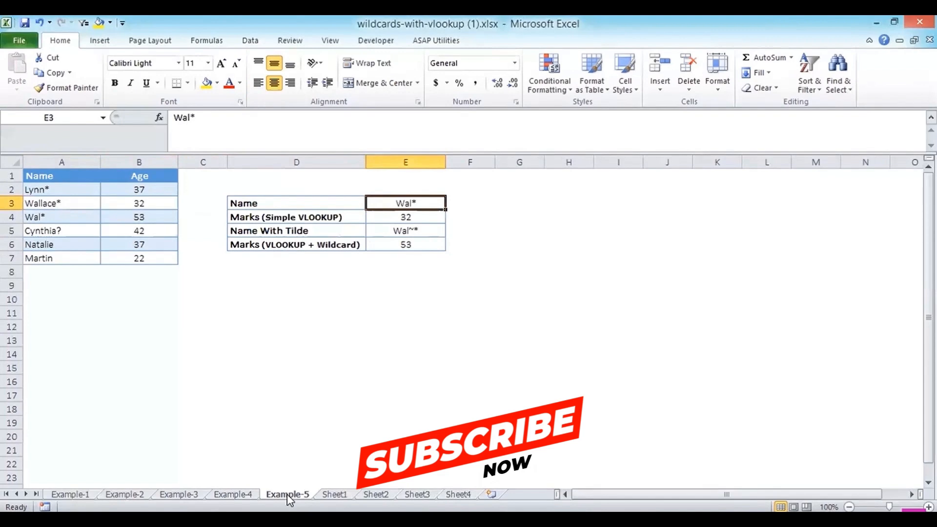
- Examine the lookup name with a tilde in E5 and the wildcard VLOOKUP formula in E6
{"action": "key", "text": "Down"}
{"action": "key", "text": "Down"}
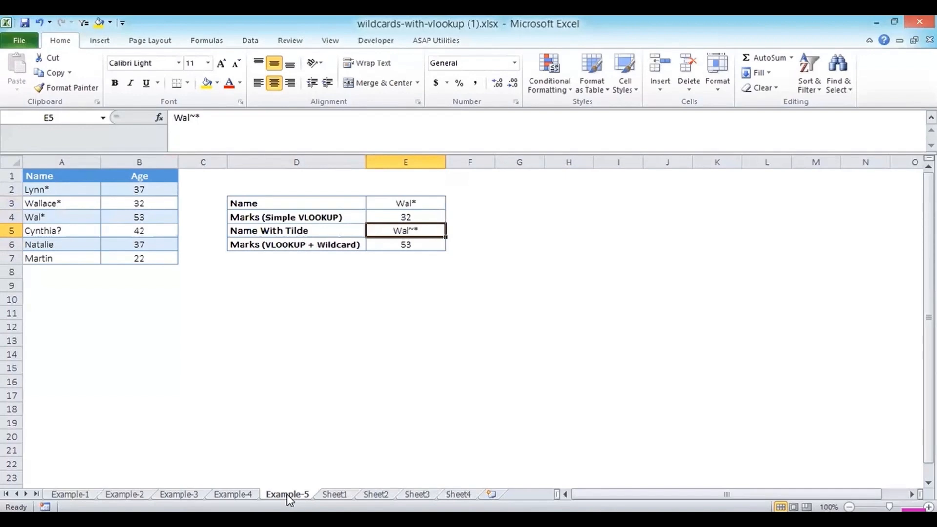
{"action": "key", "text": "Down"}
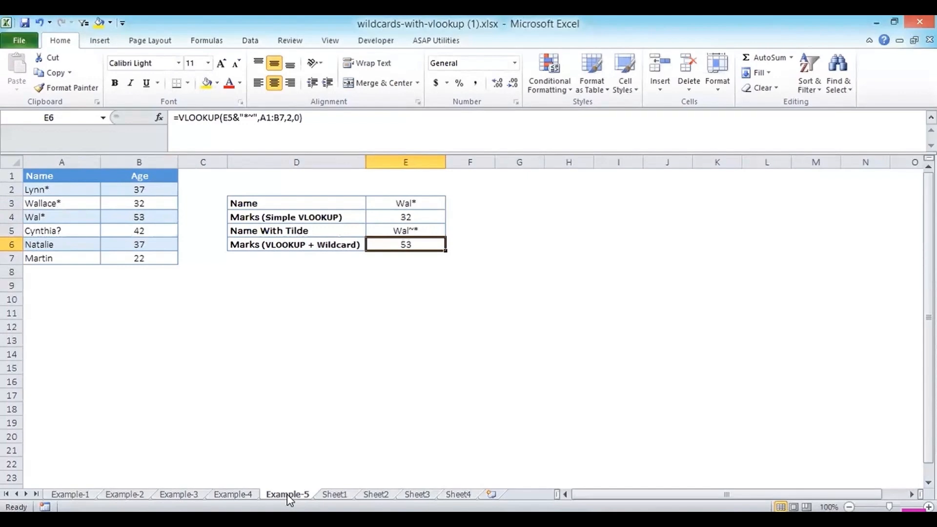
{"action": "key", "text": "Up"}
{"action": "key", "text": "Up"}
{"action": "key", "text": "Up"}
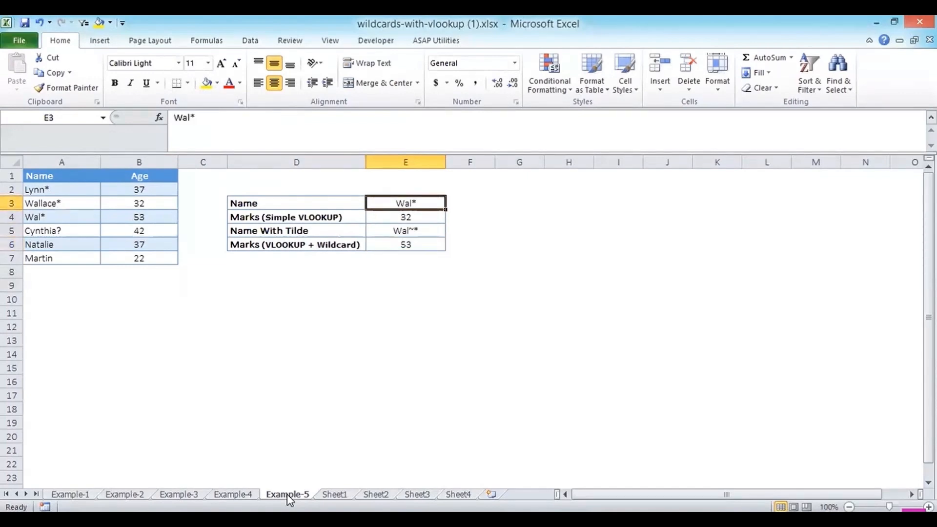
{"action": "key", "text": "Right"}
{"action": "type", "text": "WAL"}
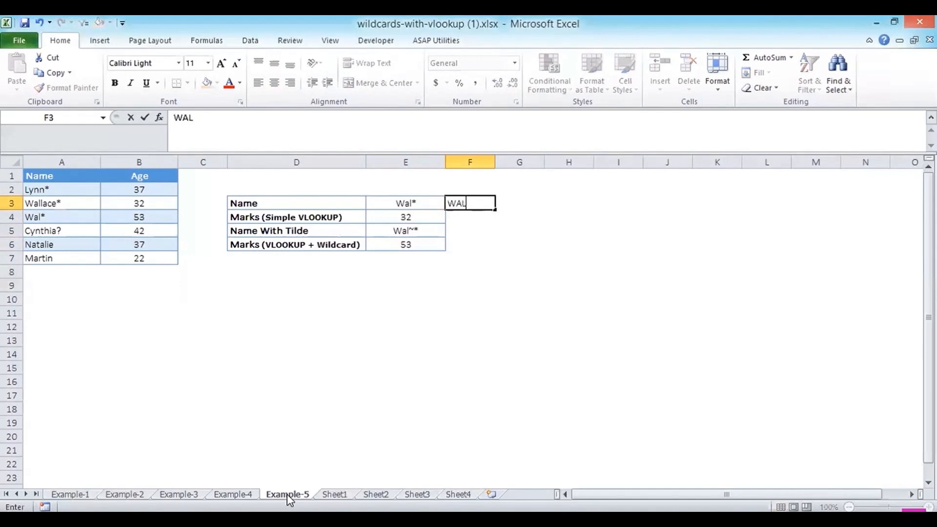
{"action": "type", "text": "*"}
{"action": "key", "text": "Escape"}
- Compare the names in A3 and A4 and check the age in B4
{"action": "key", "text": "Left"}
{"action": "key", "text": "Left"}
{"action": "key", "text": "Left"}
{"action": "key", "text": "Left"}
{"action": "key", "text": "Left"}
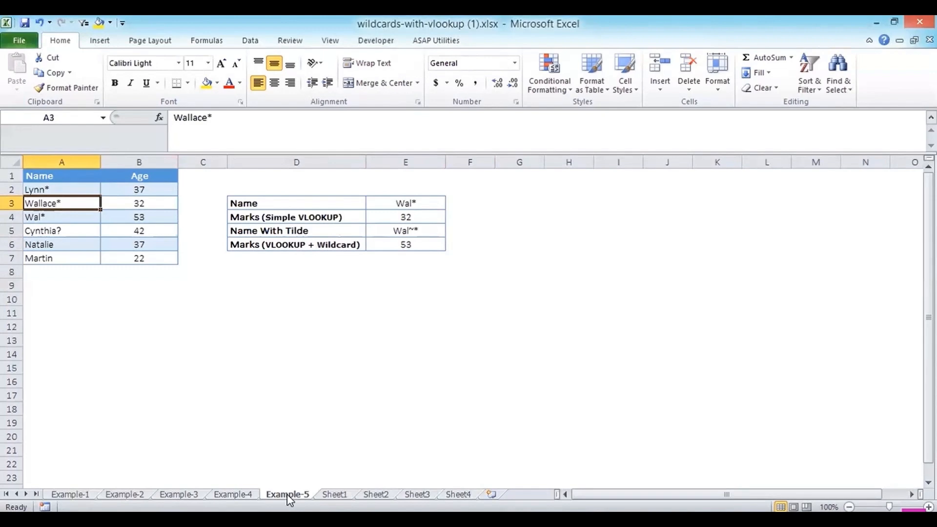
{"action": "key", "text": "Down"}
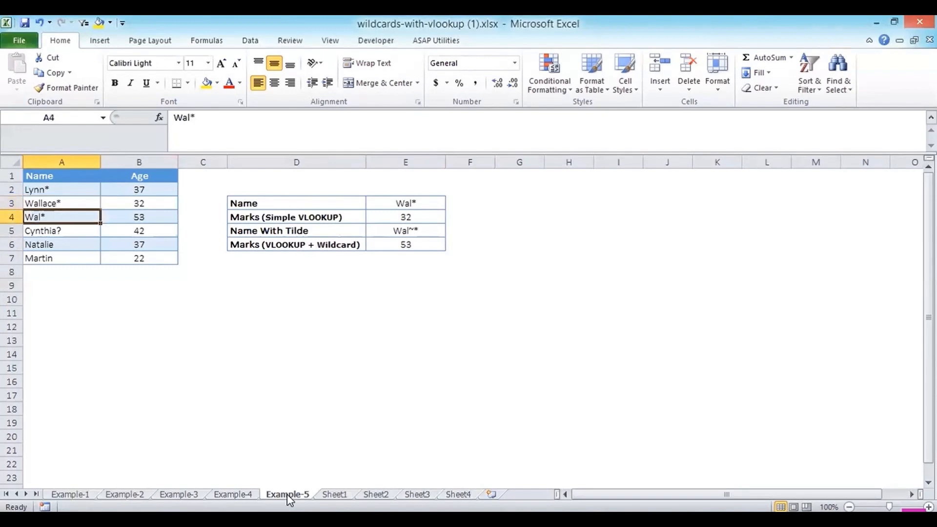
{"action": "key", "text": "Right"}
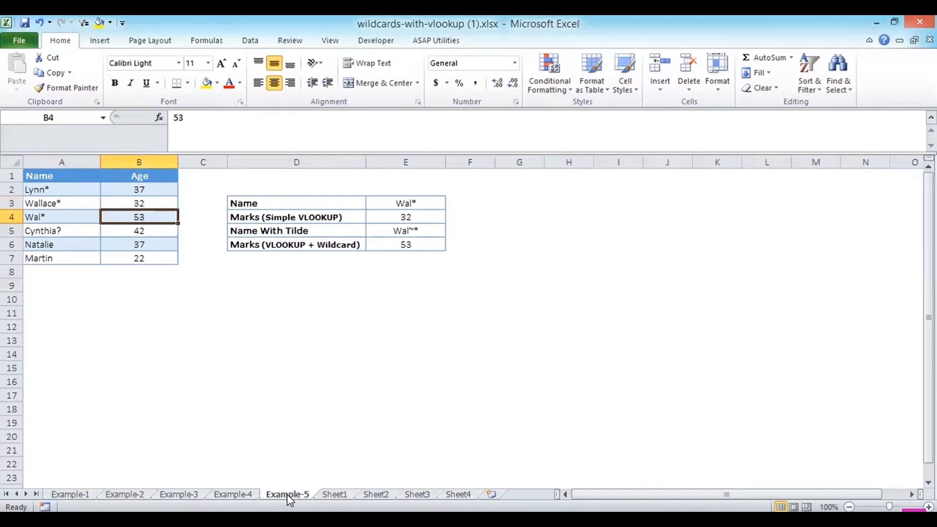
- Examine the tilde lookup name in E5 and the wildcard VLOOKUP formula in E6 once more
{"action": "key", "text": "Right"}
{"action": "key", "text": "Right"}
{"action": "key", "text": "Right"}
{"action": "key", "text": "Down"}
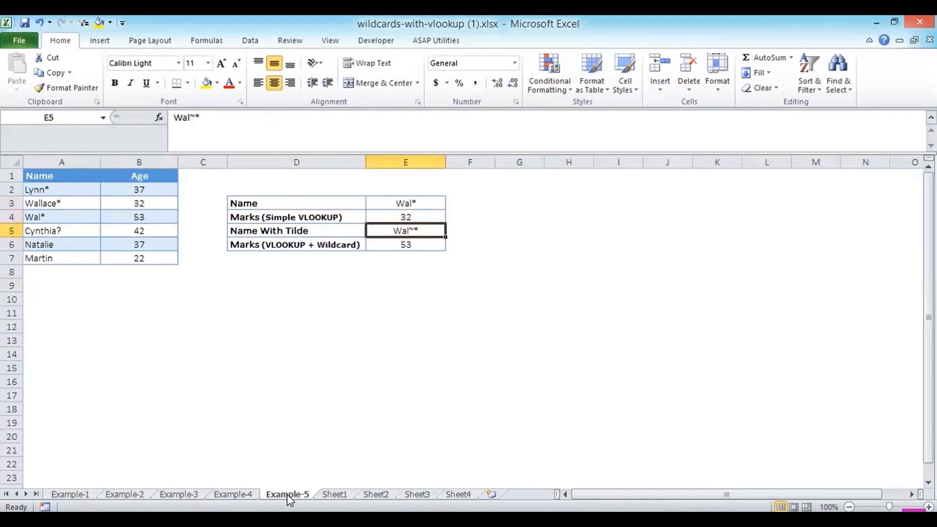
{"action": "key", "text": "Down"}
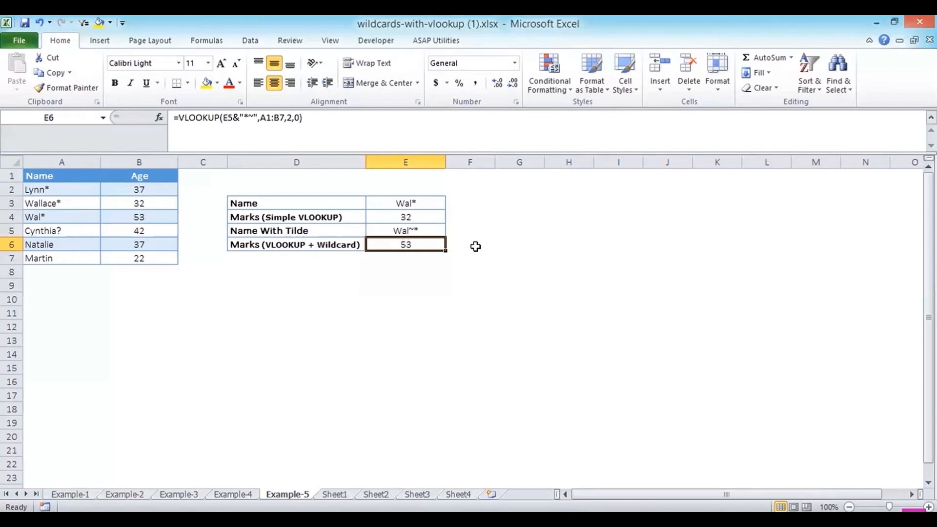
{"action": "left_click", "coordinate": [476, 247]}
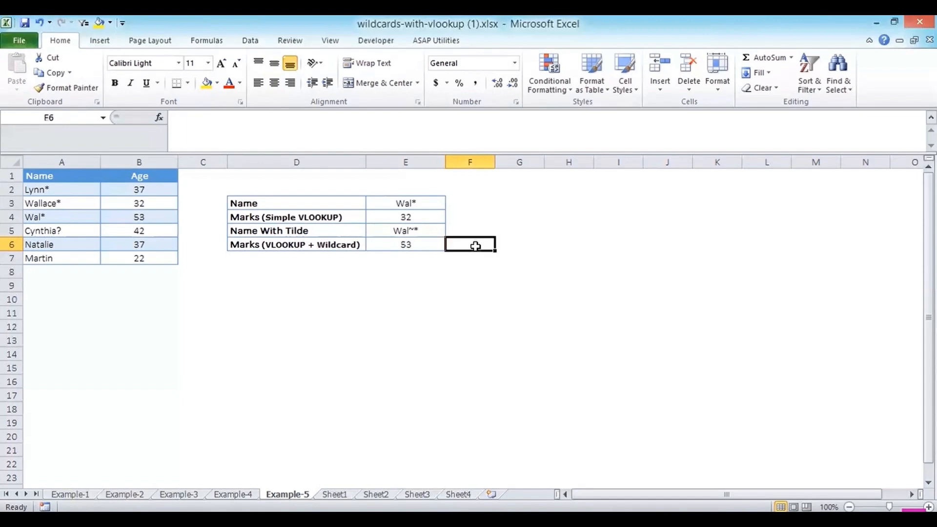
{"action": "type", "text": "=VL"}
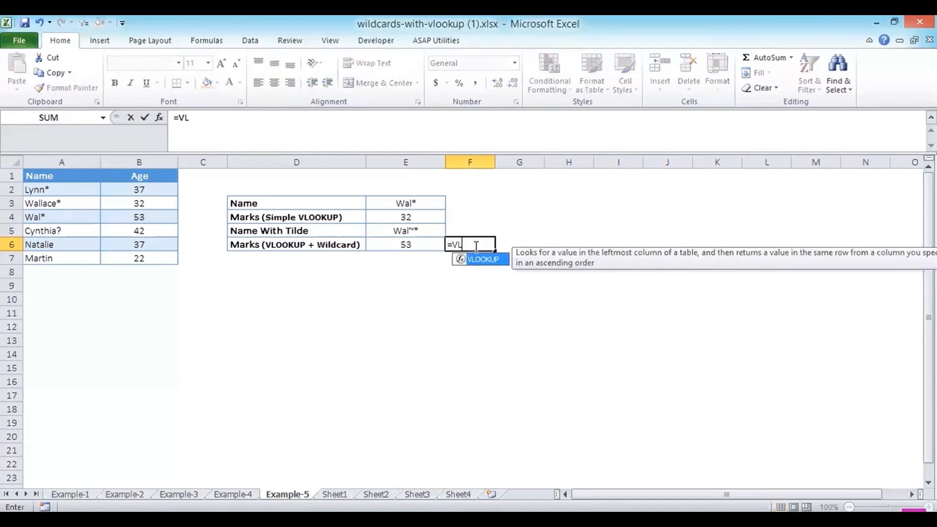
{"action": "double_click", "coordinate": [483, 259]}
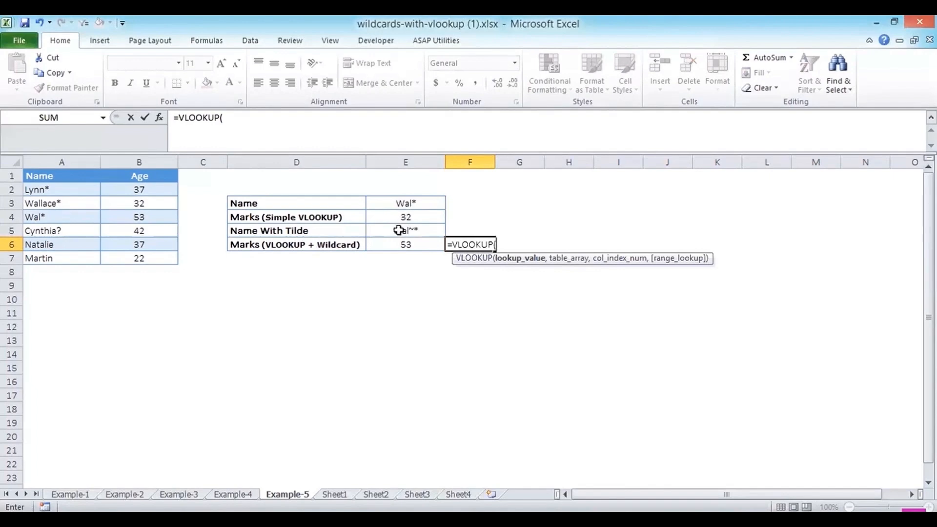
{"action": "key", "text": "Escape"}
{"action": "key", "text": "Left"}
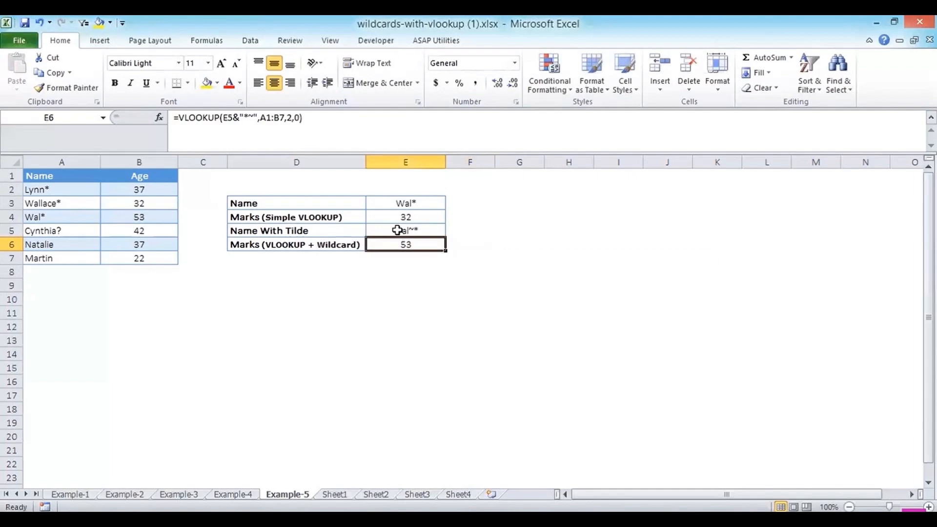
- Begin a VLOOKUP formula in F6 with E3 as the lookup value
{"action": "key", "text": "Right"}
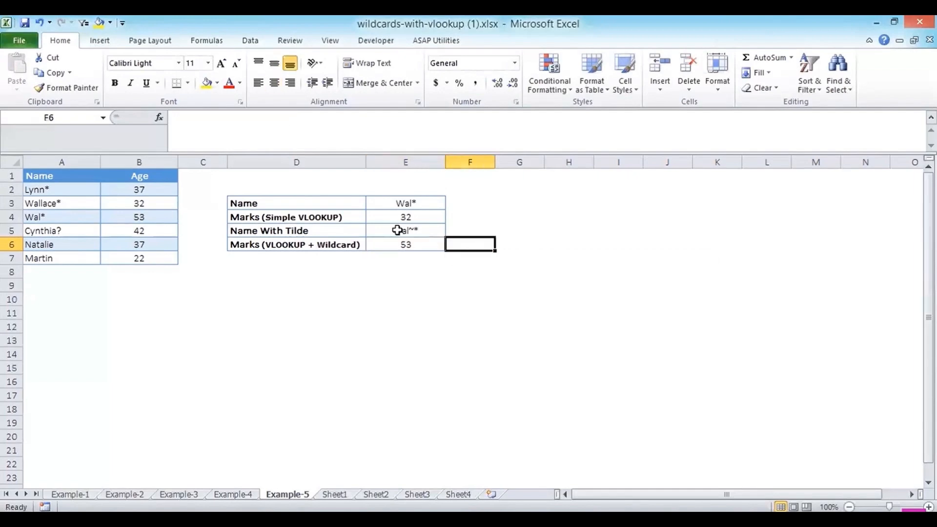
{"action": "type", "text": "=VL"}
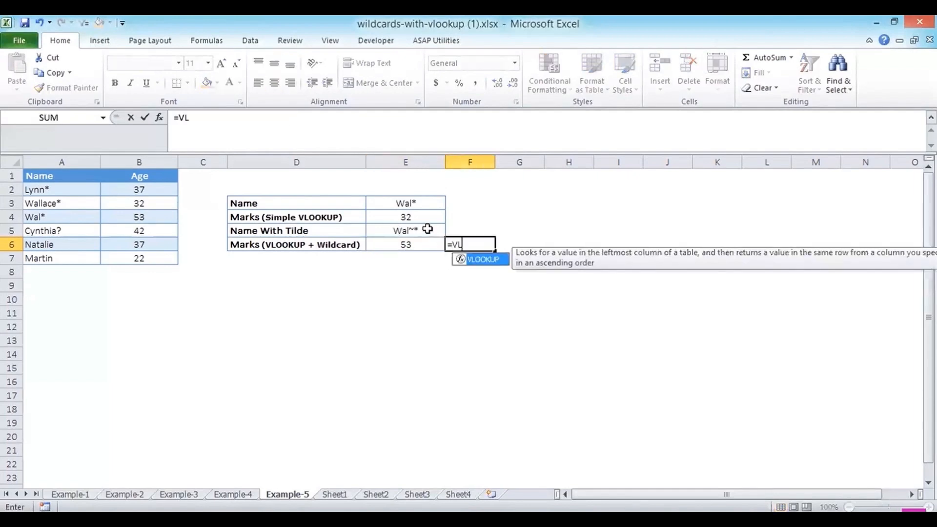
{"action": "double_click", "coordinate": [488, 260]}
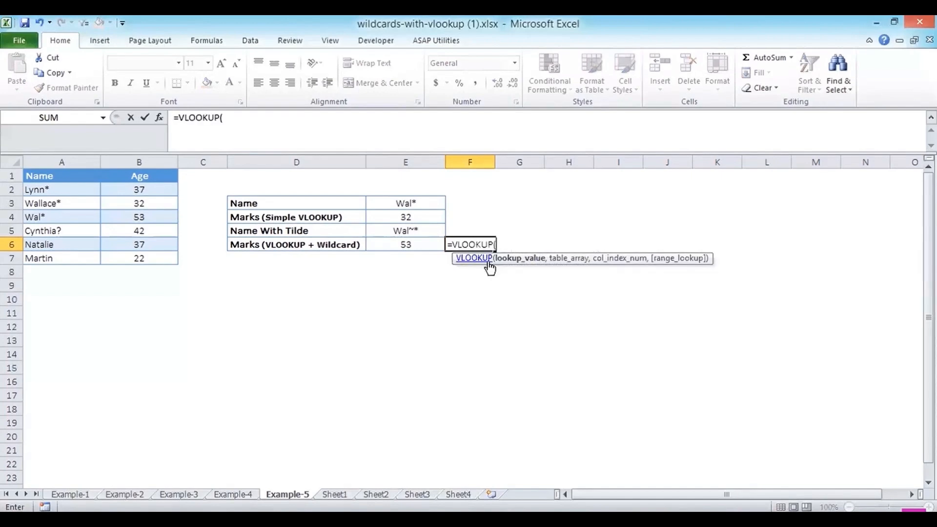
{"action": "left_click", "coordinate": [419, 203]}
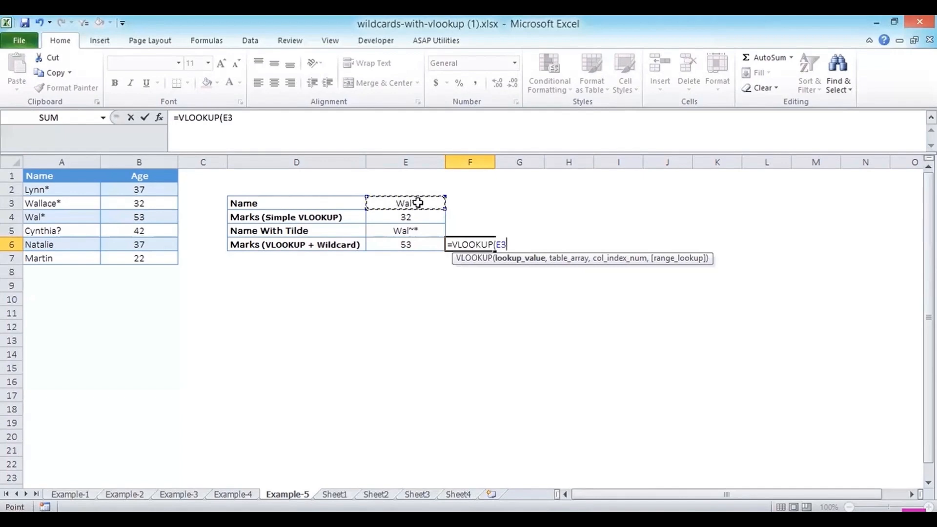
{"action": "type", "text": ","}
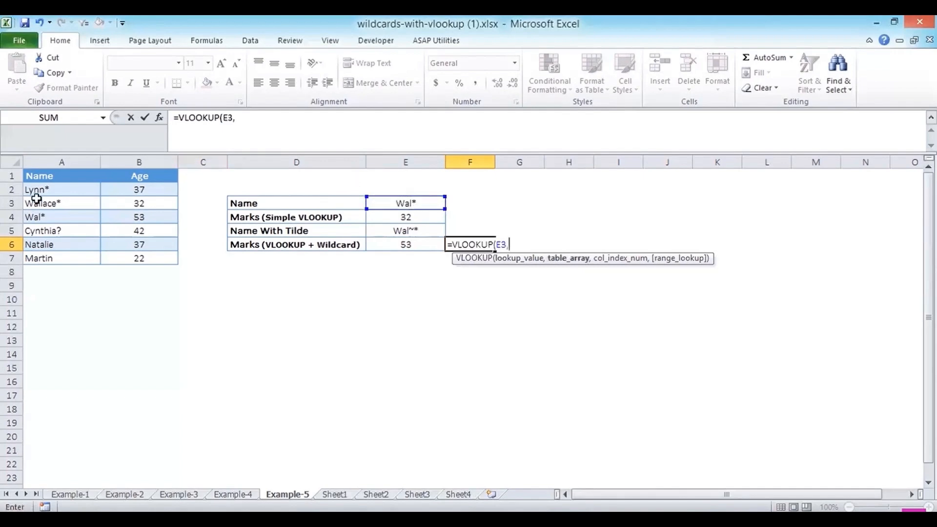
{"action": "left_click_drag", "start_coordinate": [52, 182], "coordinate": [134, 254]}
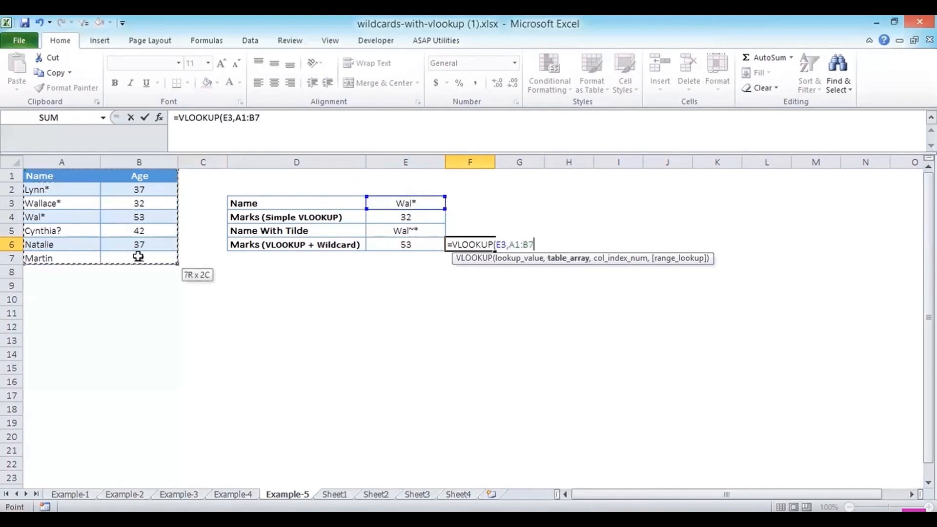
{"action": "left_click", "coordinate": [138, 256]}
{"action": "type", "text": ","}
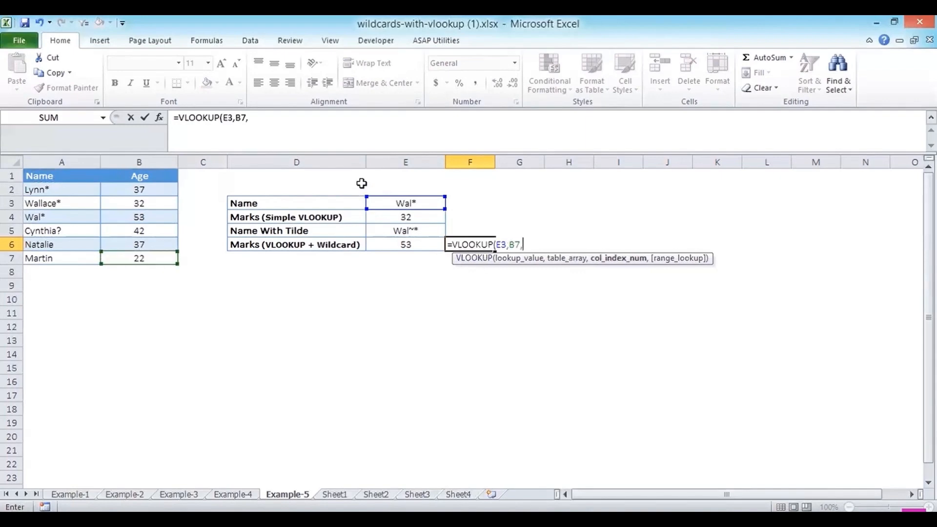
{"action": "key", "text": "BackSpace"}
{"action": "key", "text": "BackSpace"}
{"action": "key", "text": "BackSpace"}
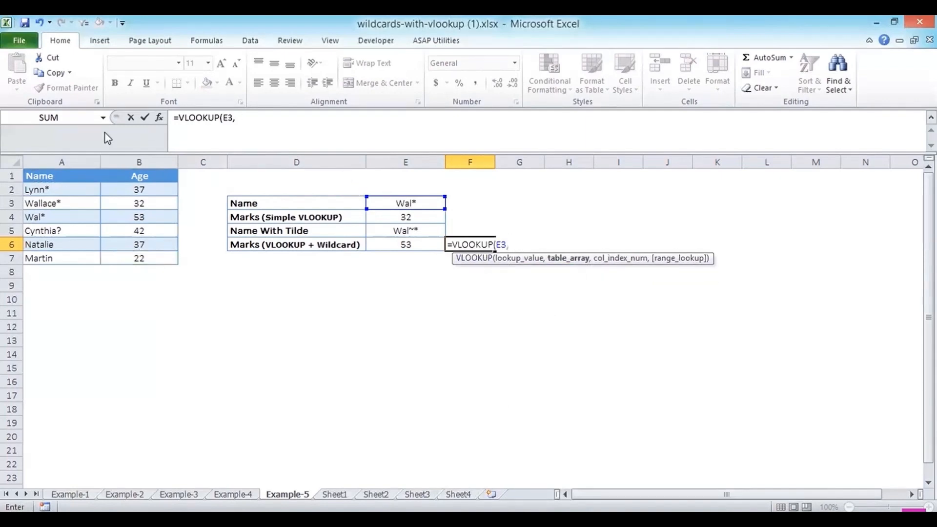
- Complete the VLOOKUP in F6 with table range A1:B7, column index 2 and FALSE for an exact match
{"action": "left_click_drag", "start_coordinate": [61, 172], "coordinate": [152, 263]}
{"action": "type", "text": ",2,"}
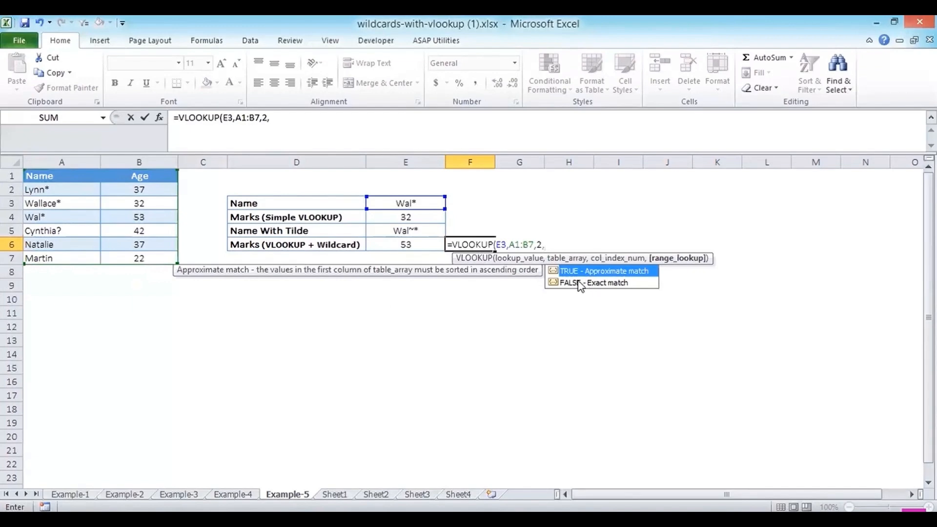
{"action": "double_click", "coordinate": [582, 282]}
{"action": "key", "text": "Return"}
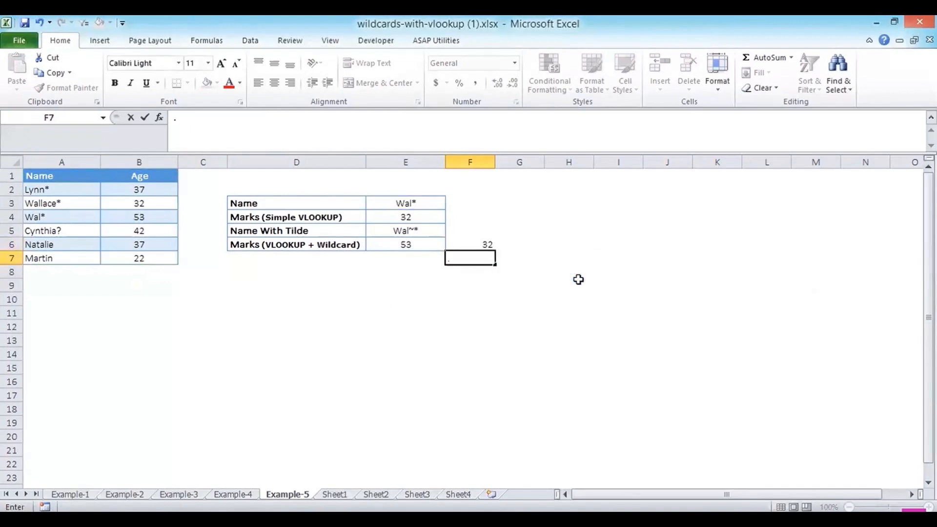
{"action": "key", "text": "BackSpace"}
{"action": "key", "text": "Right"}
{"action": "key", "text": "Right"}
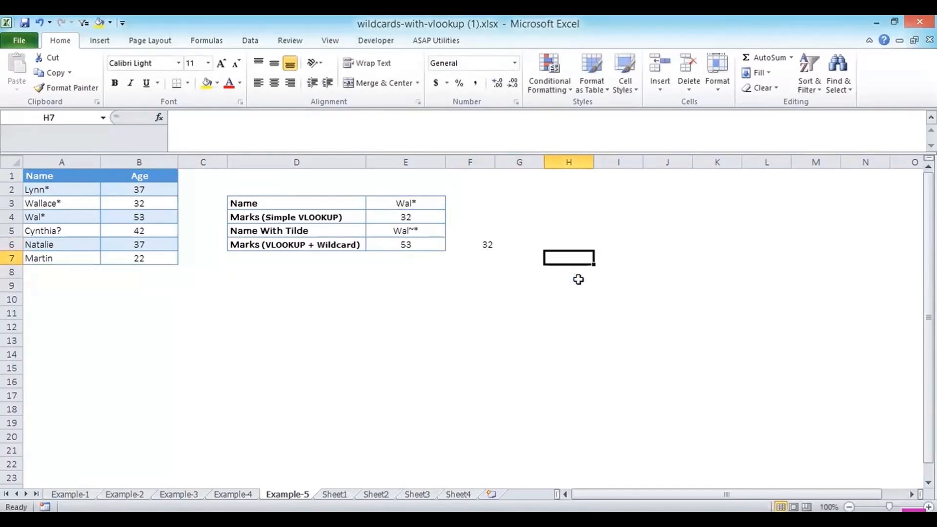
- Append the wildcard text with &"*~" to the E3 lookup value in the F6 formula
{"action": "key", "text": "Up"}
{"action": "key", "text": "Left"}
{"action": "key", "text": "Left"}
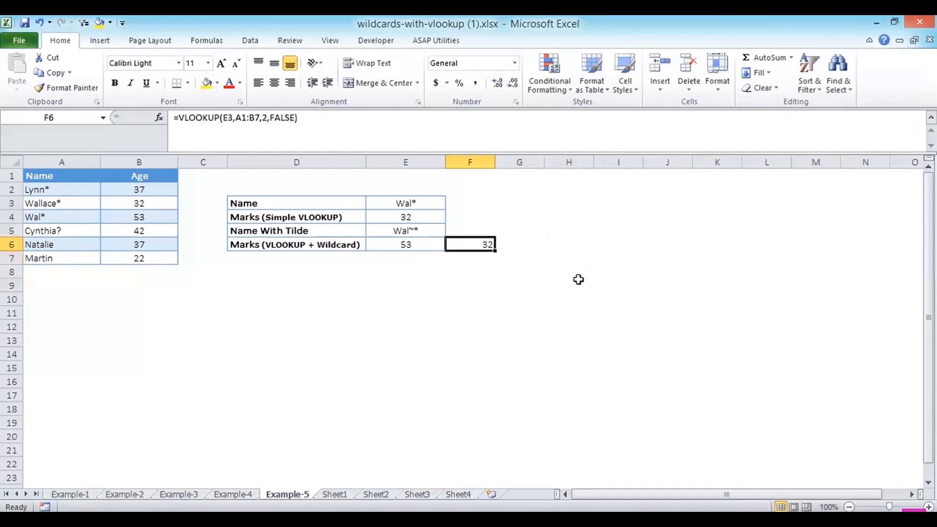
{"action": "left_click", "coordinate": [234, 118]}
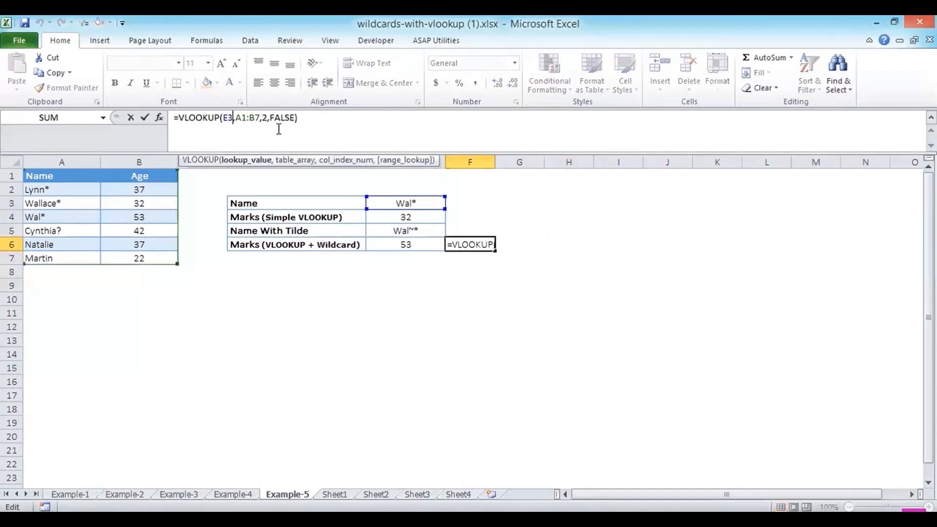
{"action": "type", "text": "&"}
{"action": "key", "text": "shift+End"}
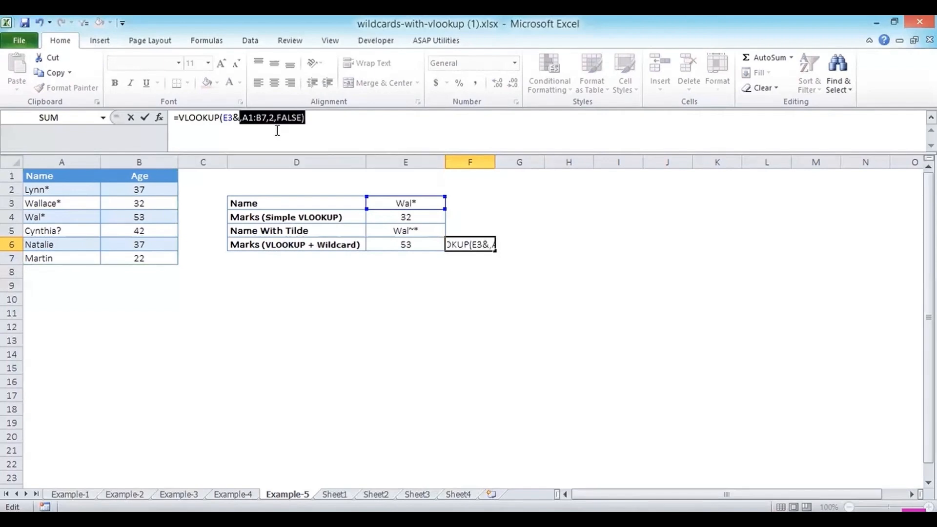
{"action": "key", "text": "End"}
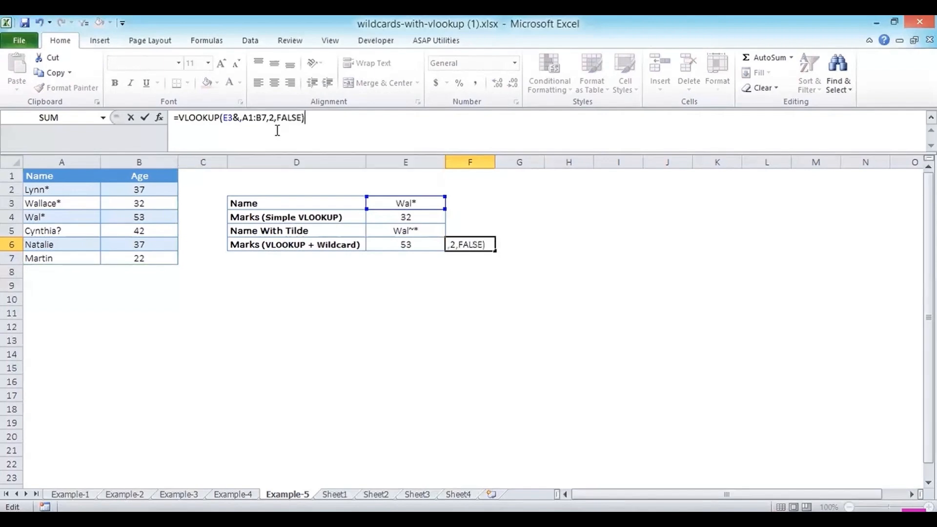
{"action": "left_click", "coordinate": [239, 120]}
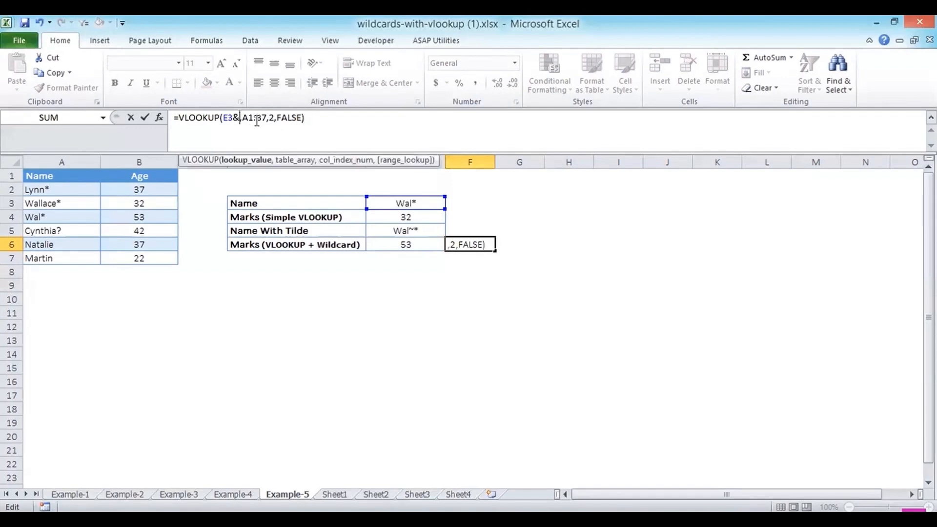
{"action": "type", "text": "\""}
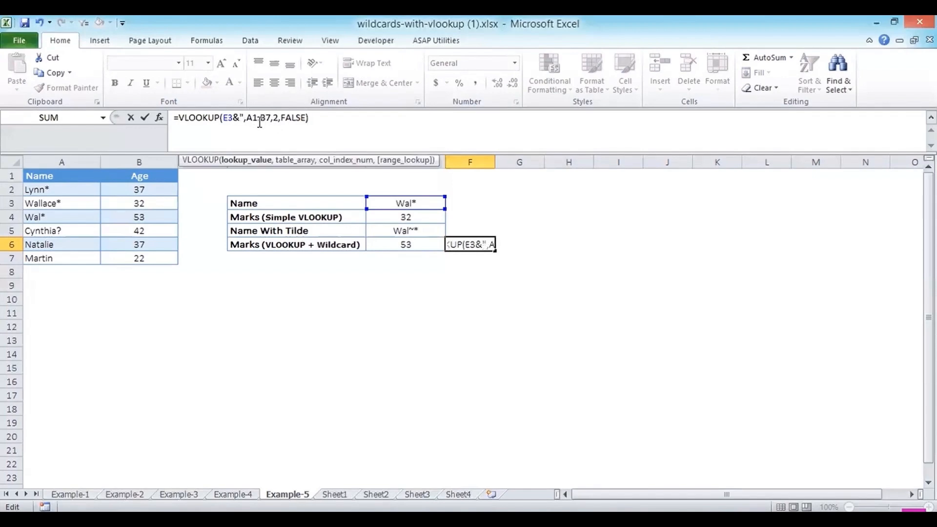
{"action": "type", "text": "*~"}
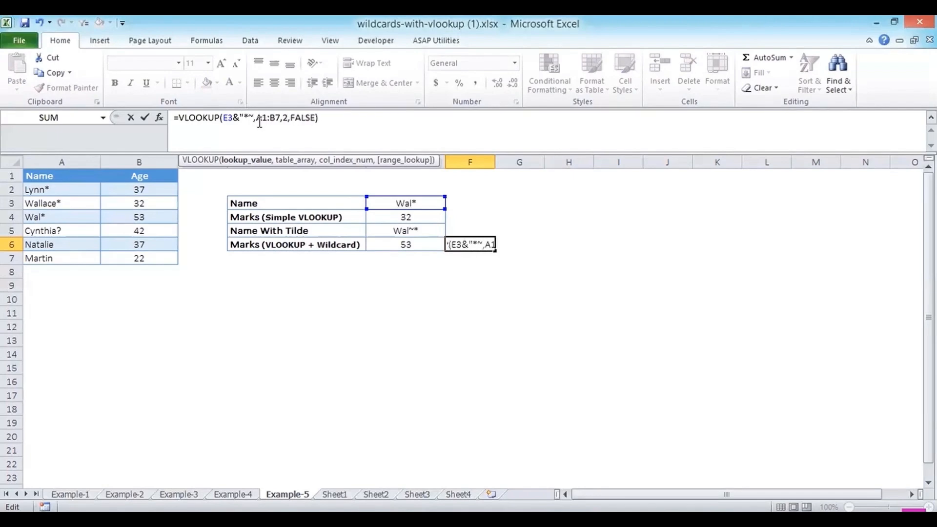
{"action": "type", "text": "\""}
{"action": "key", "text": "Return"}
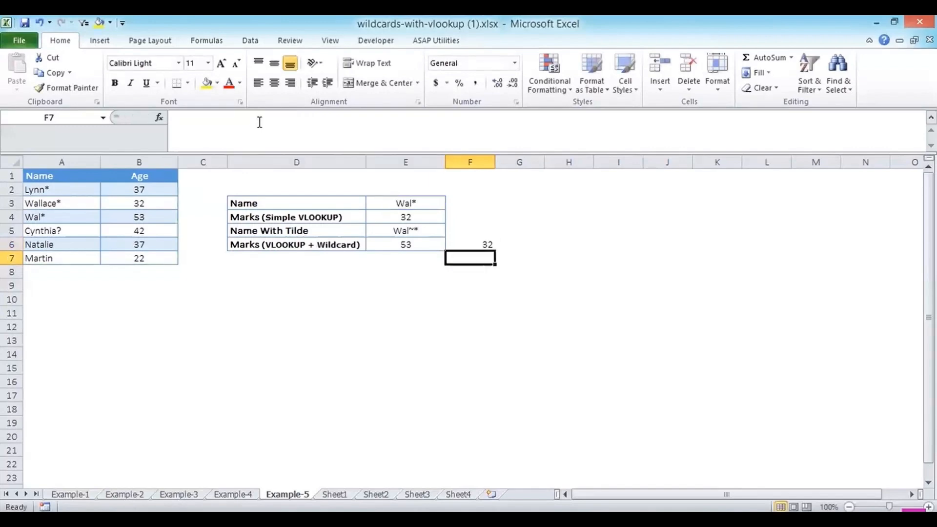
- Change the lookup reference in the F6 formula to E5, the name with the tilde
{"action": "key", "text": "Up"}
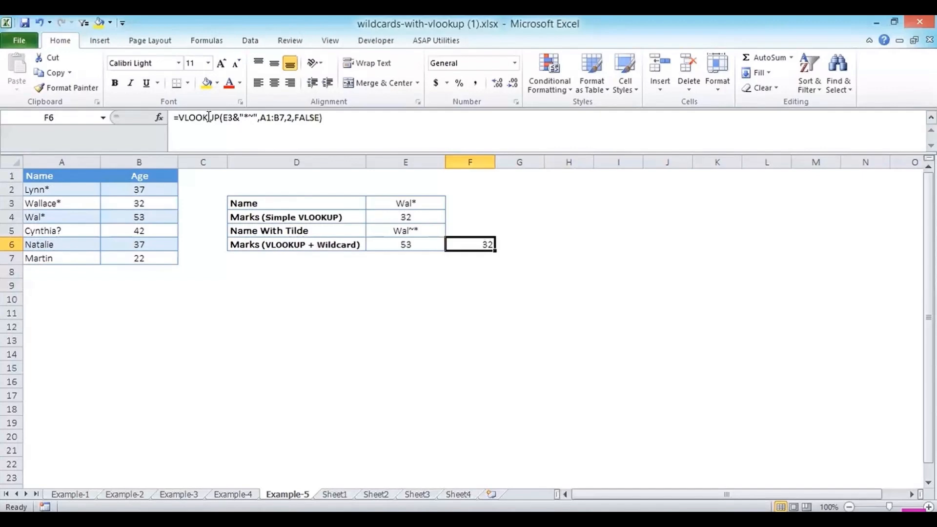
{"action": "left_click", "coordinate": [234, 117]}
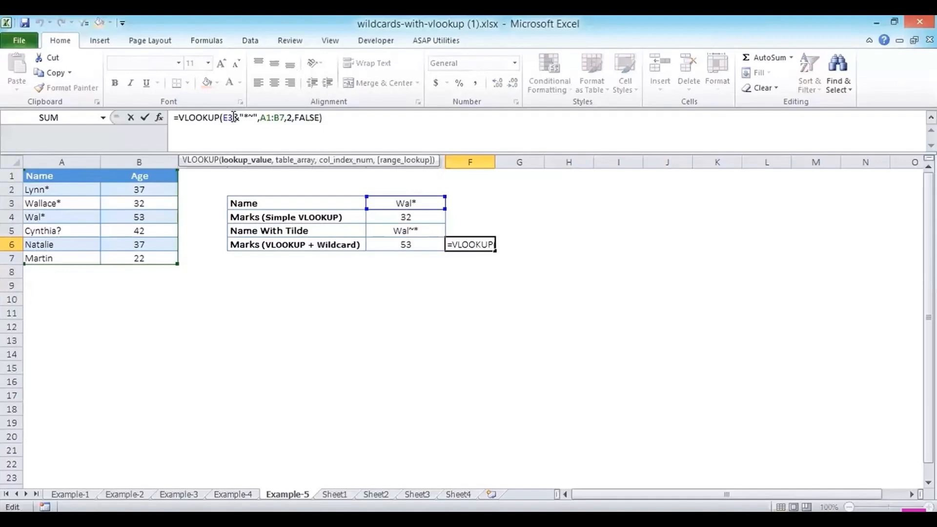
{"action": "key", "text": "BackSpace"}
{"action": "key", "text": "BackSpace"}
{"action": "type", "text": "E5"}
{"action": "key", "text": "Return"}
{"action": "key", "text": "Up"}
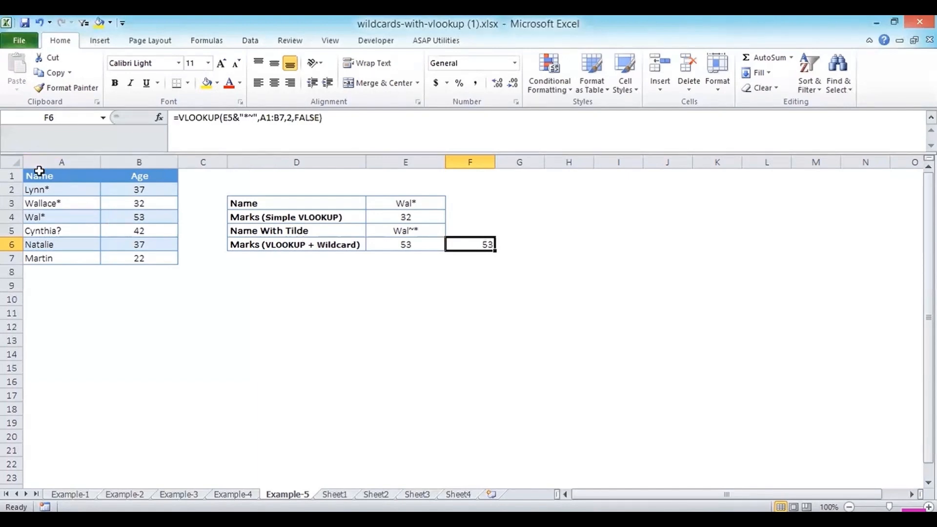
- Review the wildcard lookups on the Example-4, Example-3 and Example-2 sheets
{"action": "left_click", "coordinate": [233, 495]}
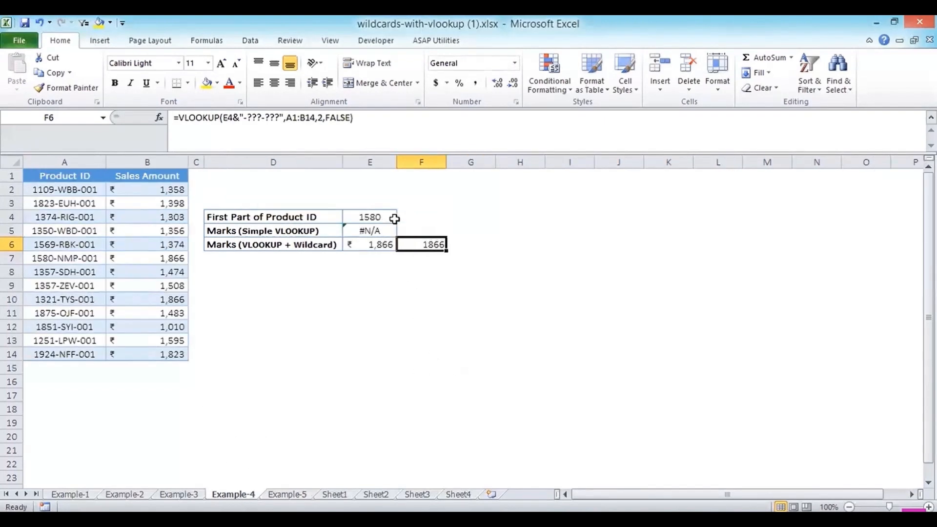
{"action": "left_click", "coordinate": [179, 495]}
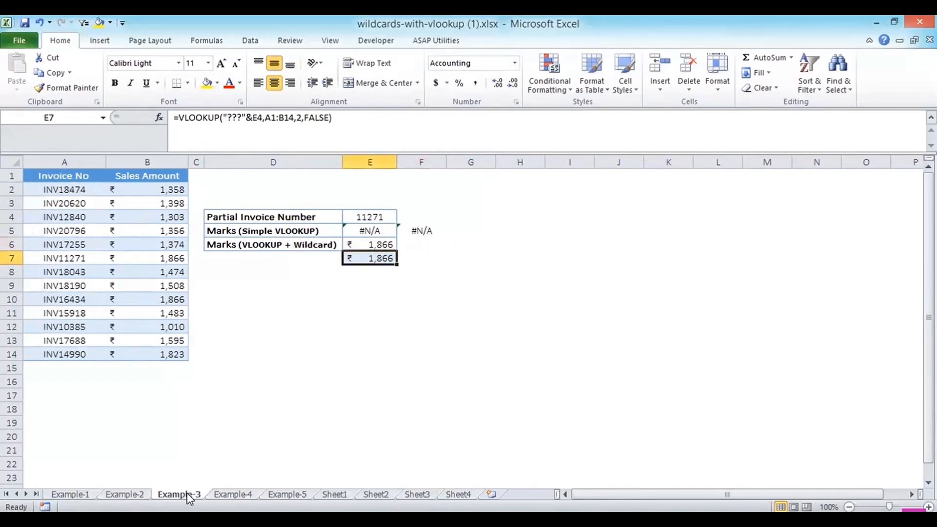
{"action": "left_click", "coordinate": [125, 496]}
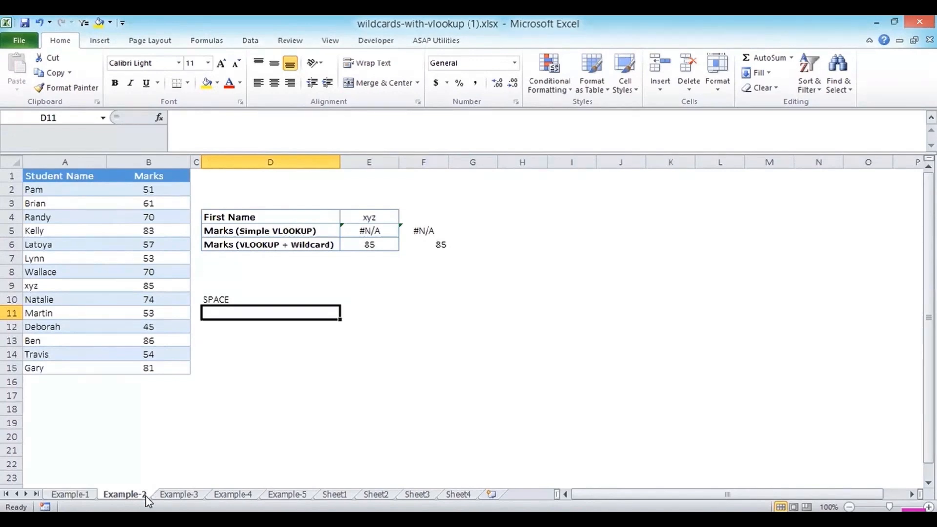
- Create a conditional formatting rule on sales amounts B2:B14 of Example-3 for cell values equal to $E$6
{"action": "left_click", "coordinate": [184, 494]}
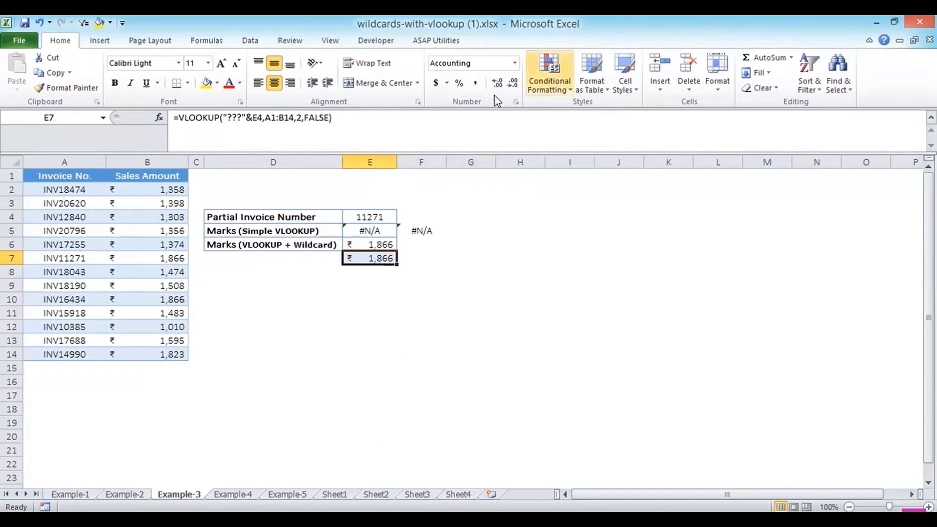
{"action": "left_click_drag", "start_coordinate": [164, 192], "coordinate": [168, 354]}
{"action": "left_click", "coordinate": [550, 78]}
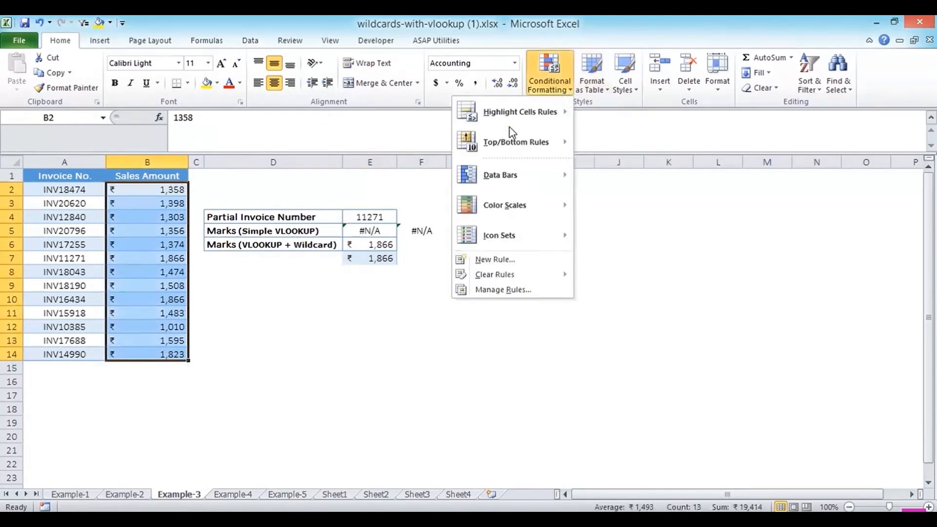
{"action": "mouse_move", "coordinate": [510, 121]}
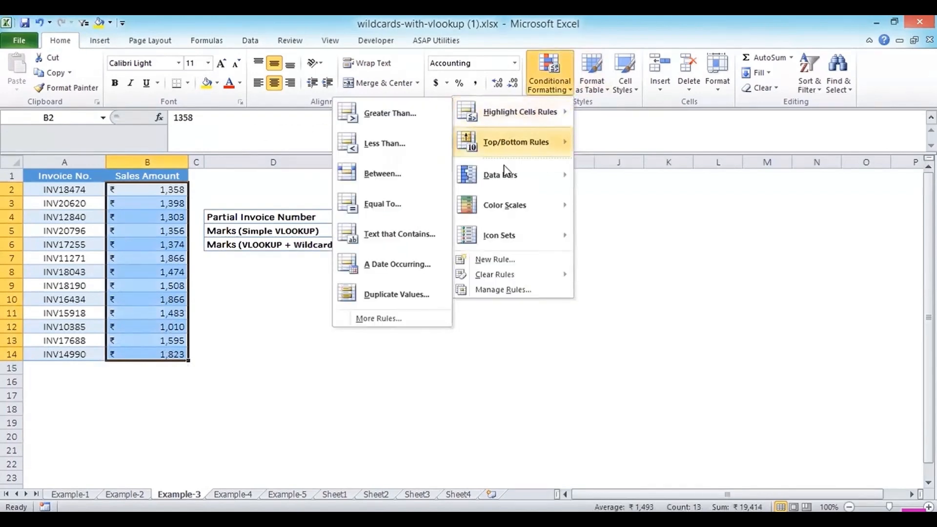
{"action": "left_click", "coordinate": [495, 254]}
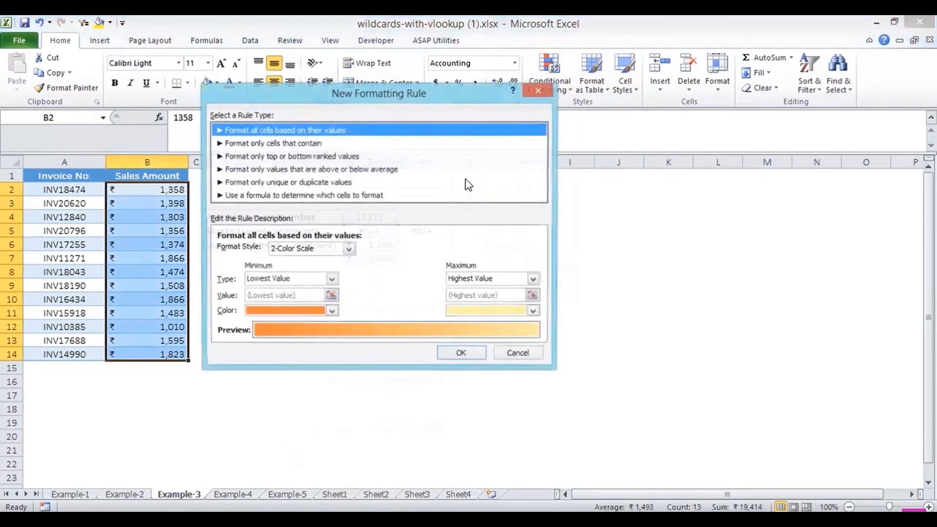
{"action": "left_click", "coordinate": [289, 144]}
{"action": "left_click", "coordinate": [328, 252]}
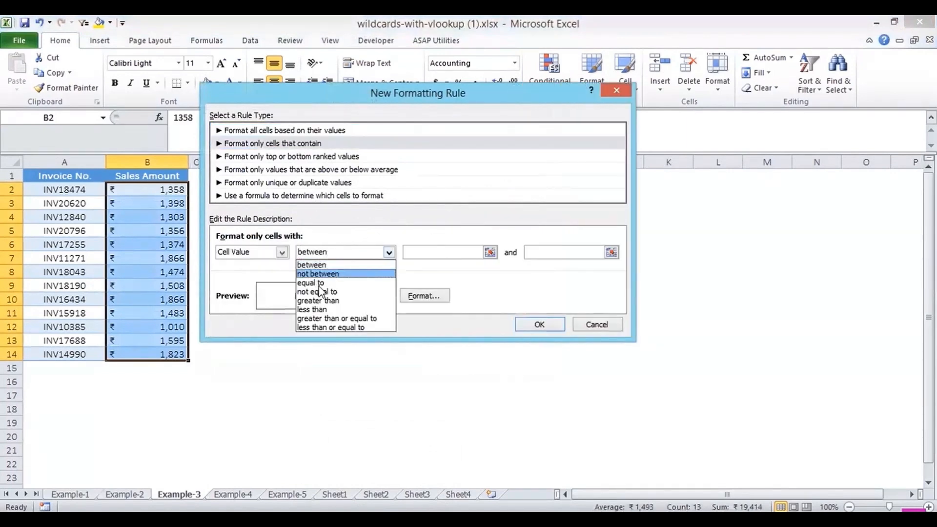
{"action": "left_click", "coordinate": [315, 282]}
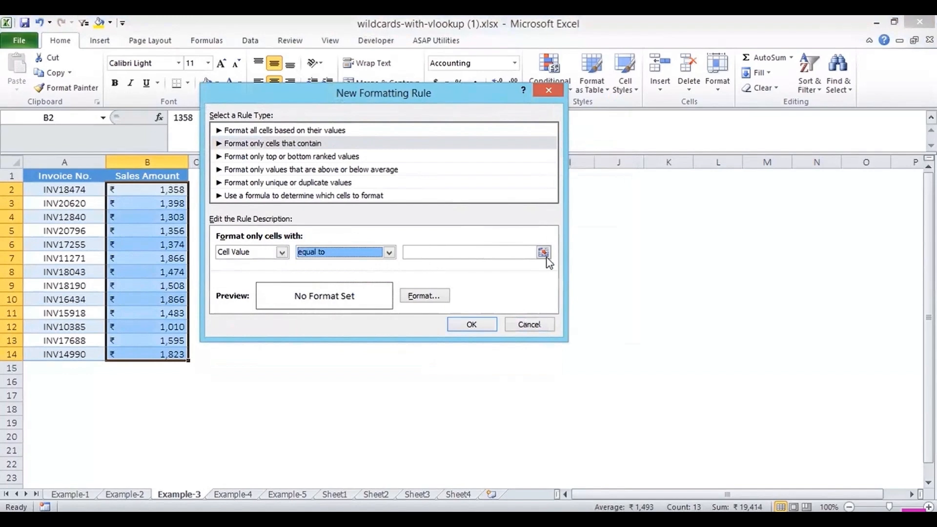
{"action": "left_click", "coordinate": [544, 252]}
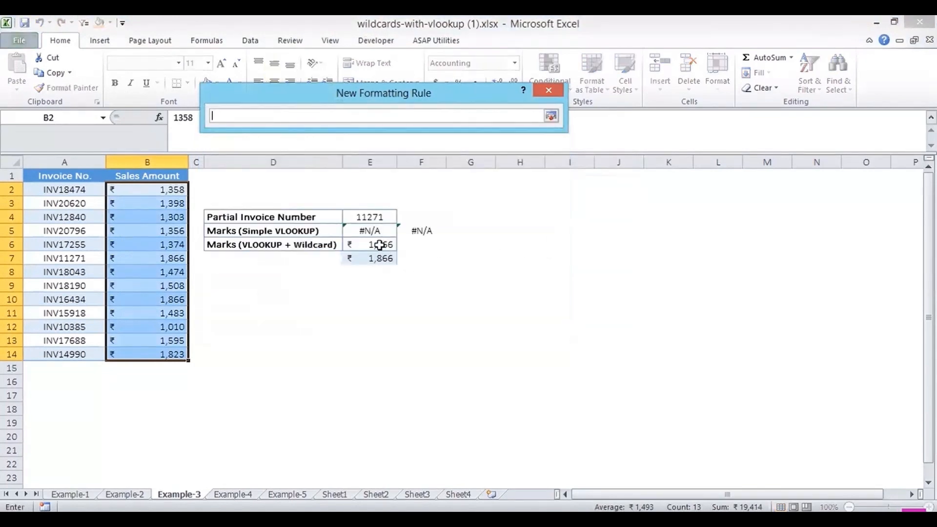
{"action": "left_click", "coordinate": [379, 245]}
{"action": "key", "text": "Return"}
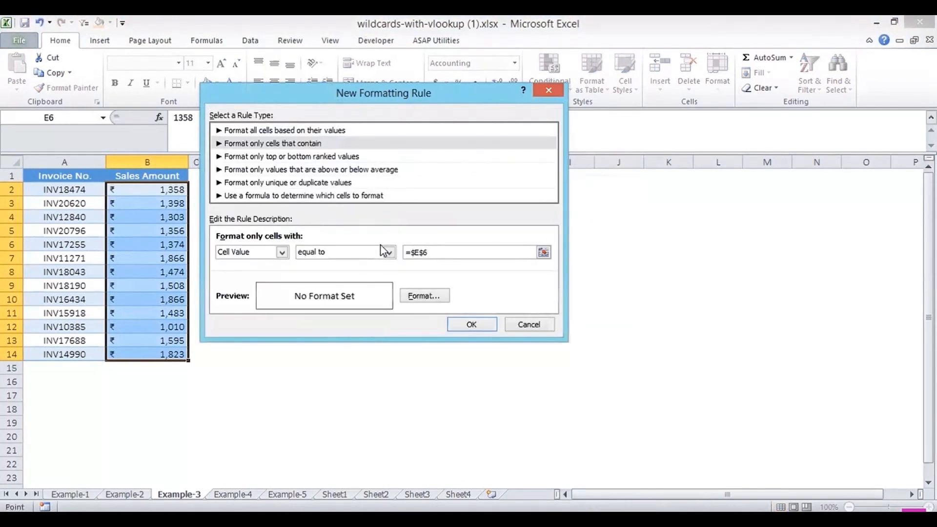
- Give the rule's matching cells a red background fill and apply the rule
{"action": "left_click", "coordinate": [423, 296]}
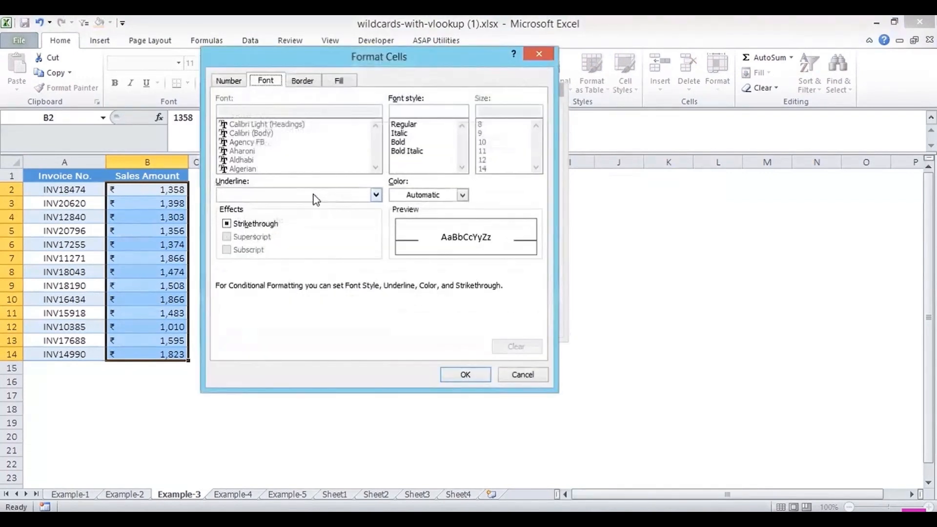
{"action": "left_click", "coordinate": [340, 80]}
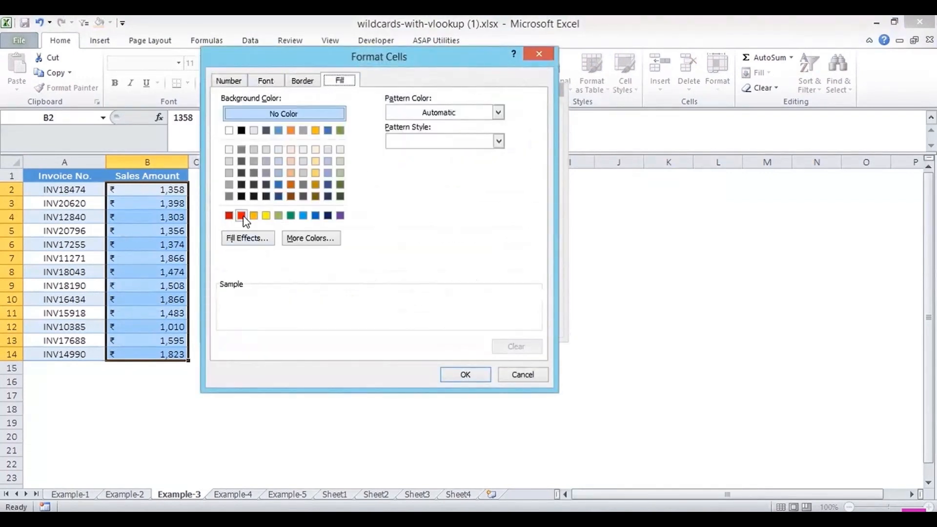
{"action": "left_click", "coordinate": [241, 215]}
{"action": "left_click", "coordinate": [465, 374]}
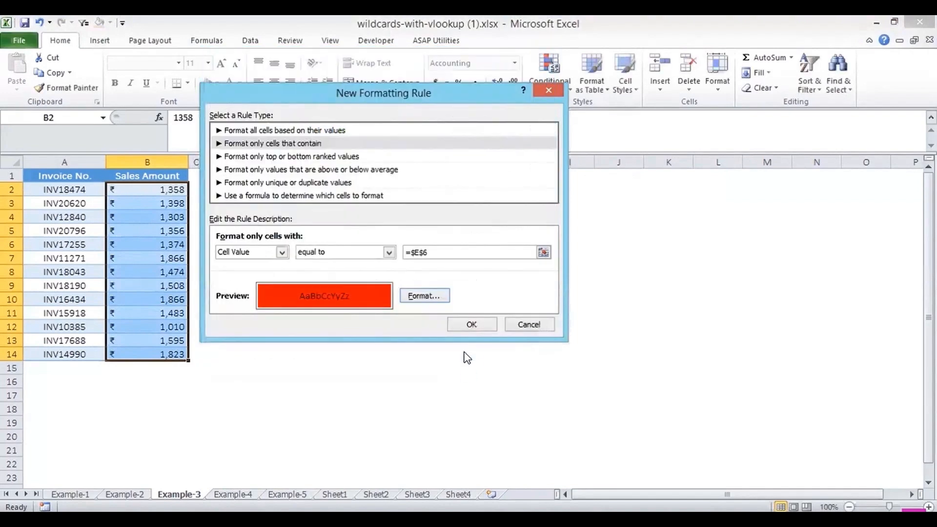
{"action": "left_click", "coordinate": [472, 324]}
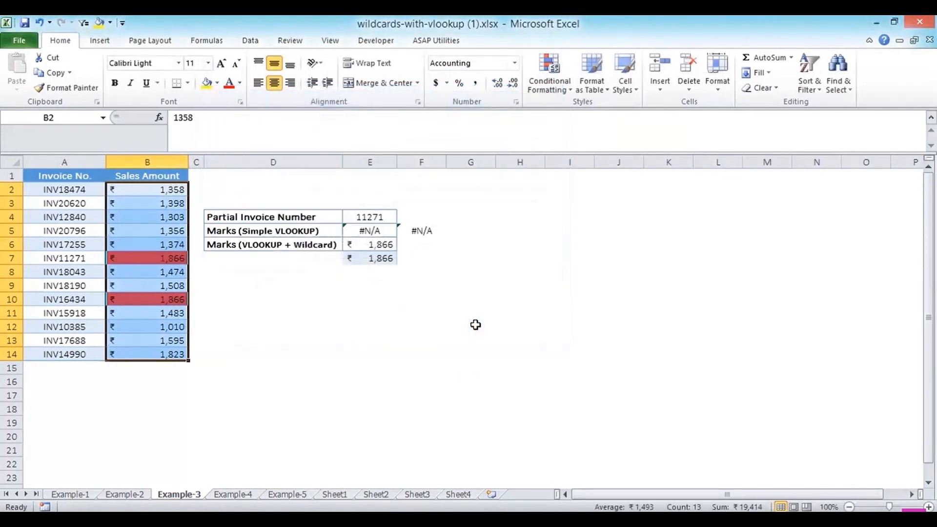
- Examine the invoice numbers in column A beside the highlighted sales amounts
{"action": "key", "text": "Left"}
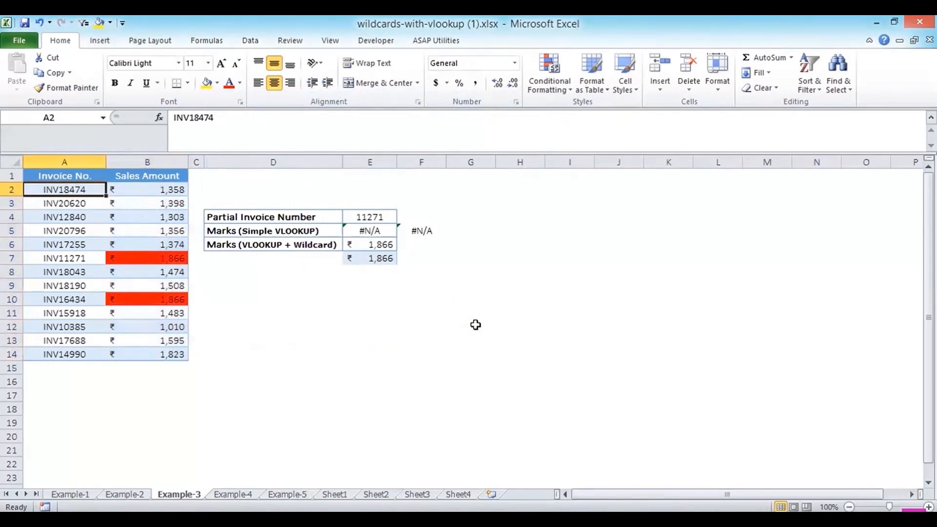
{"action": "key", "text": "Down"}
{"action": "key", "text": "Down"}
{"action": "key", "text": "Down"}
{"action": "key", "text": "Down"}
{"action": "key", "text": "Down"}
{"action": "key", "text": "Down"}
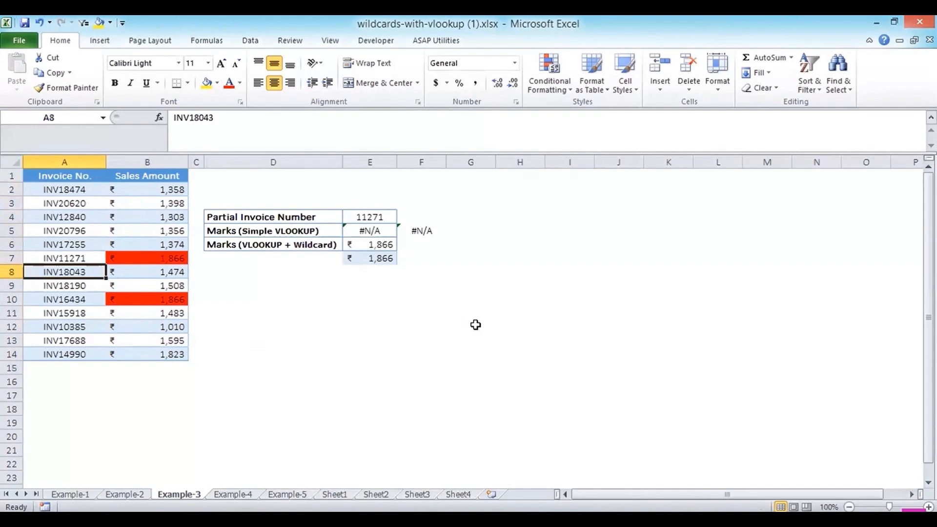
{"action": "key", "text": "Up"}
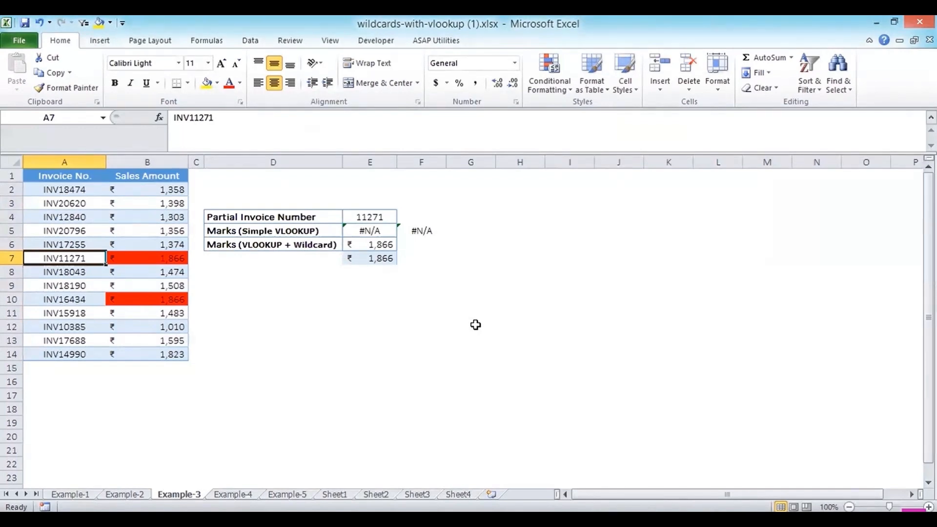
- Format the wildcard VLOOKUP result in E6 of the Example-1 sheet with the Accounting number format
{"action": "left_click", "coordinate": [122, 494]}
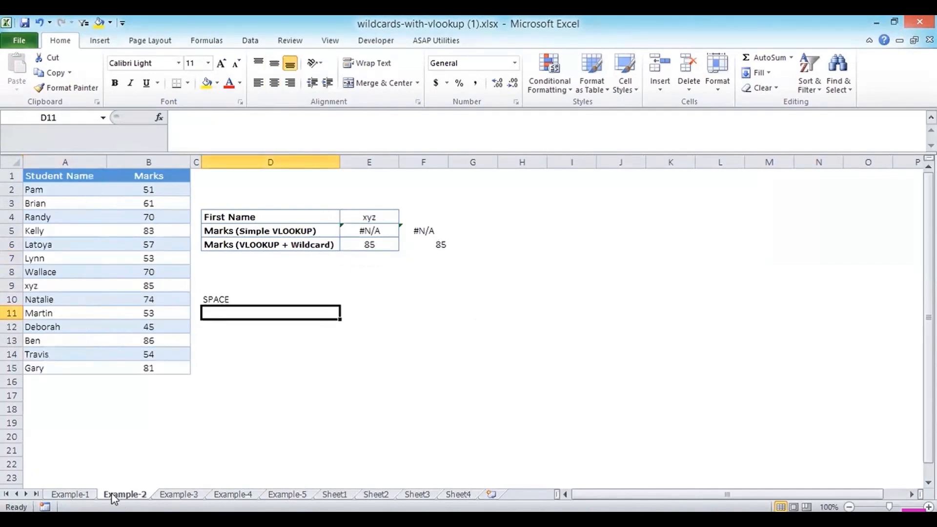
{"action": "left_click", "coordinate": [69, 494]}
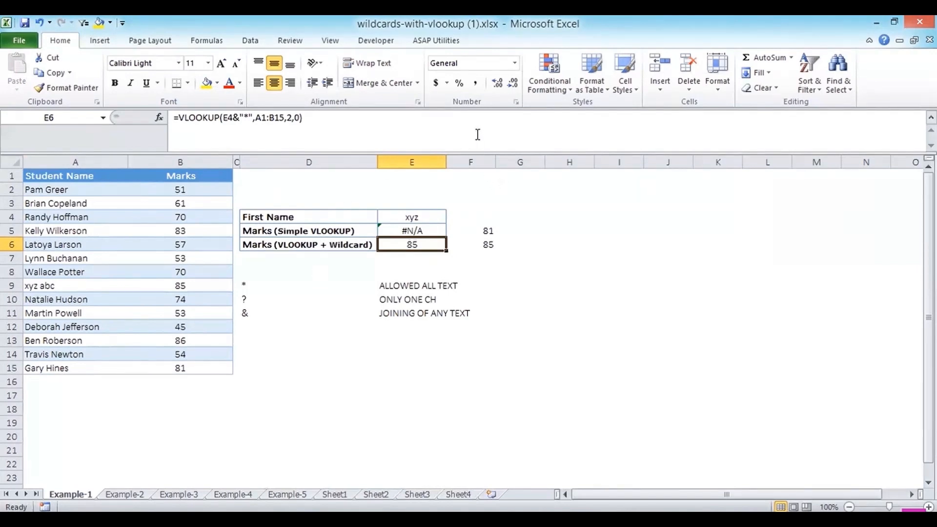
{"action": "left_click", "coordinate": [514, 63]}
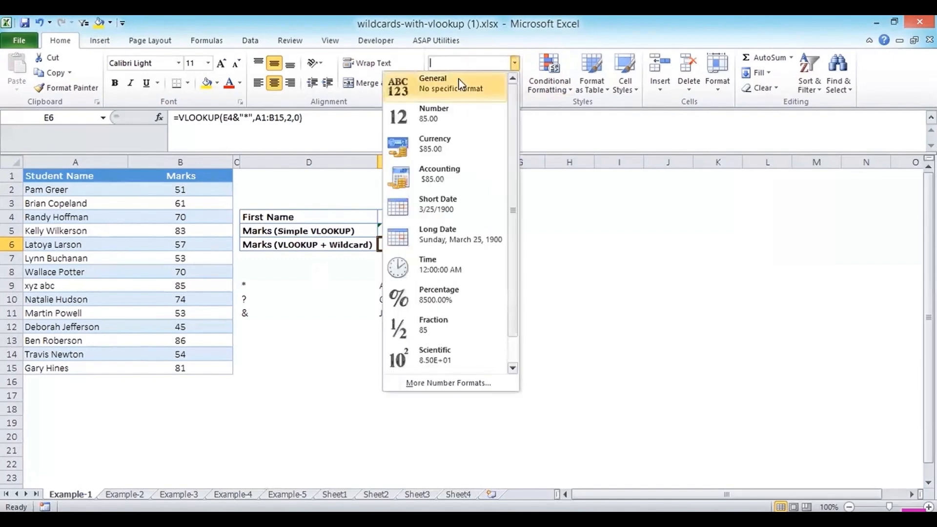
{"action": "left_click", "coordinate": [450, 177]}
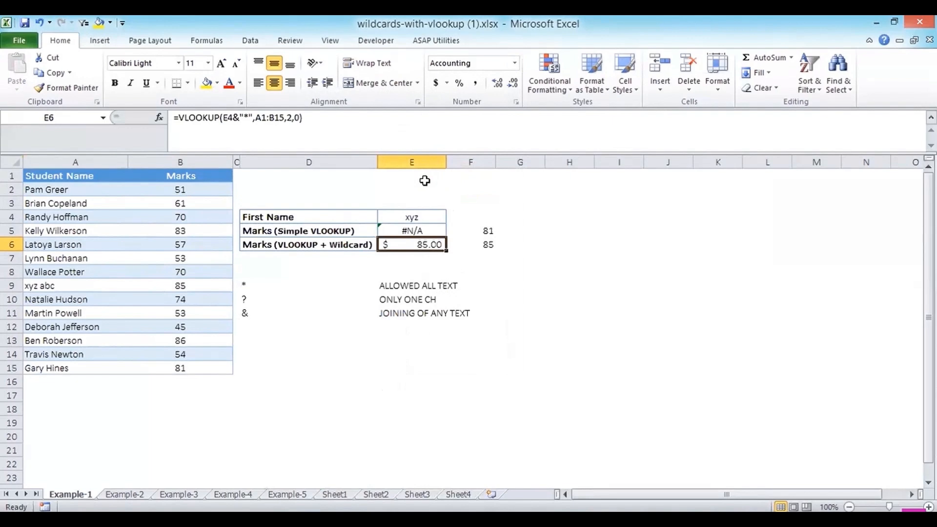
- Browse the currency symbols available for the Accounting format of E6, then close the format settings without changes
{"action": "left_click", "coordinate": [514, 63]}
{"action": "left_click", "coordinate": [429, 386]}
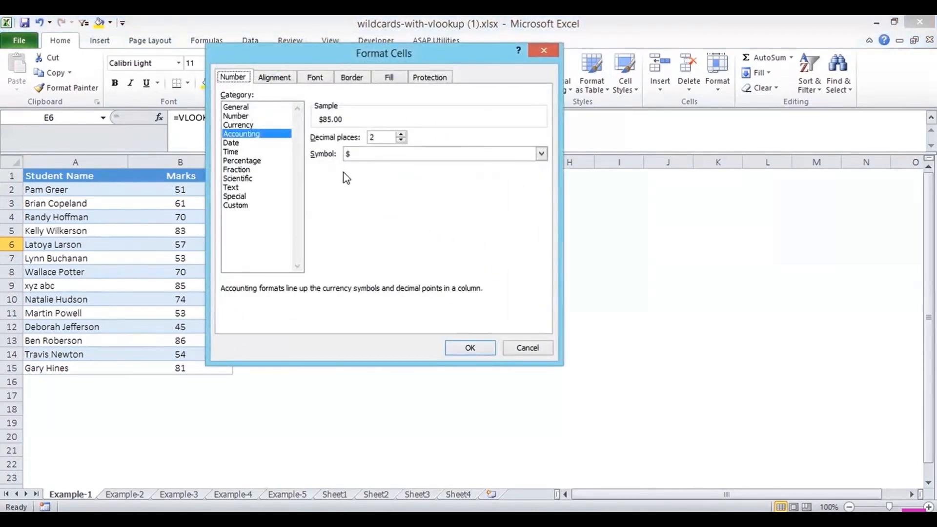
{"action": "left_click", "coordinate": [396, 155]}
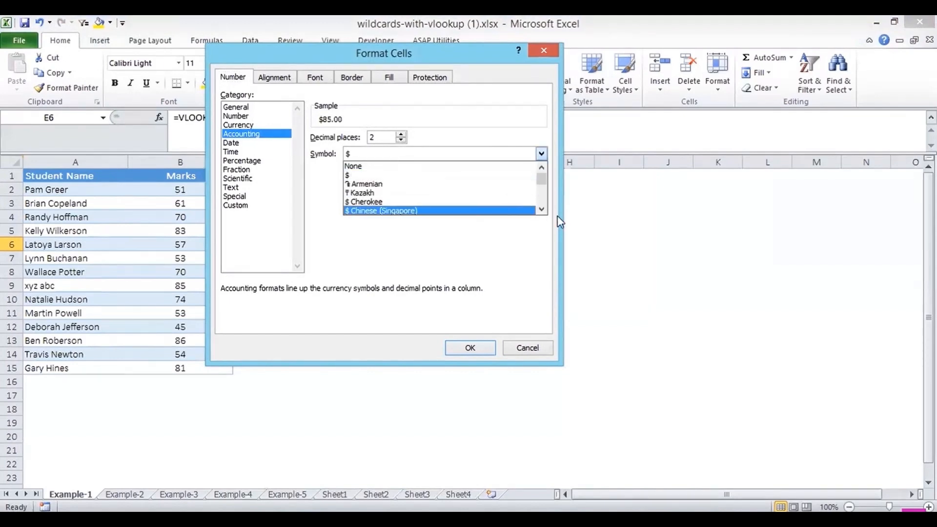
{"action": "double_click", "coordinate": [542, 210]}
{"action": "left_click", "coordinate": [542, 210]}
{"action": "left_click", "coordinate": [542, 210]}
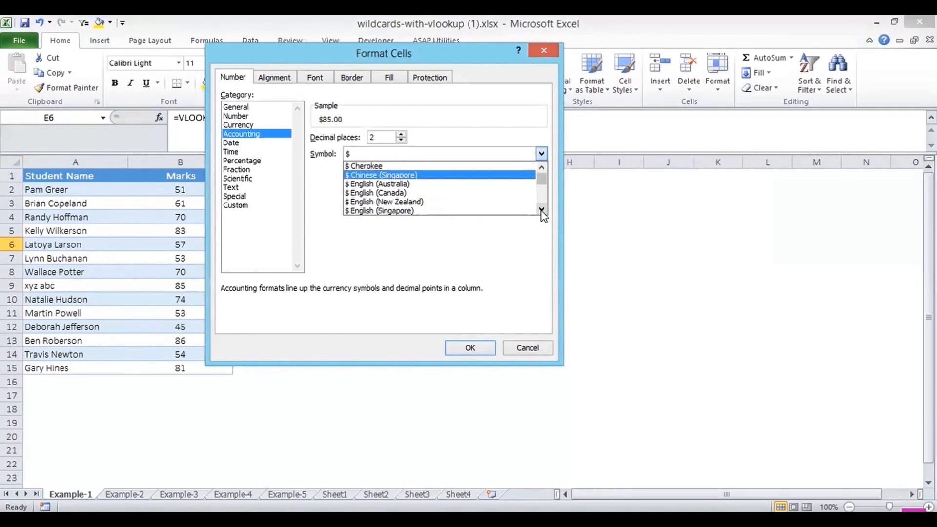
{"action": "double_click", "coordinate": [542, 210]}
{"action": "left_click", "coordinate": [542, 210]}
{"action": "left_click", "coordinate": [542, 210]}
{"action": "left_click", "coordinate": [541, 210]}
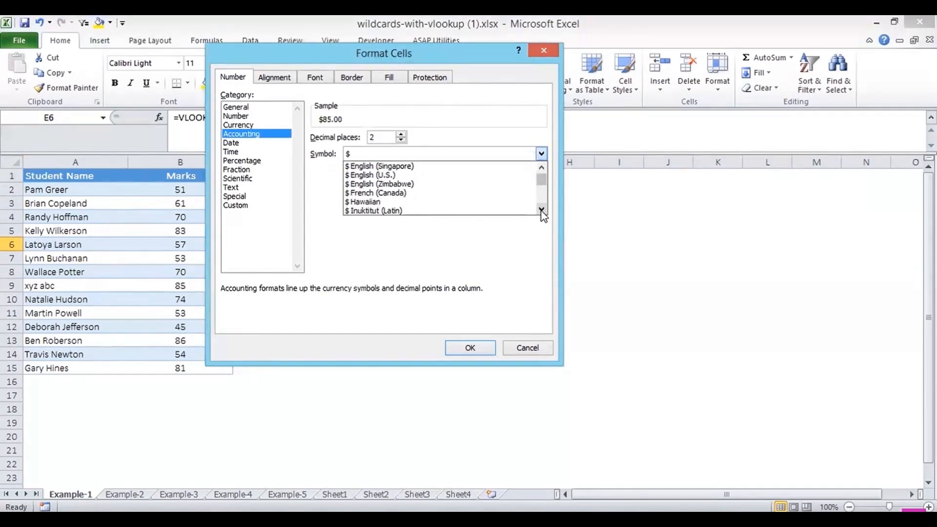
{"action": "double_click", "coordinate": [542, 210]}
{"action": "left_click", "coordinate": [541, 210]}
{"action": "left_click", "coordinate": [542, 210]}
{"action": "double_click", "coordinate": [542, 210]}
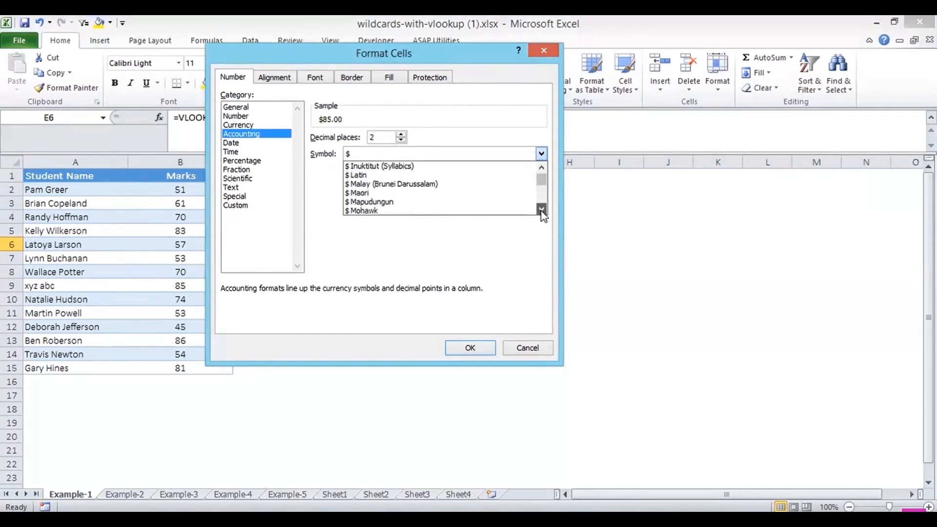
{"action": "double_click", "coordinate": [542, 210]}
{"action": "left_click", "coordinate": [542, 210]}
{"action": "triple_click", "coordinate": [541, 210]}
{"action": "double_click", "coordinate": [542, 210]}
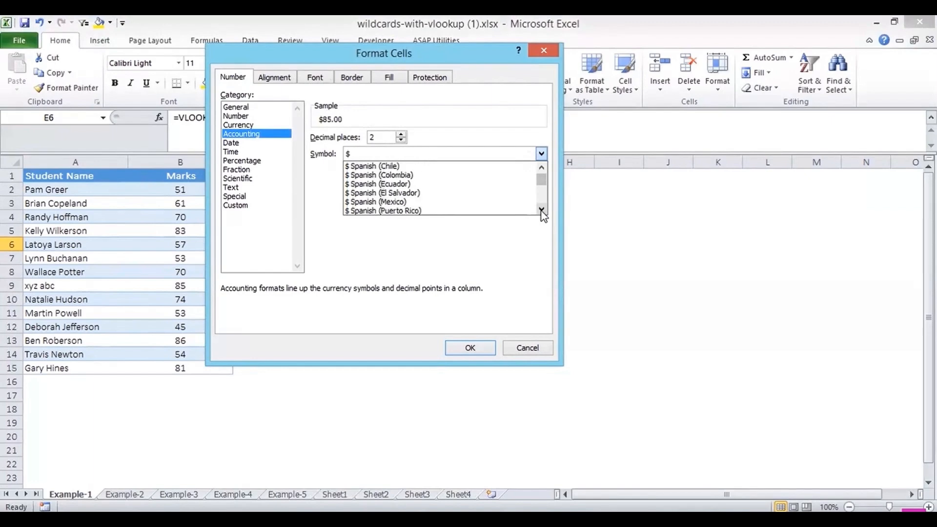
{"action": "triple_click", "coordinate": [542, 210]}
{"action": "double_click", "coordinate": [542, 210]}
{"action": "left_click", "coordinate": [542, 210]}
{"action": "double_click", "coordinate": [541, 210]}
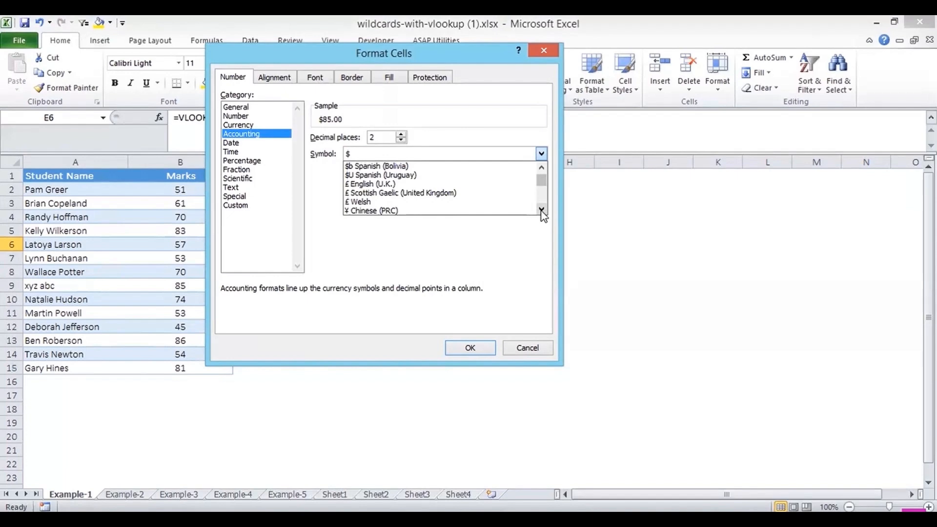
{"action": "triple_click", "coordinate": [541, 210]}
{"action": "double_click", "coordinate": [542, 210]}
{"action": "double_click", "coordinate": [542, 210]}
{"action": "double_click", "coordinate": [541, 210]}
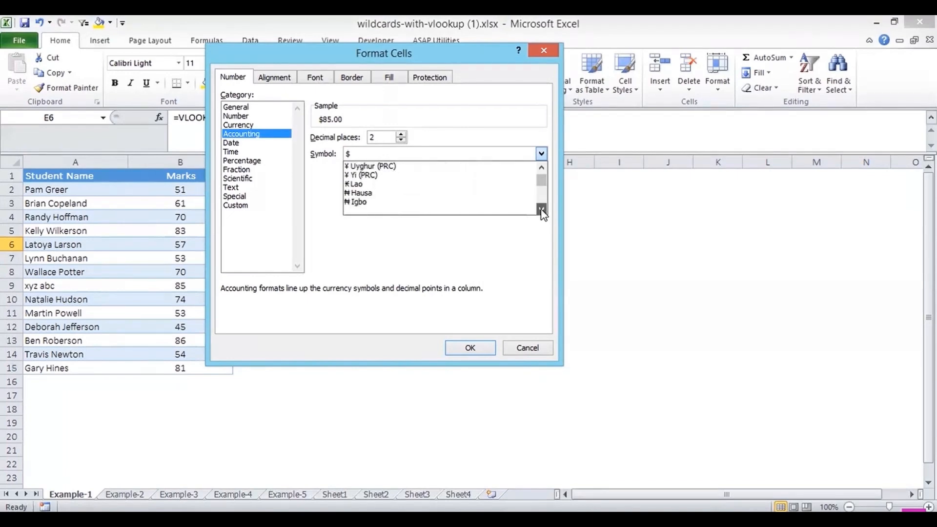
{"action": "double_click", "coordinate": [541, 210]}
{"action": "triple_click", "coordinate": [542, 210]}
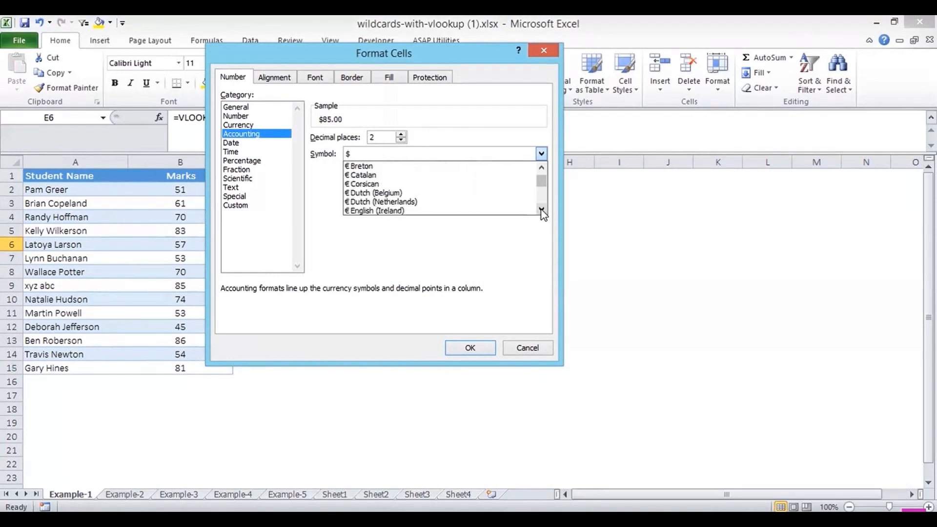
{"action": "triple_click", "coordinate": [542, 210]}
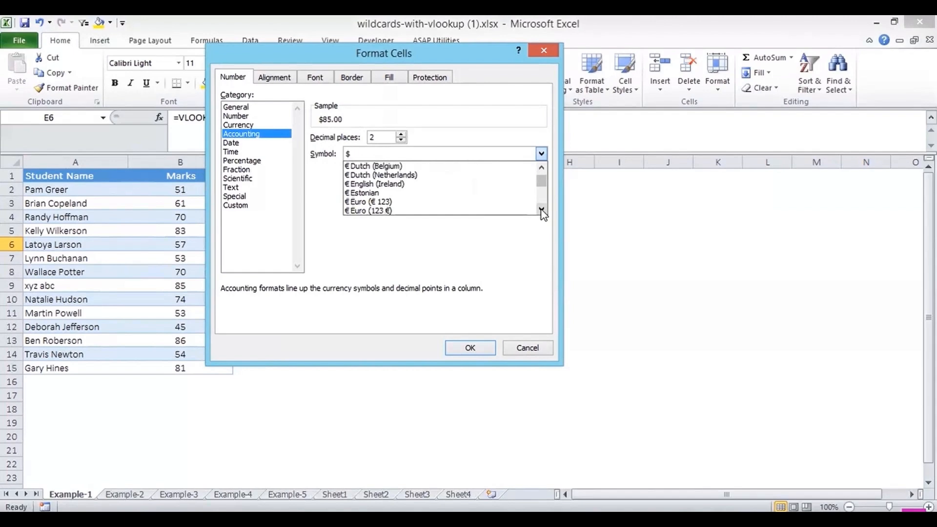
{"action": "left_click", "coordinate": [542, 210]}
{"action": "triple_click", "coordinate": [542, 210]}
{"action": "triple_click", "coordinate": [542, 209]}
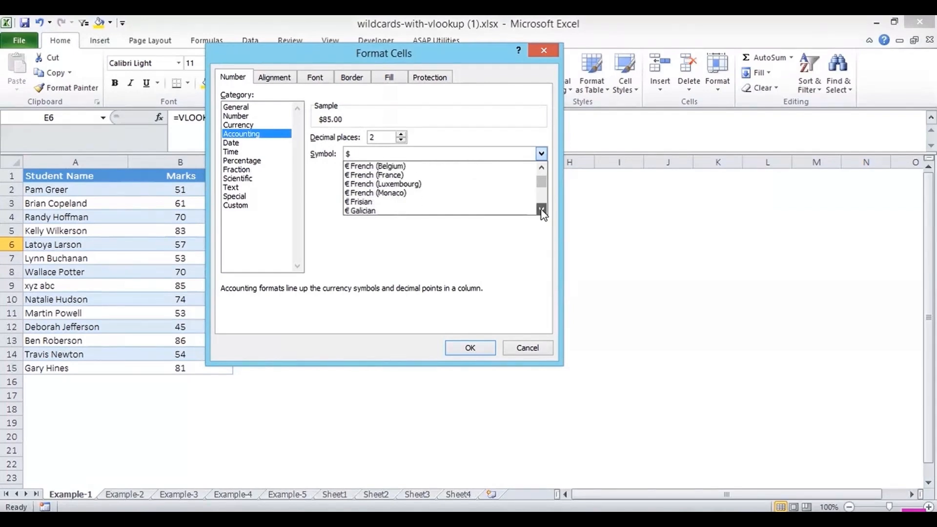
{"action": "double_click", "coordinate": [542, 209]}
{"action": "triple_click", "coordinate": [542, 210]}
{"action": "double_click", "coordinate": [542, 210]}
{"action": "double_click", "coordinate": [542, 210]}
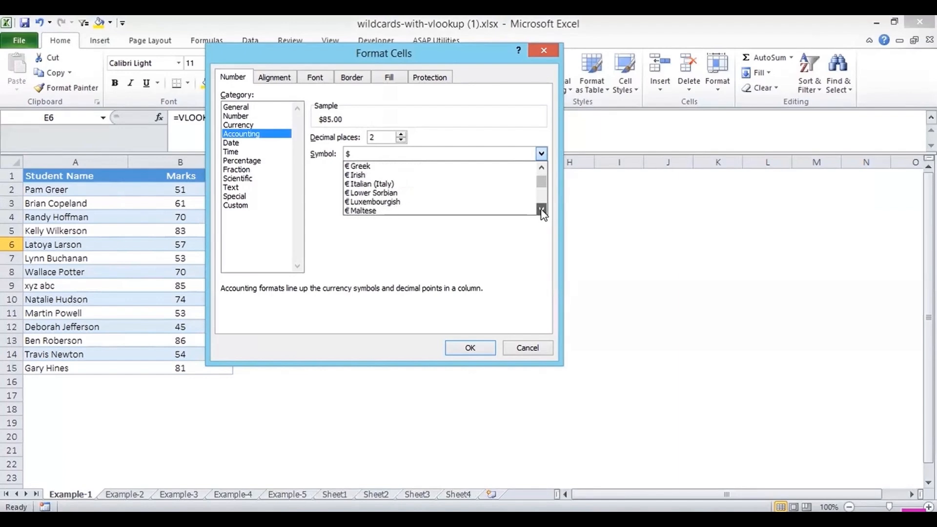
{"action": "left_click", "coordinate": [541, 210]}
{"action": "triple_click", "coordinate": [542, 210]}
{"action": "double_click", "coordinate": [542, 210]}
{"action": "triple_click", "coordinate": [541, 210]}
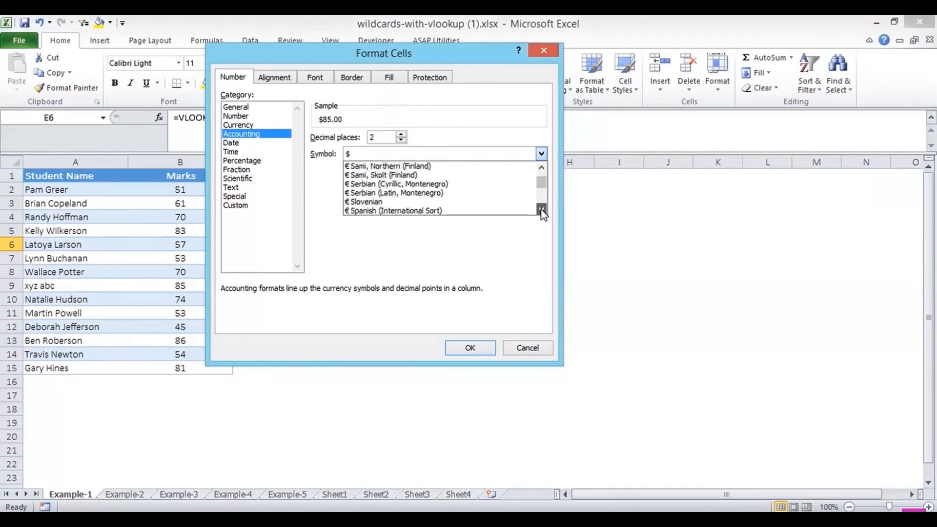
{"action": "triple_click", "coordinate": [542, 210]}
{"action": "double_click", "coordinate": [542, 210]}
{"action": "triple_click", "coordinate": [541, 210]}
{"action": "left_click", "coordinate": [541, 210]}
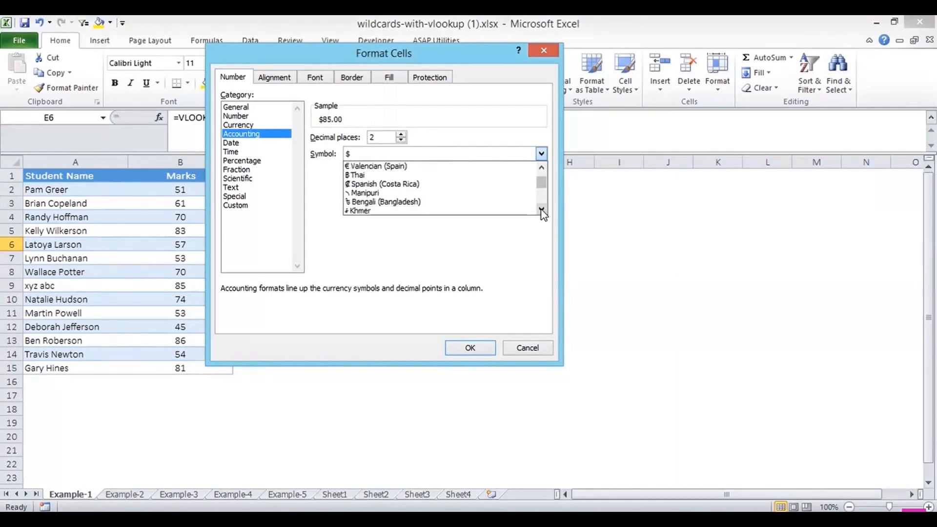
{"action": "left_click", "coordinate": [542, 209]}
{"action": "triple_click", "coordinate": [541, 210]}
{"action": "double_click", "coordinate": [541, 209]}
{"action": "triple_click", "coordinate": [542, 210]}
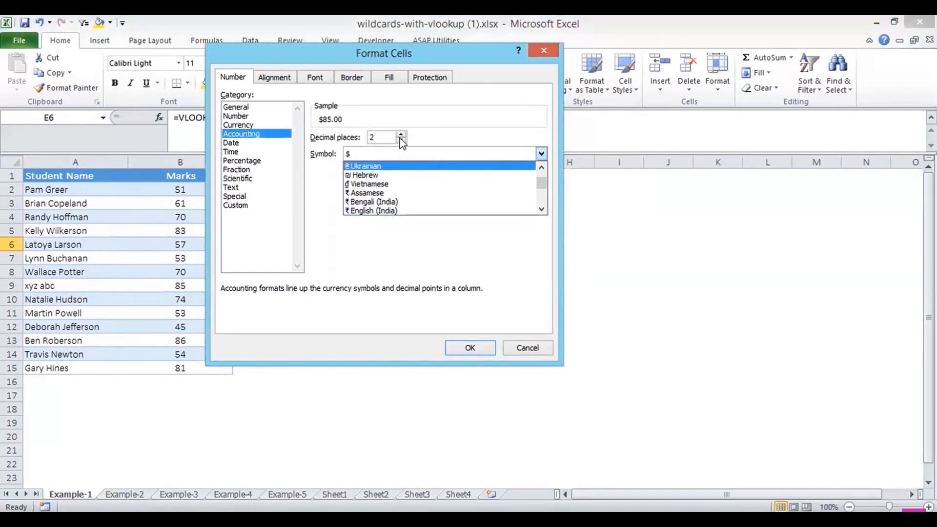
{"action": "left_click", "coordinate": [525, 349]}
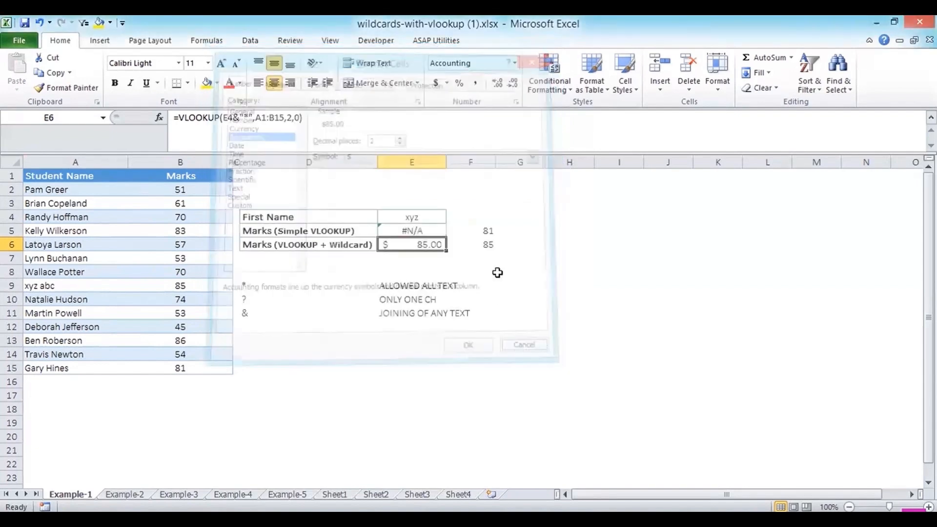
- Enter the sample value 1222 in cell H8 of the Example-1 sheet
{"action": "left_click", "coordinate": [548, 268]}
{"action": "type", "text": "1222"}
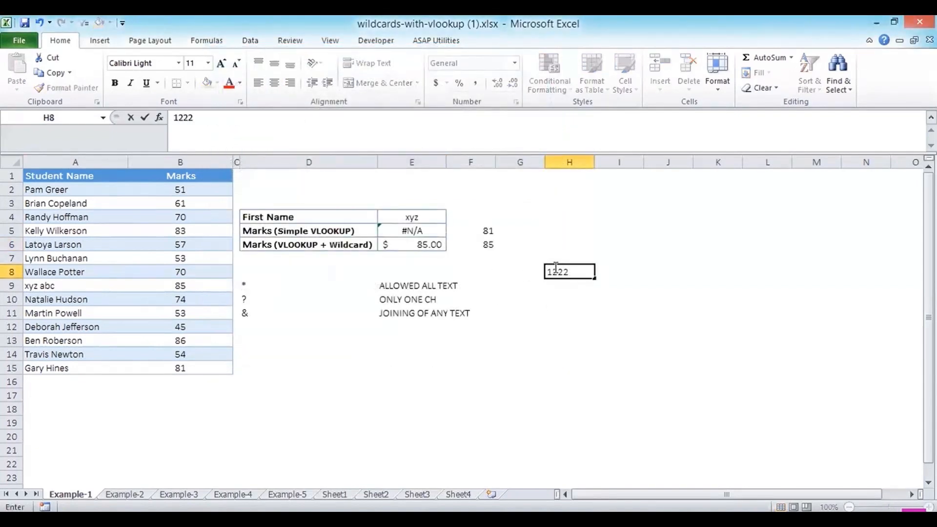
{"action": "left_click", "coordinate": [560, 319]}
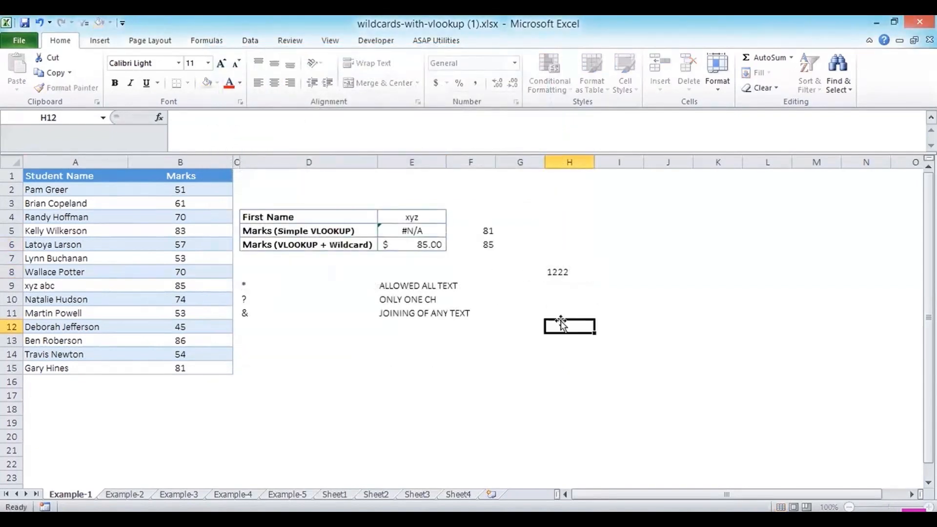
- Format H8 with the Accounting number format using the ₹ English (India) currency symbol
{"action": "left_click", "coordinate": [576, 272]}
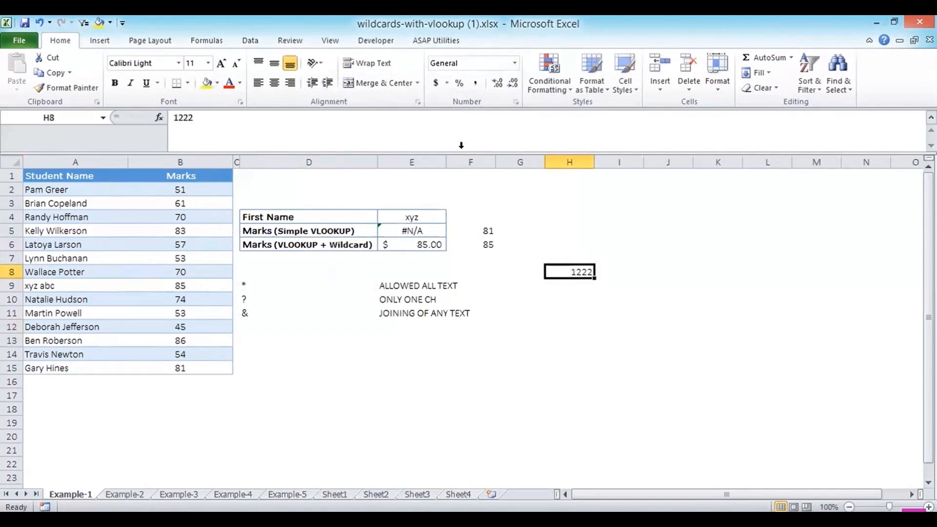
{"action": "left_click", "coordinate": [514, 62]}
{"action": "left_click", "coordinate": [426, 384]}
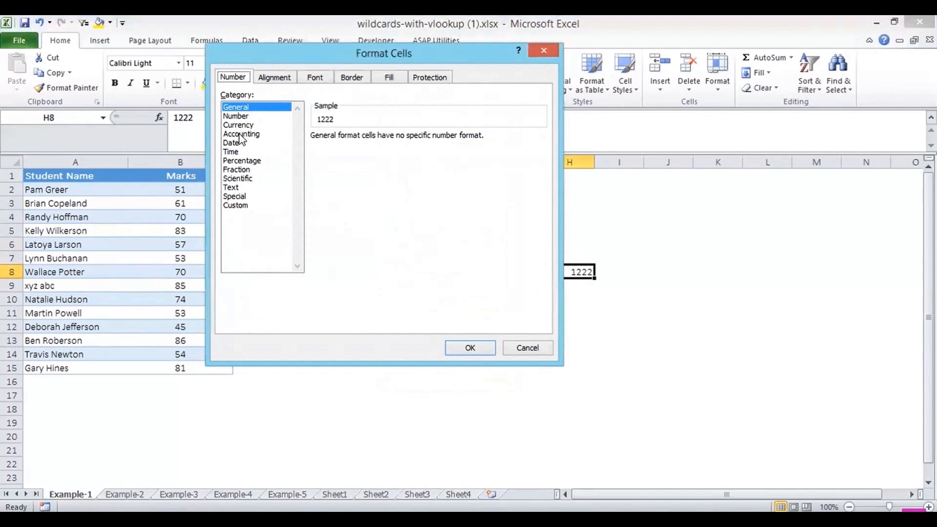
{"action": "left_click", "coordinate": [241, 133]}
{"action": "left_click", "coordinate": [541, 155]}
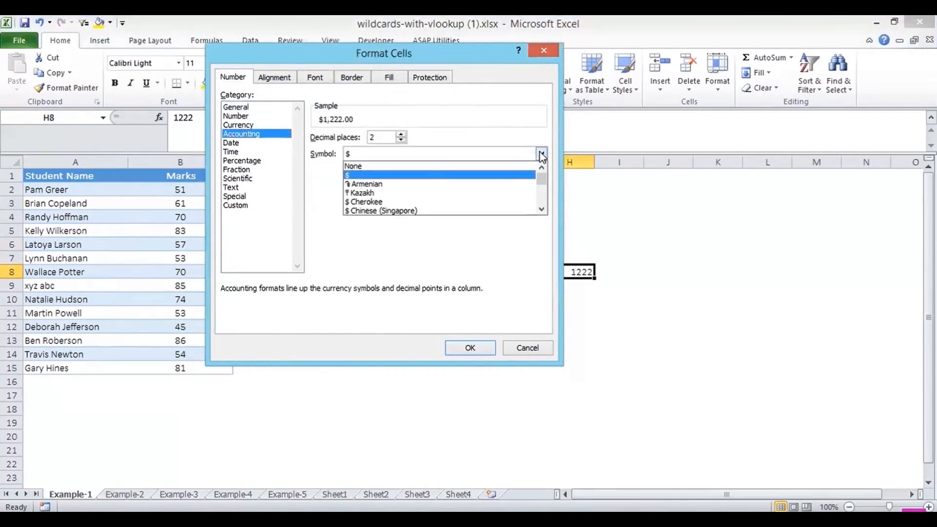
{"action": "mouse_move", "coordinate": [541, 179]}
{"action": "left_mouse_down"}
{"action": "mouse_move", "coordinate": [541, 205]}
{"action": "mouse_move", "coordinate": [542, 186]}
{"action": "left_mouse_up"}
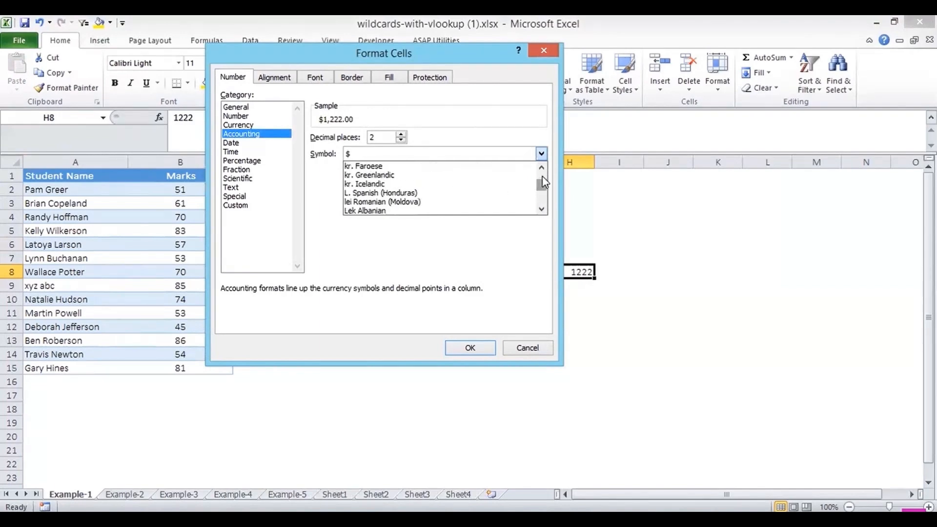
{"action": "left_click", "coordinate": [541, 167]}
{"action": "left_click", "coordinate": [542, 167]}
{"action": "left_click", "coordinate": [541, 168]}
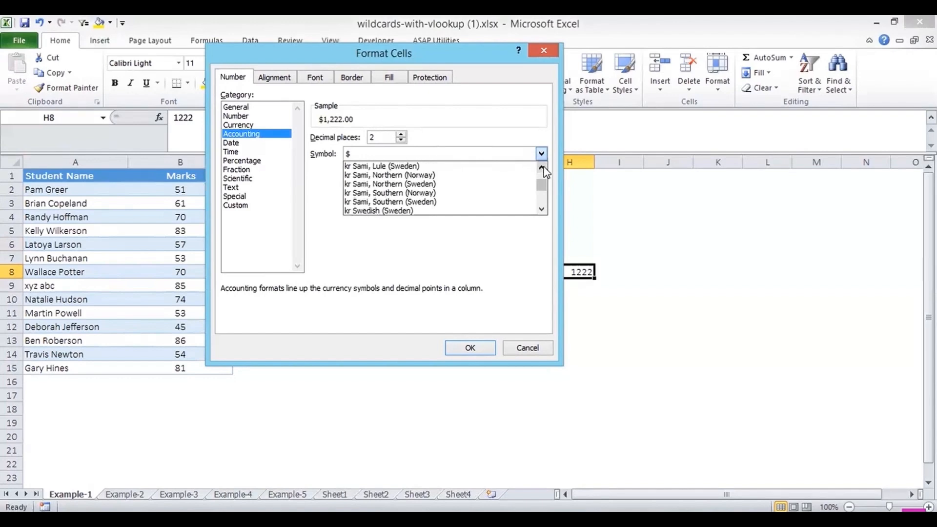
{"action": "left_click", "coordinate": [541, 168]}
{"action": "left_click", "coordinate": [541, 168]}
{"action": "left_click", "coordinate": [541, 167]}
{"action": "left_click", "coordinate": [542, 167]}
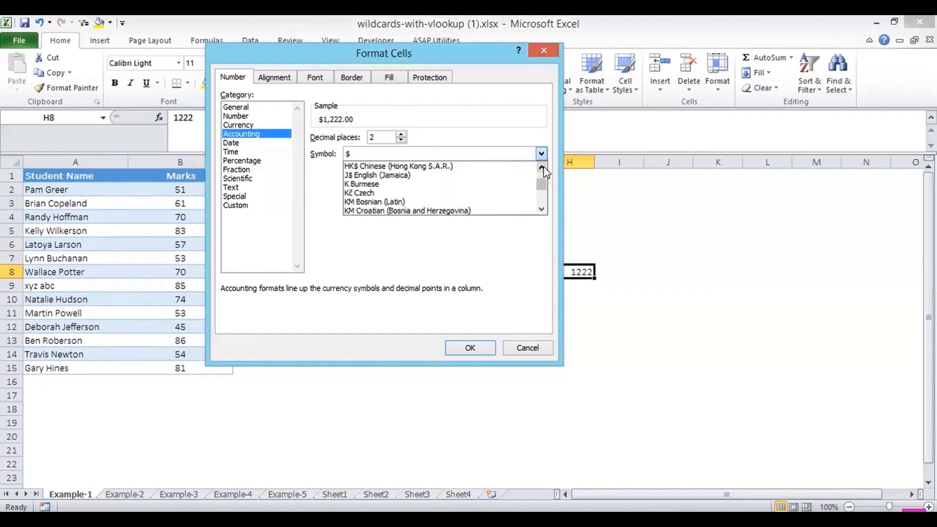
{"action": "left_click", "coordinate": [541, 168]}
{"action": "left_click", "coordinate": [541, 209]}
{"action": "left_click", "coordinate": [541, 210]}
{"action": "left_click", "coordinate": [542, 209]}
{"action": "left_click", "coordinate": [541, 209]}
{"action": "left_click", "coordinate": [541, 209]}
{"action": "left_click", "coordinate": [541, 209]}
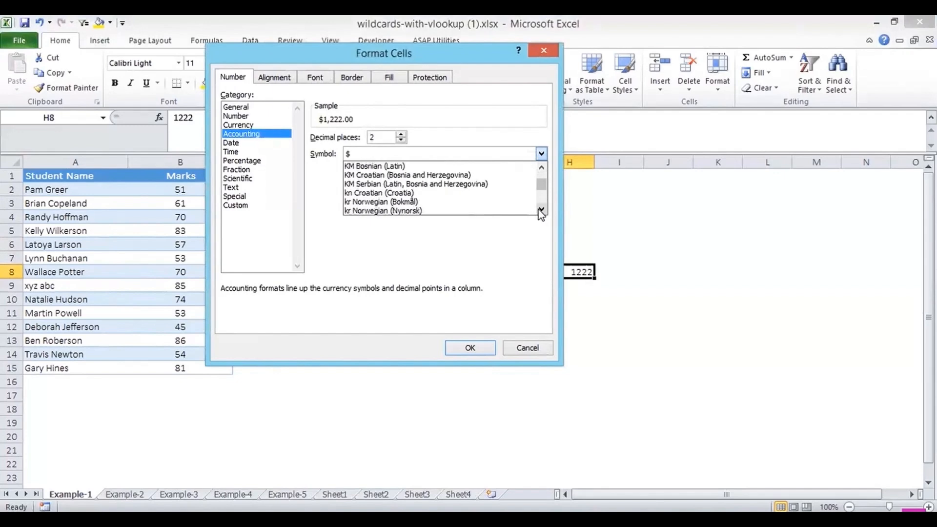
{"action": "double_click", "coordinate": [541, 210]}
{"action": "double_click", "coordinate": [541, 210]}
{"action": "double_click", "coordinate": [541, 209]}
{"action": "left_click", "coordinate": [541, 210]}
{"action": "double_click", "coordinate": [541, 210]}
{"action": "left_click", "coordinate": [541, 210]}
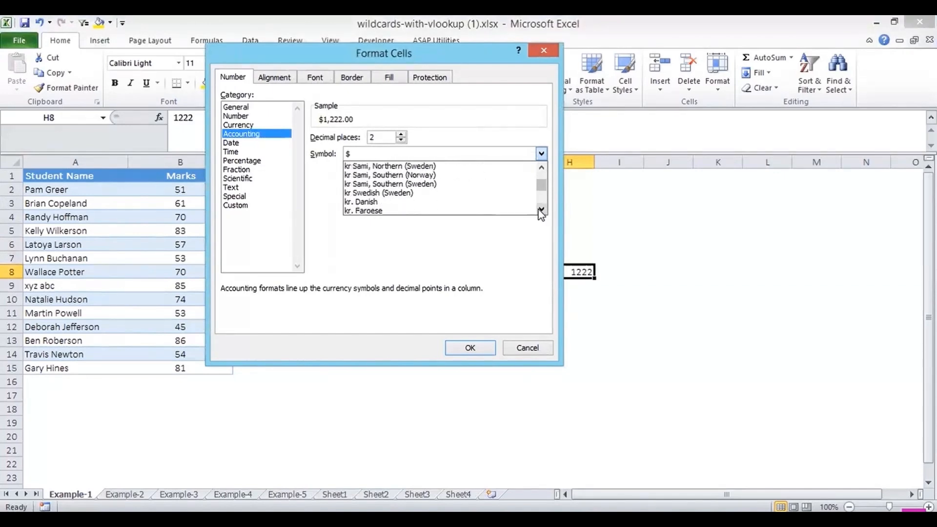
{"action": "double_click", "coordinate": [541, 168]}
{"action": "double_click", "coordinate": [541, 168]}
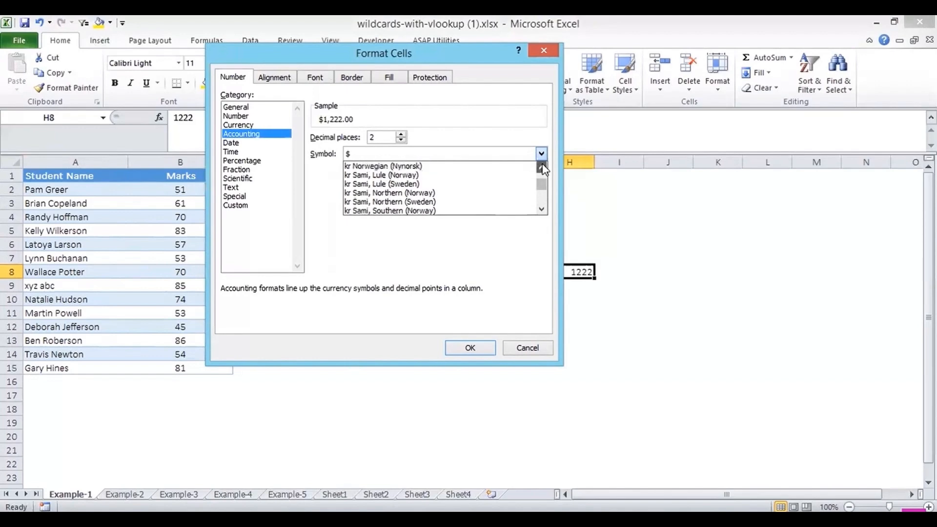
{"action": "double_click", "coordinate": [541, 167]}
{"action": "double_click", "coordinate": [541, 167]}
{"action": "double_click", "coordinate": [542, 168]}
{"action": "double_click", "coordinate": [541, 167]}
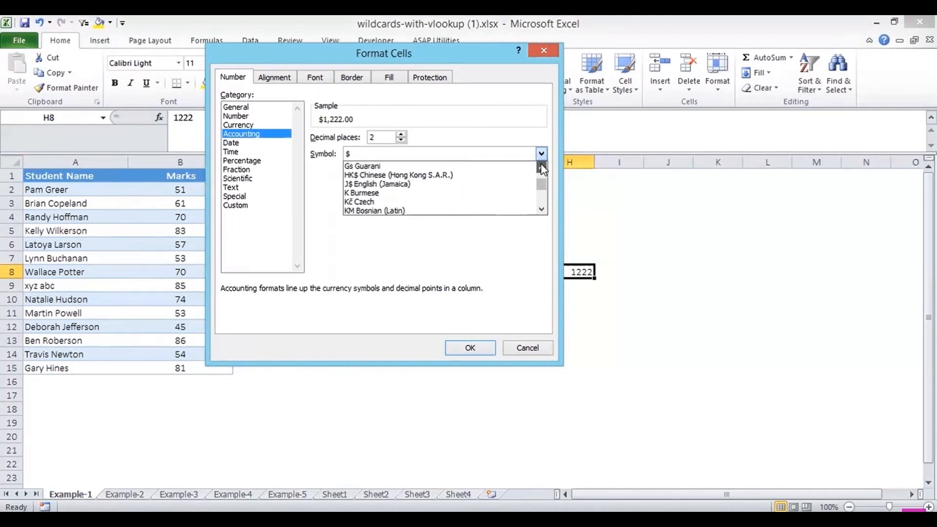
{"action": "left_click", "coordinate": [541, 168]}
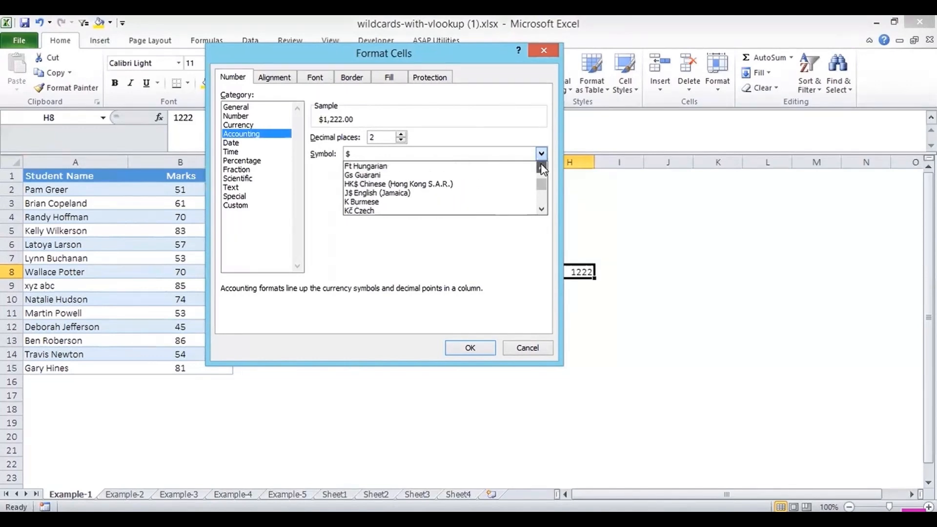
{"action": "double_click", "coordinate": [542, 168]}
{"action": "double_click", "coordinate": [541, 168]}
{"action": "left_click", "coordinate": [541, 168]}
{"action": "double_click", "coordinate": [542, 167]}
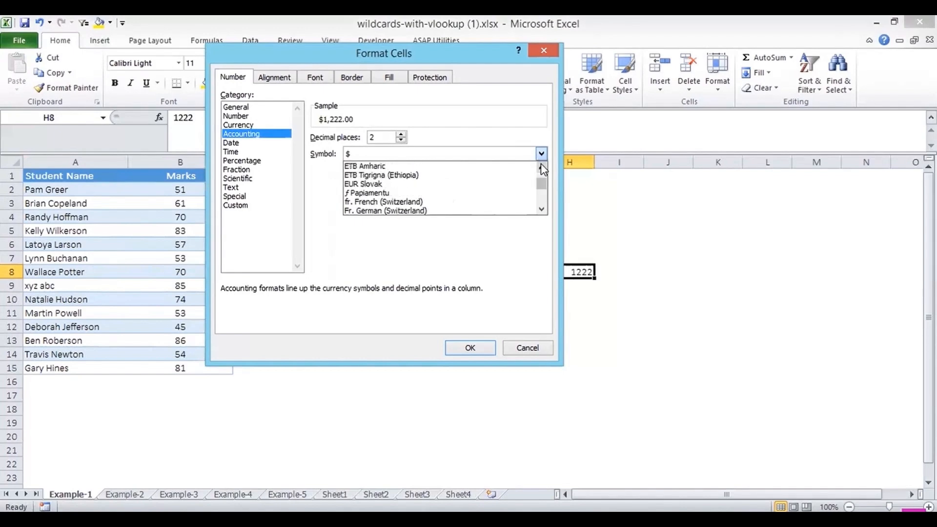
{"action": "double_click", "coordinate": [541, 168]}
{"action": "double_click", "coordinate": [541, 168]}
{"action": "left_click", "coordinate": [541, 168]}
{"action": "double_click", "coordinate": [542, 167]}
{"action": "double_click", "coordinate": [541, 167]}
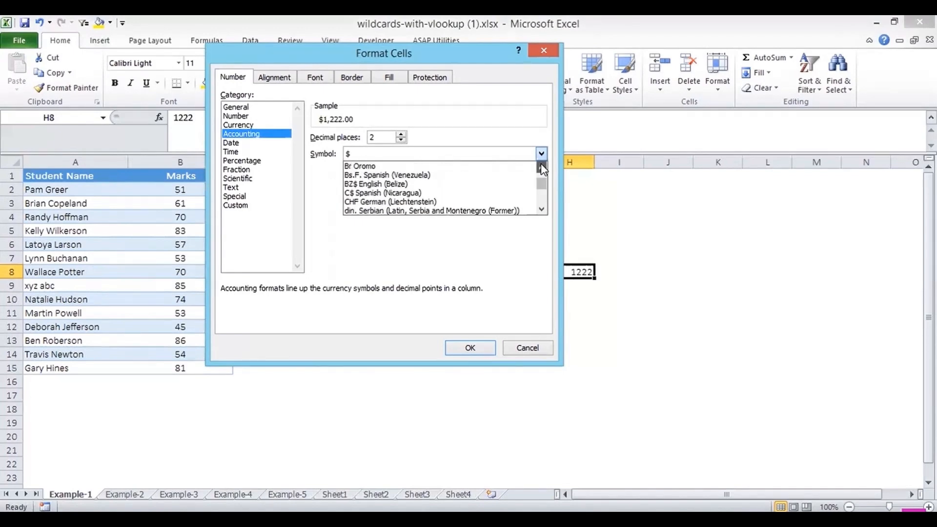
{"action": "double_click", "coordinate": [541, 167]}
{"action": "double_click", "coordinate": [542, 167]}
{"action": "double_click", "coordinate": [542, 167]}
{"action": "double_click", "coordinate": [542, 167]}
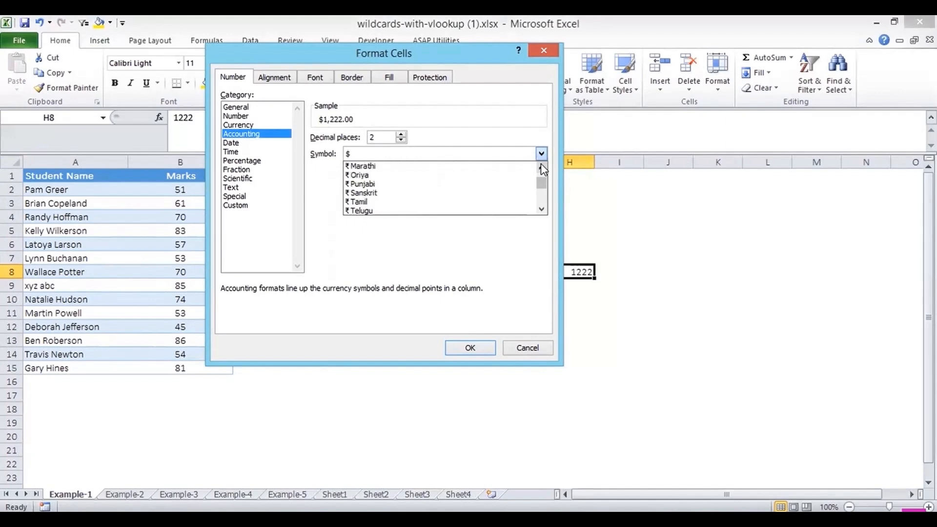
{"action": "left_click", "coordinate": [542, 168]}
{"action": "left_click", "coordinate": [541, 167]}
{"action": "double_click", "coordinate": [541, 167]}
{"action": "double_click", "coordinate": [542, 167]}
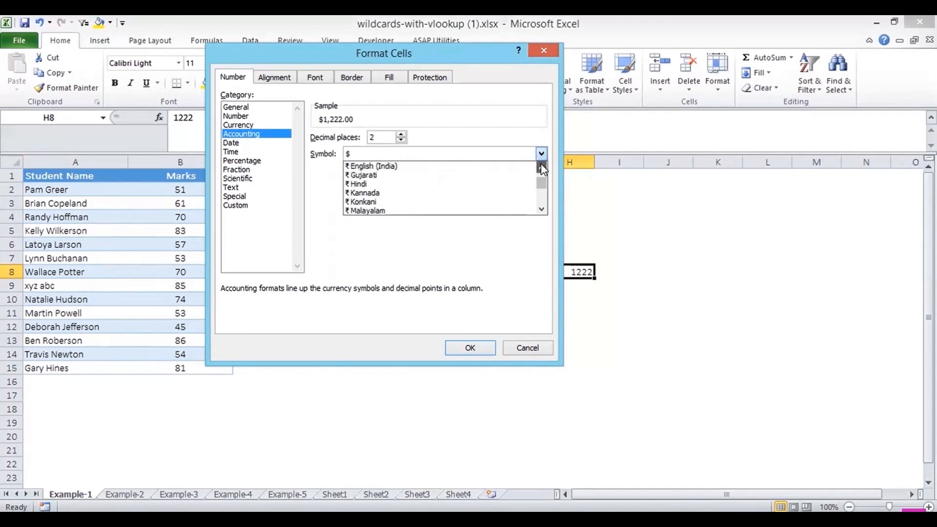
{"action": "left_click", "coordinate": [390, 168]}
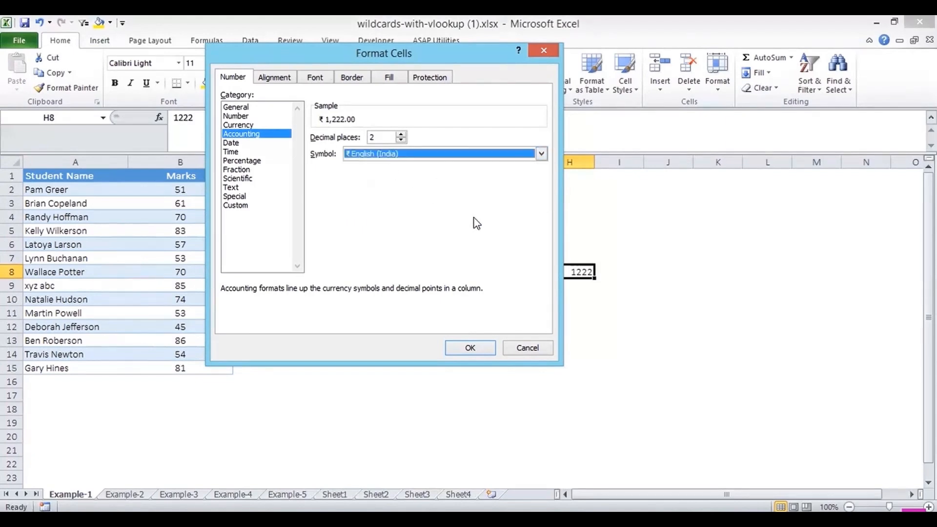
{"action": "left_click", "coordinate": [468, 349]}
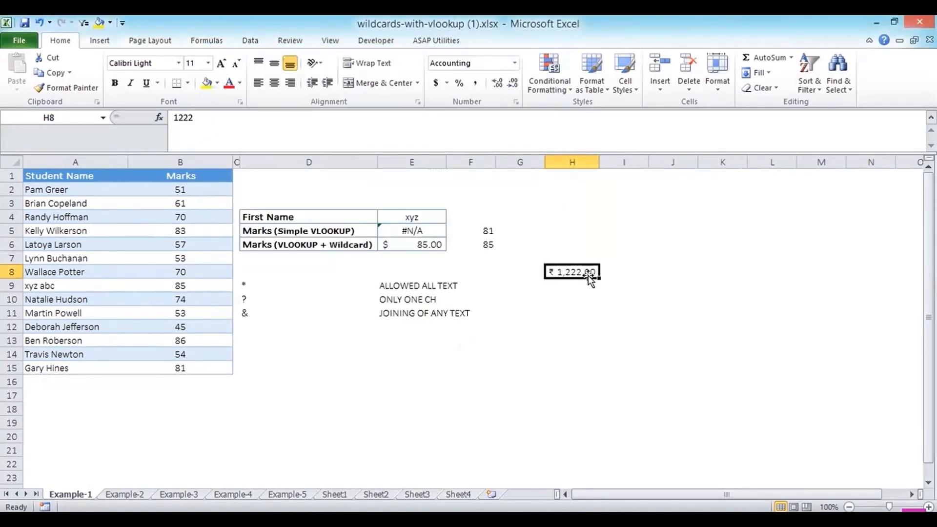
- Reduce the decimal places of H8's Accounting format to 0
{"action": "left_click", "coordinate": [515, 62]}
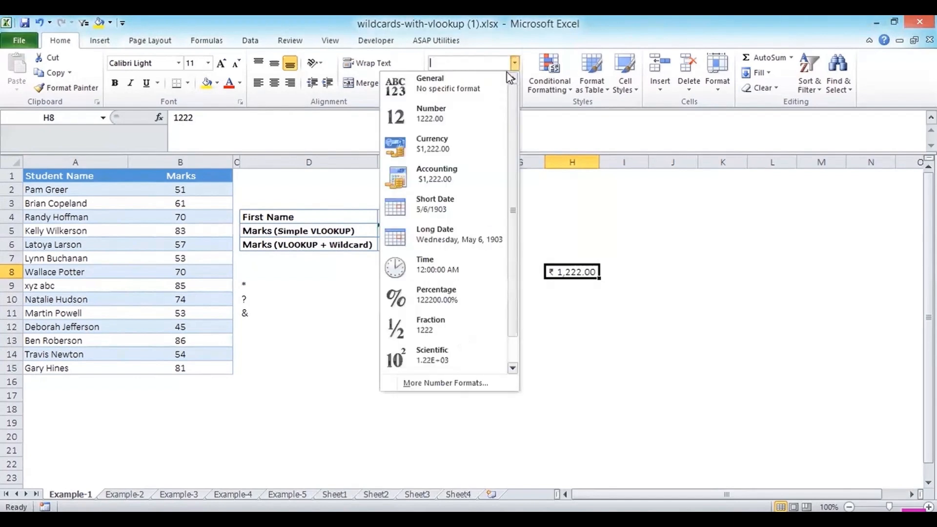
{"action": "left_click", "coordinate": [409, 383]}
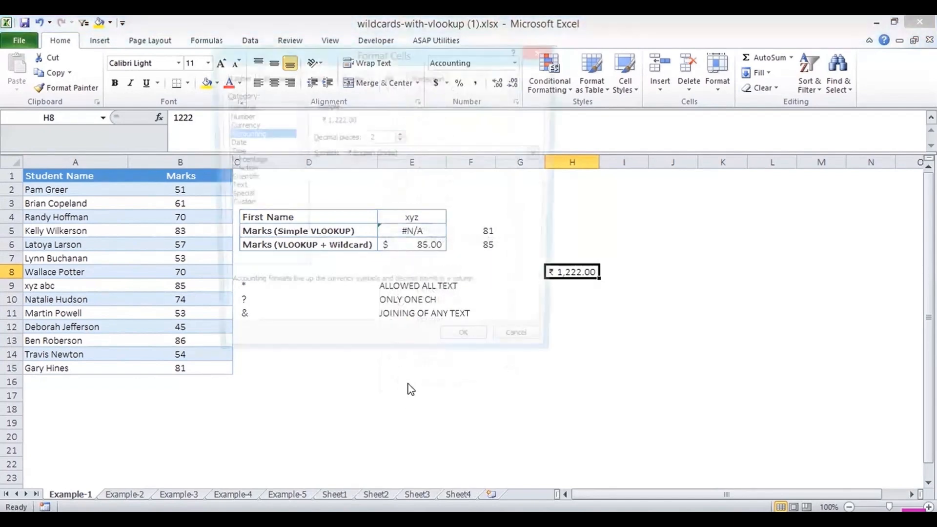
{"action": "double_click", "coordinate": [401, 140]}
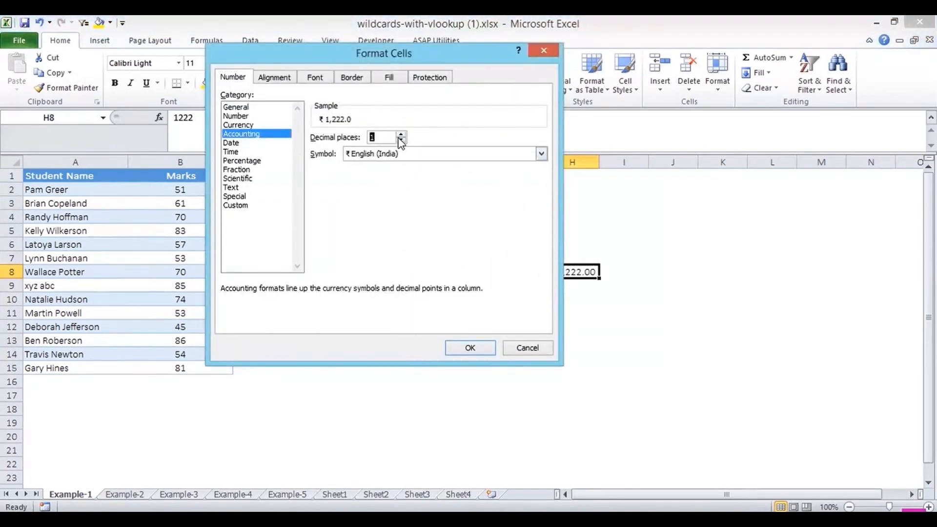
{"action": "left_click", "coordinate": [469, 347]}
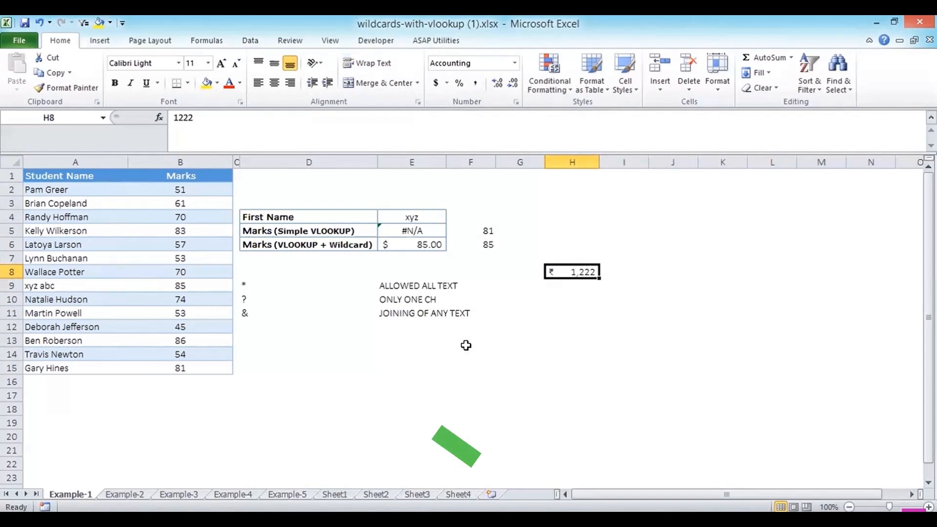
- Enter the value 120 in cell H3
{"action": "left_click", "coordinate": [514, 63]}
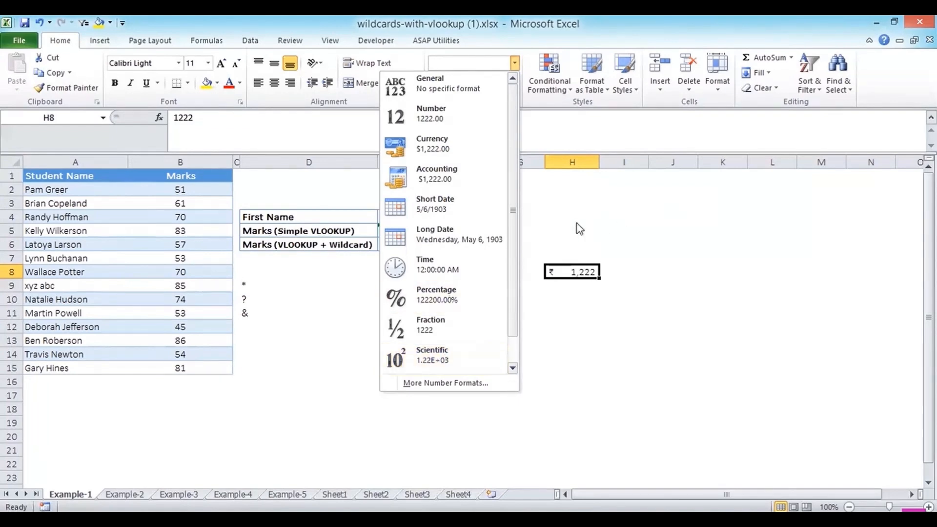
{"action": "left_click", "coordinate": [565, 218]}
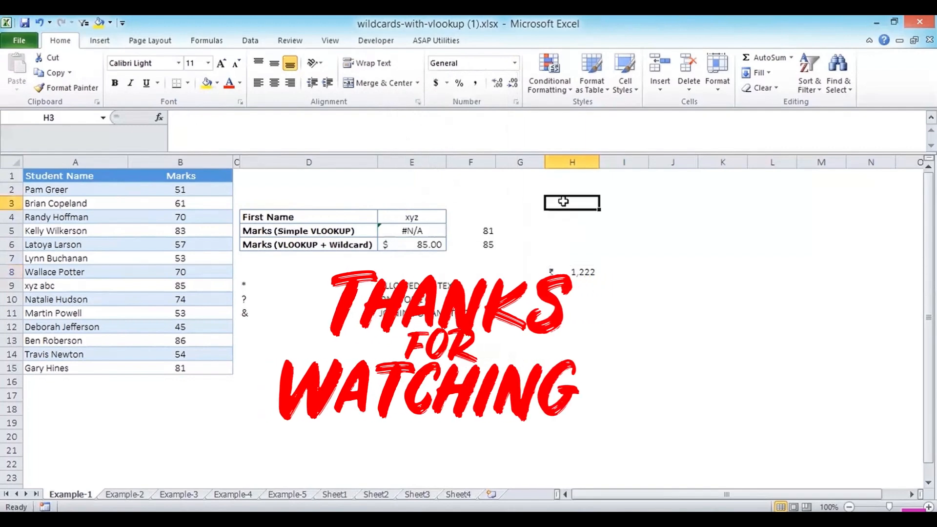
{"action": "left_click", "coordinate": [563, 201]}
{"action": "type", "text": "120"}
{"action": "key", "text": "ctrl+Return"}
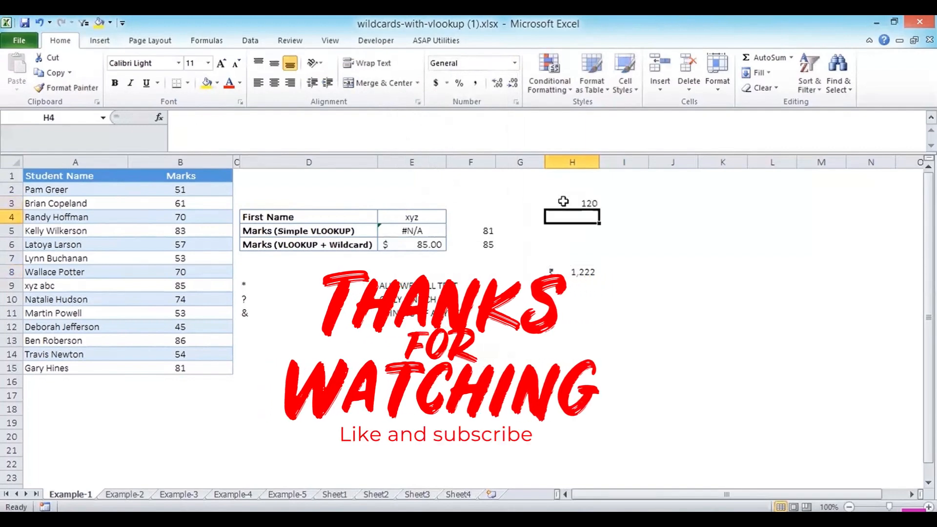